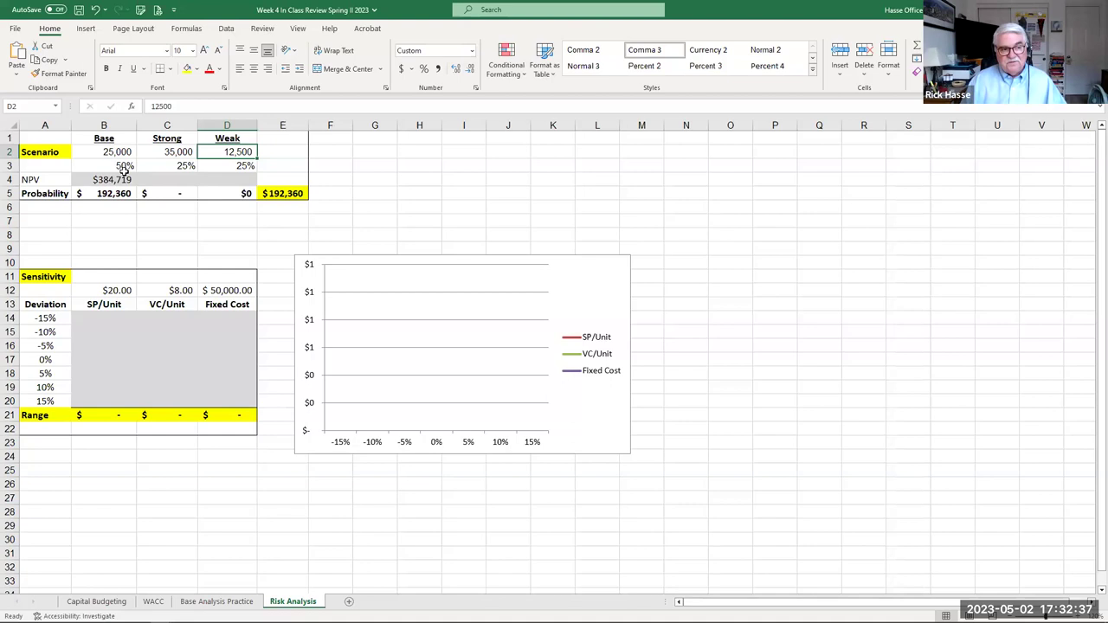
Review the Base, Strong (35,000) and Weak (12,500) scenario inputs, then go to Base Analysis Practice
click(117, 165)
click(118, 151)
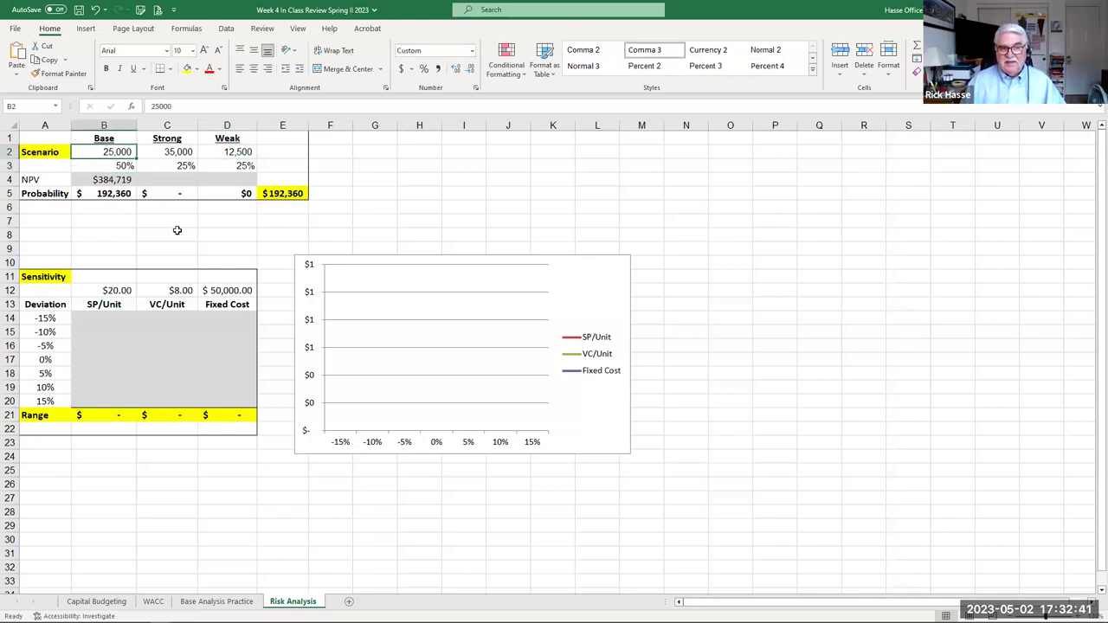
click(178, 165)
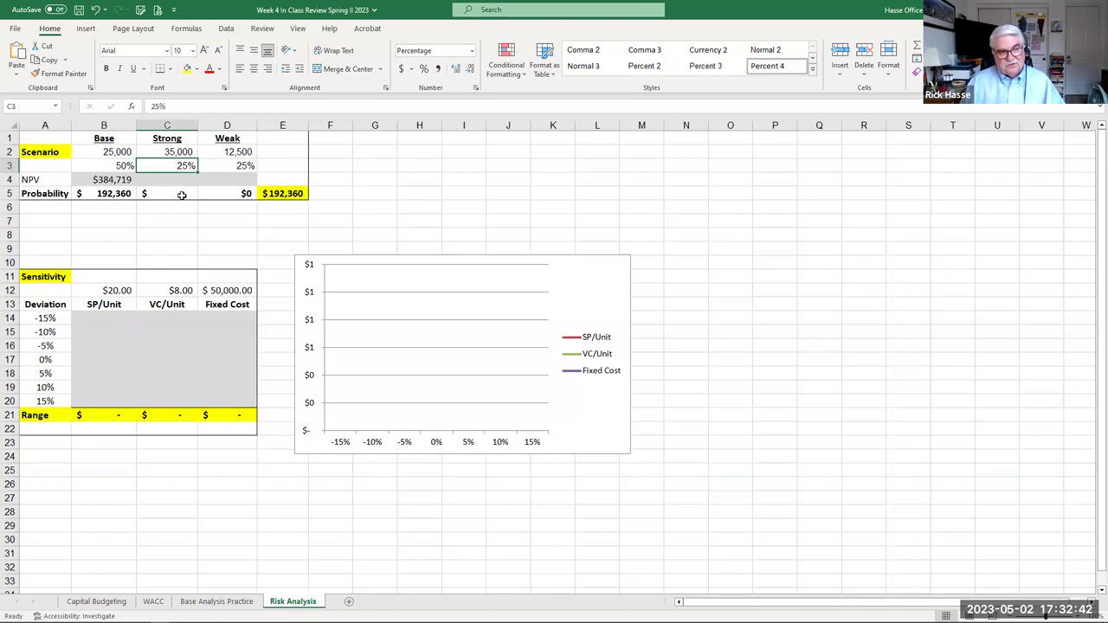
click(173, 147)
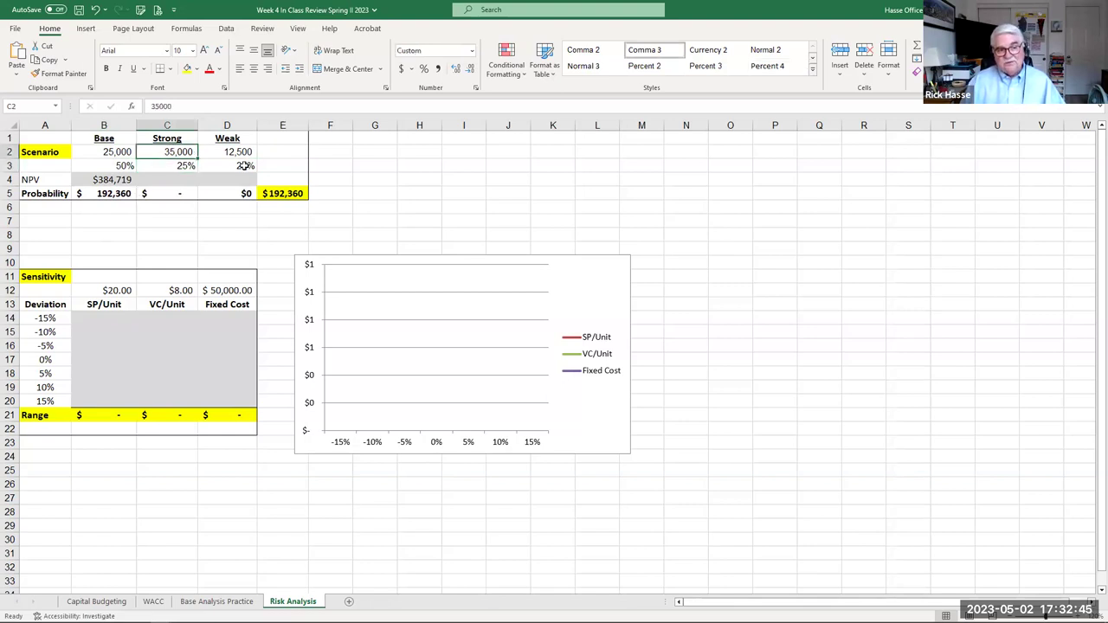
click(244, 165)
click(247, 151)
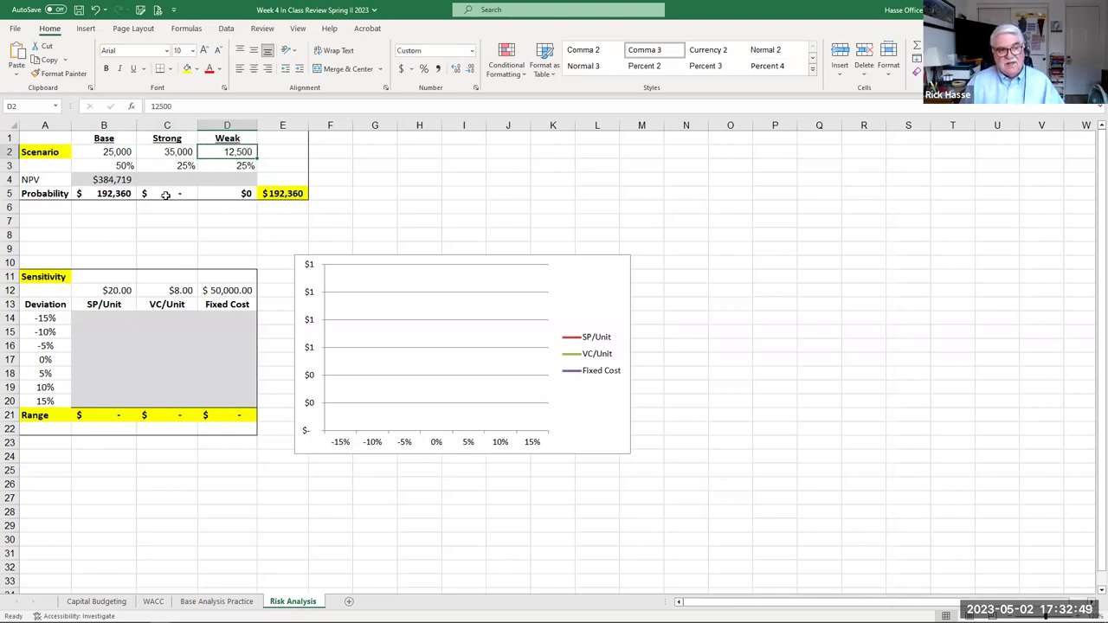
click(277, 197)
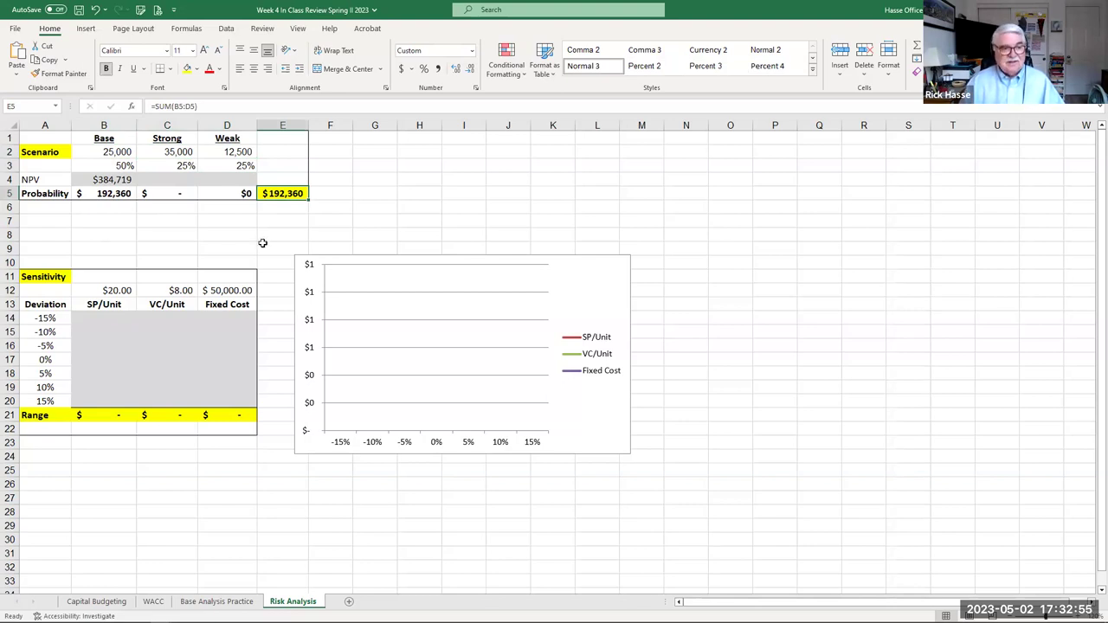
click(170, 153)
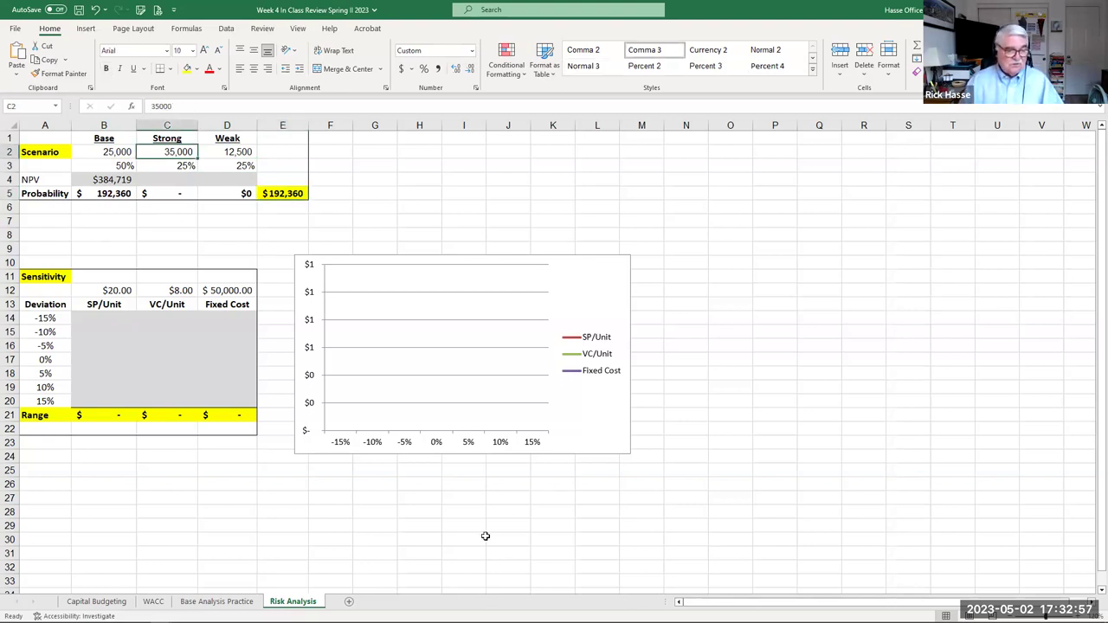
click(216, 601)
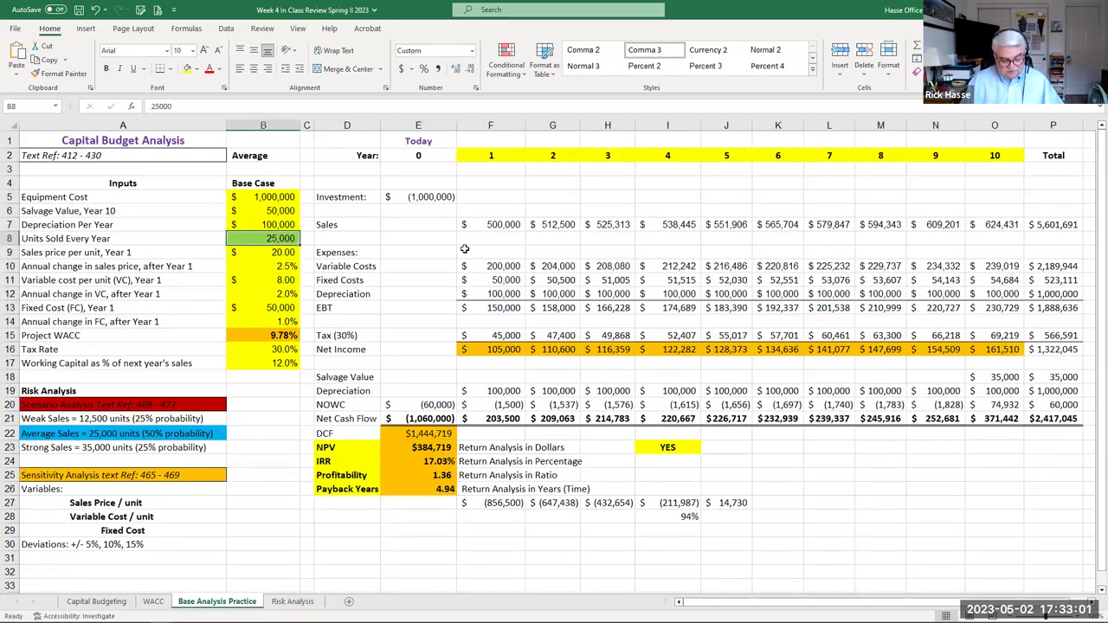
Enter 35,000 units per year in B8, review the recalculated cash flows and $948,836 NPV, and return to Risk Analysis
text(35000)
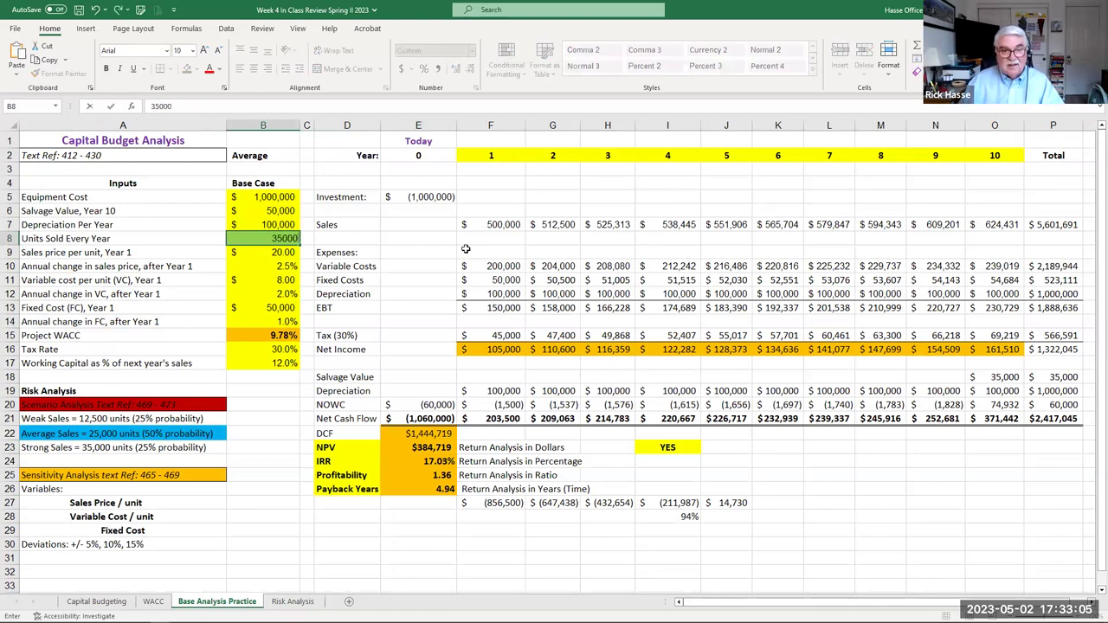
key(Return)
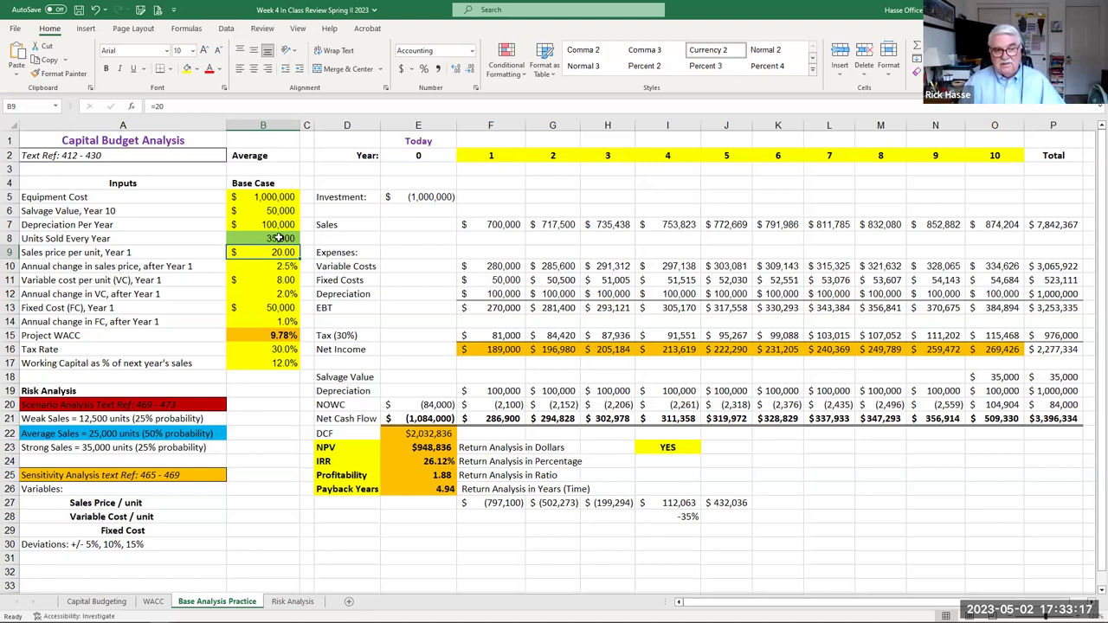
click(502, 225)
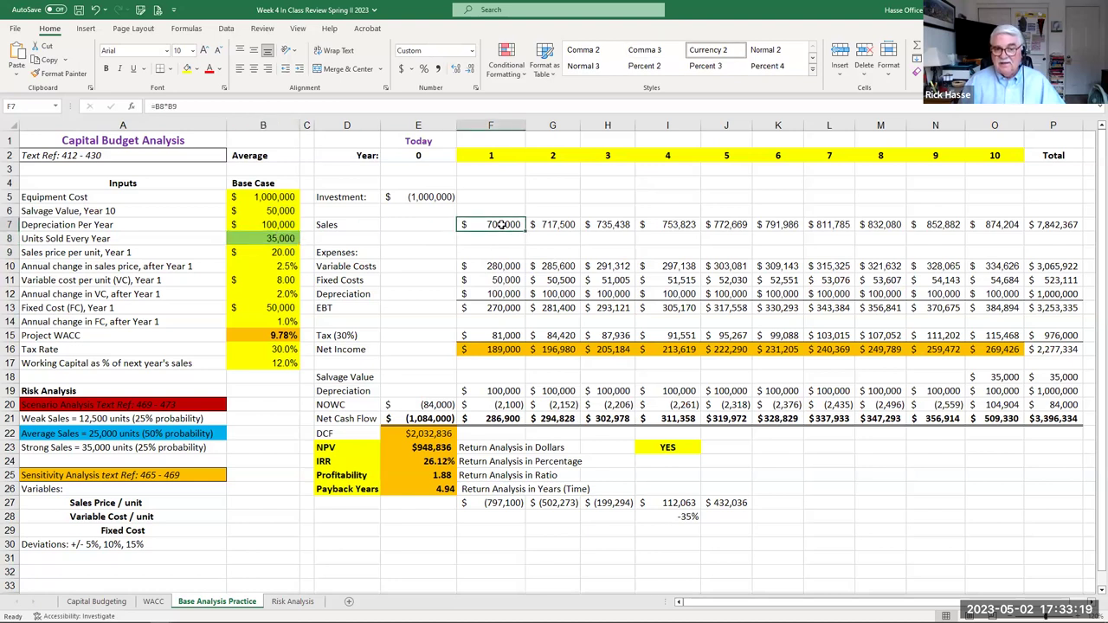
click(559, 224)
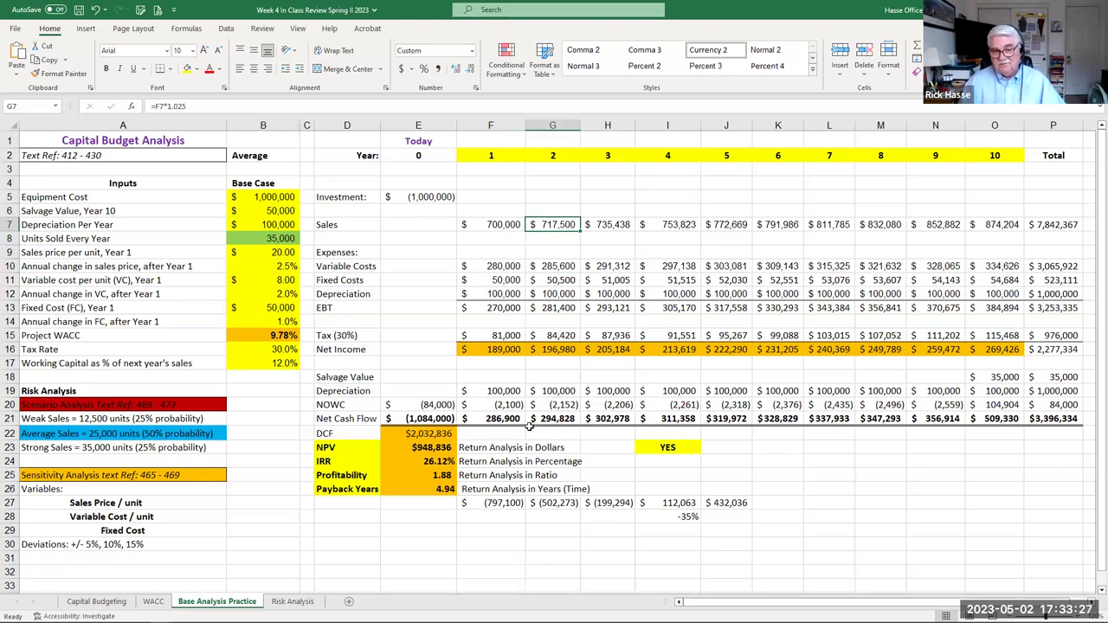
drag(488, 225, 844, 415)
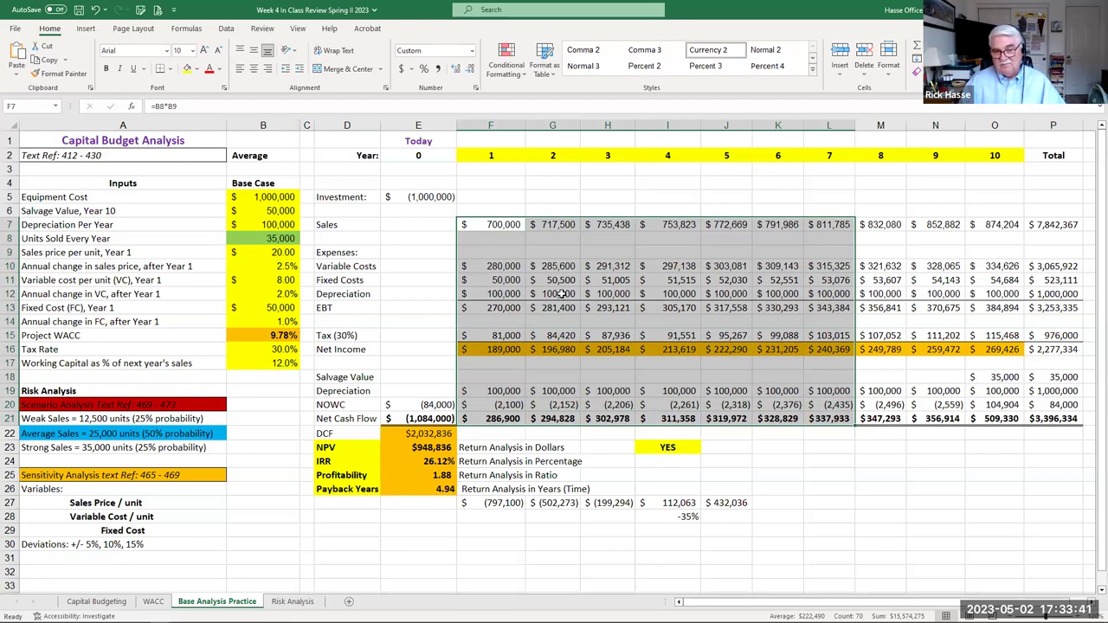
click(531, 268)
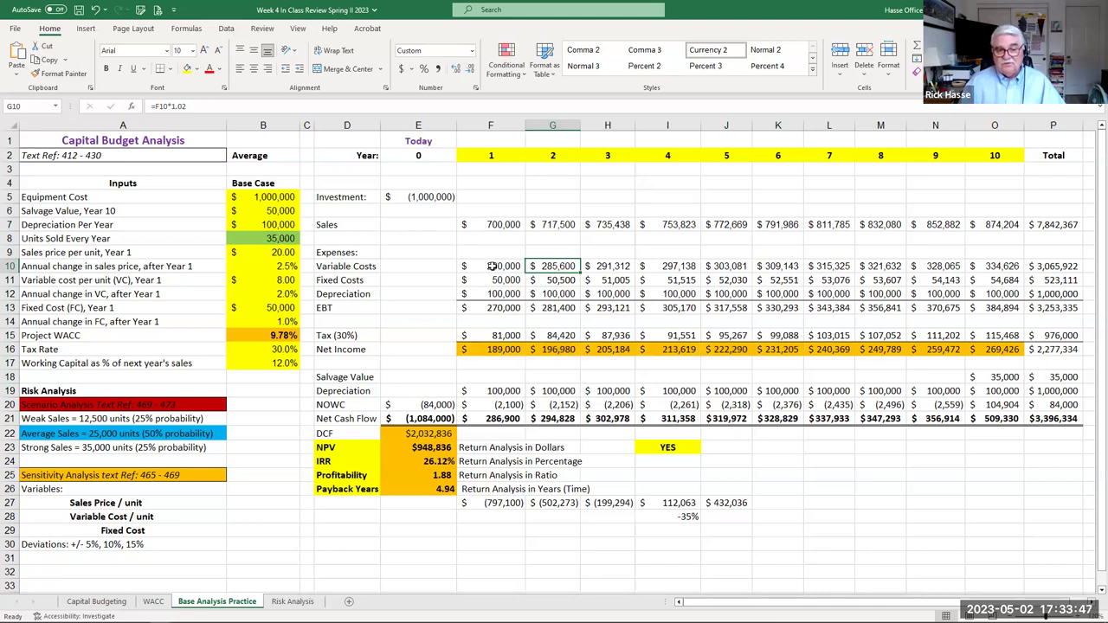
click(419, 448)
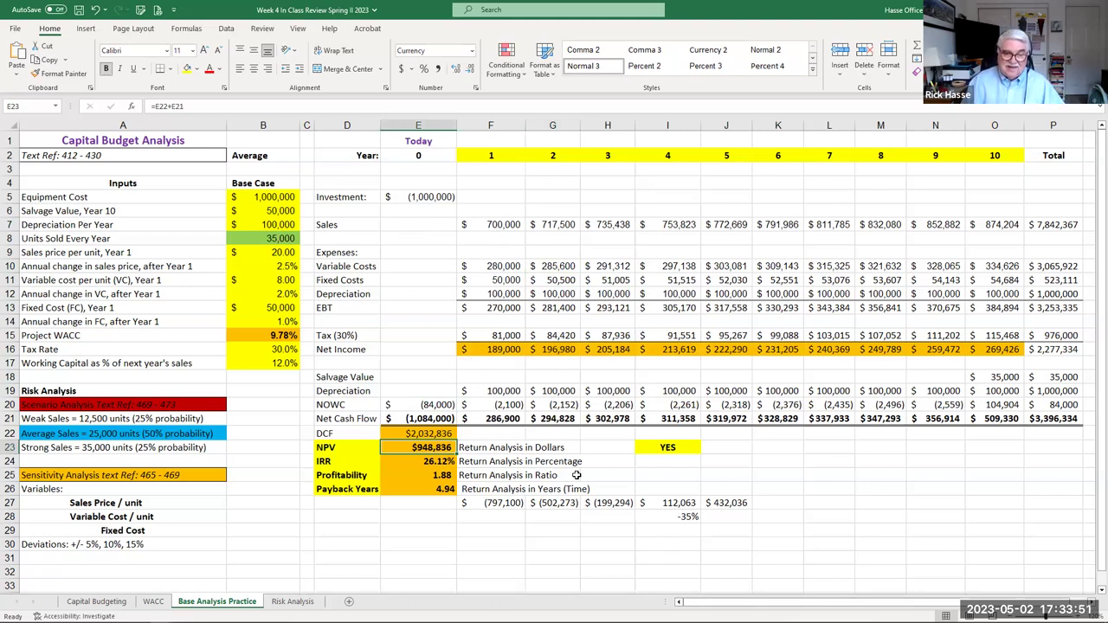
click(287, 604)
Enter 948,836 as the Strong scenario NPV in C4, then go back to Base Analysis Practice
click(155, 181)
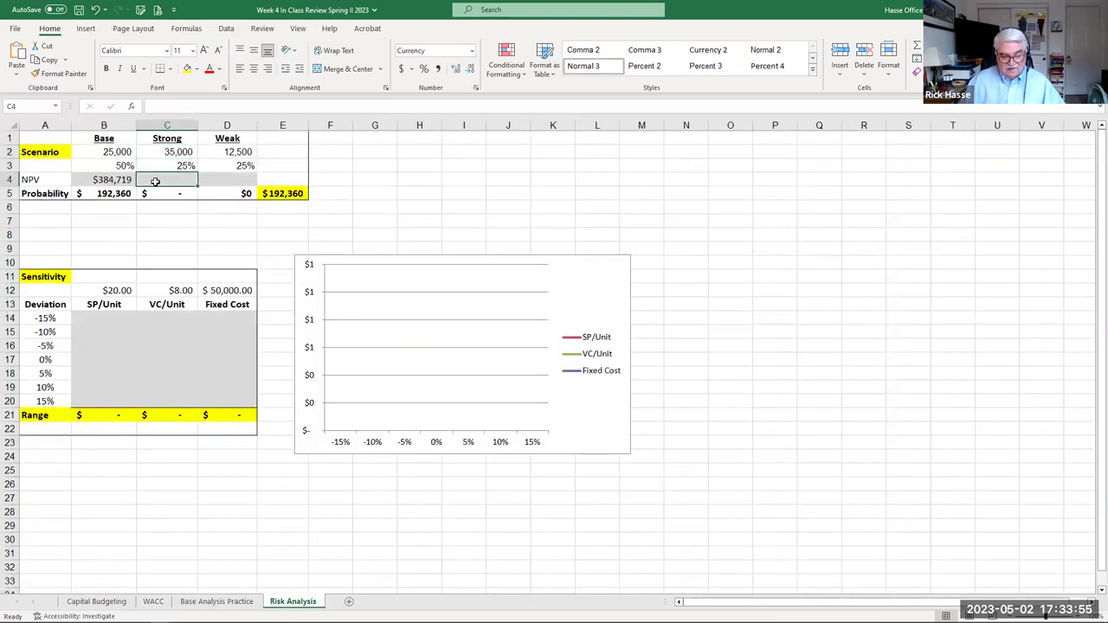
text(948)
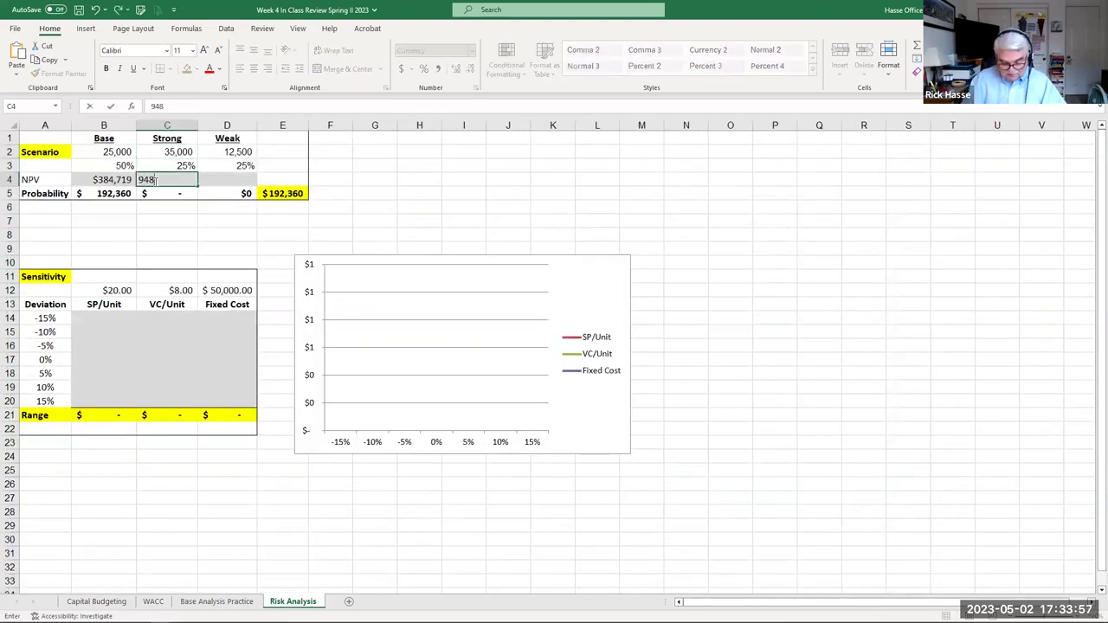
text(,836)
key(Return)
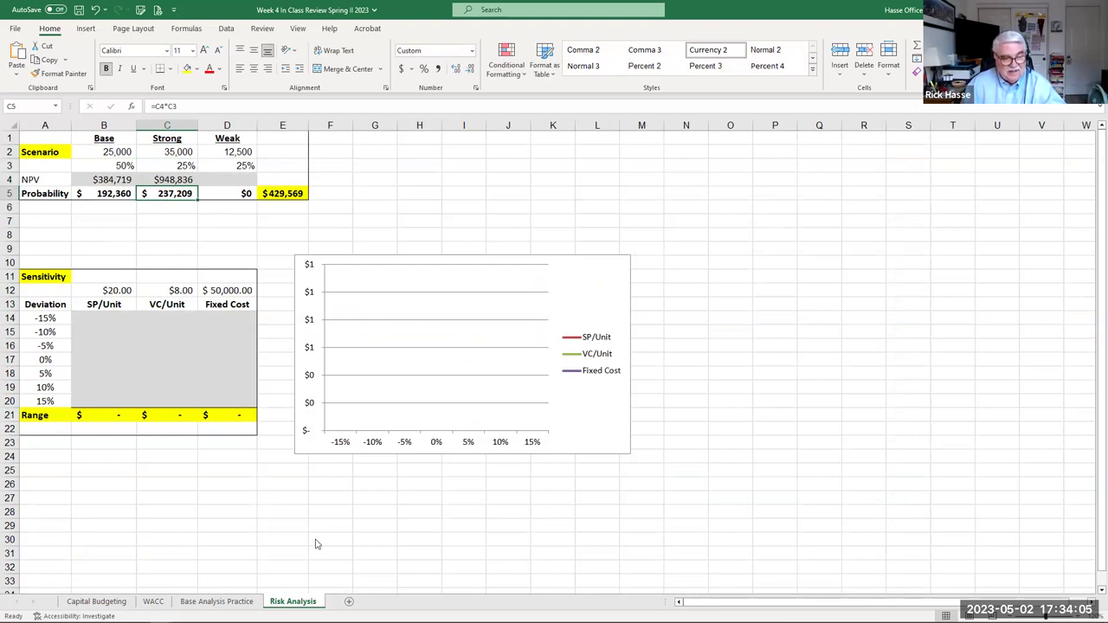
click(217, 601)
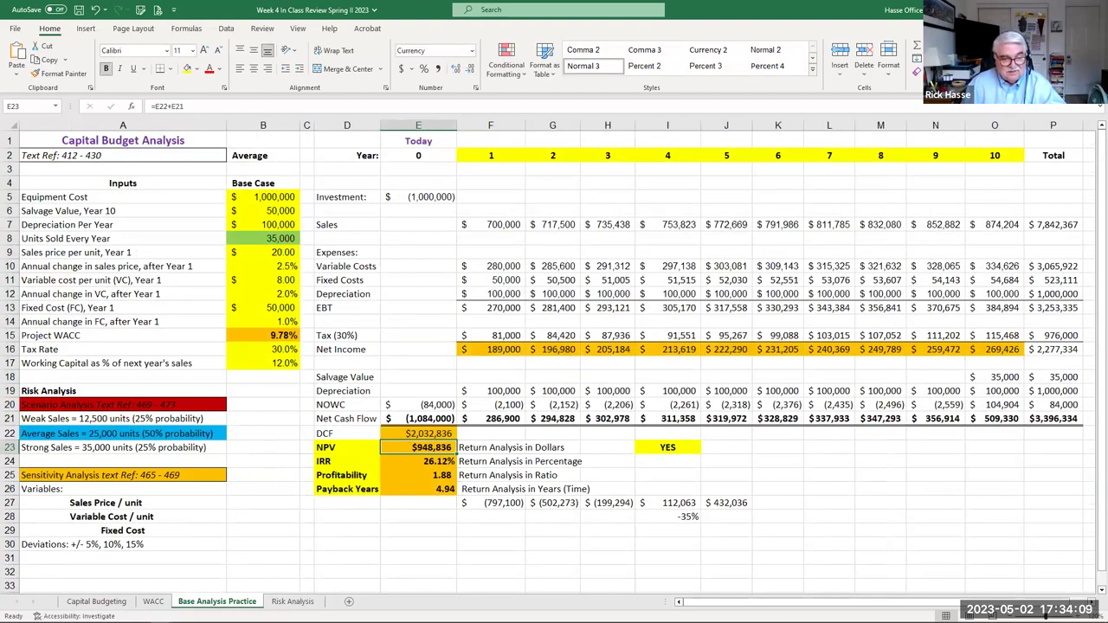
key(ctrl+Page_Down)
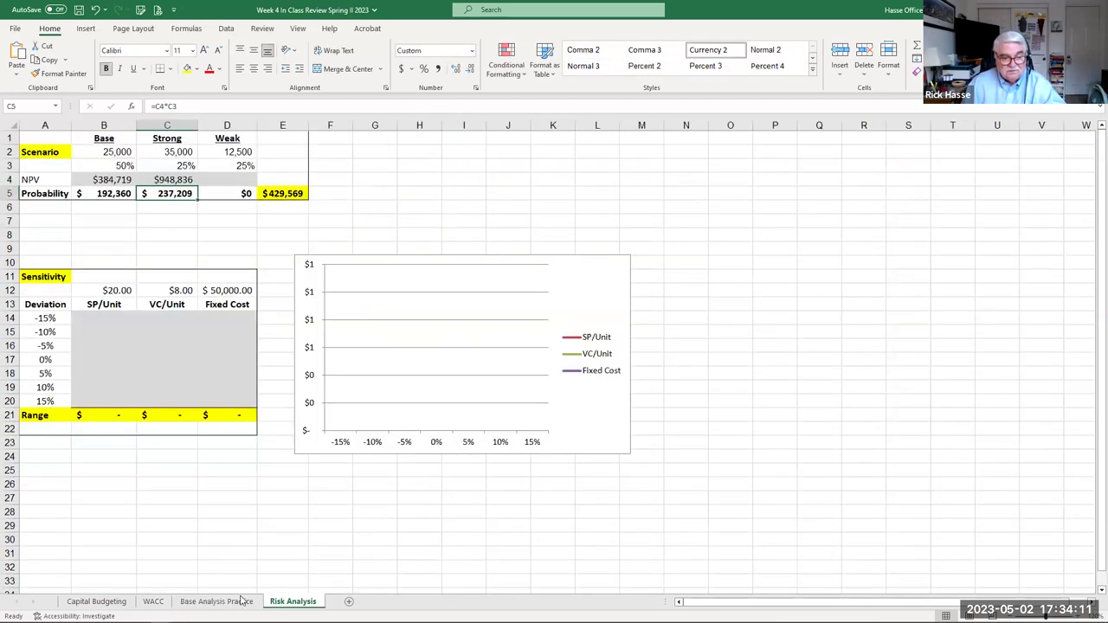
key(ctrl+Page_Up)
Enter 12,500 units per year in B8, check the ($320,426) NPV, and return to Risk Analysis
click(260, 236)
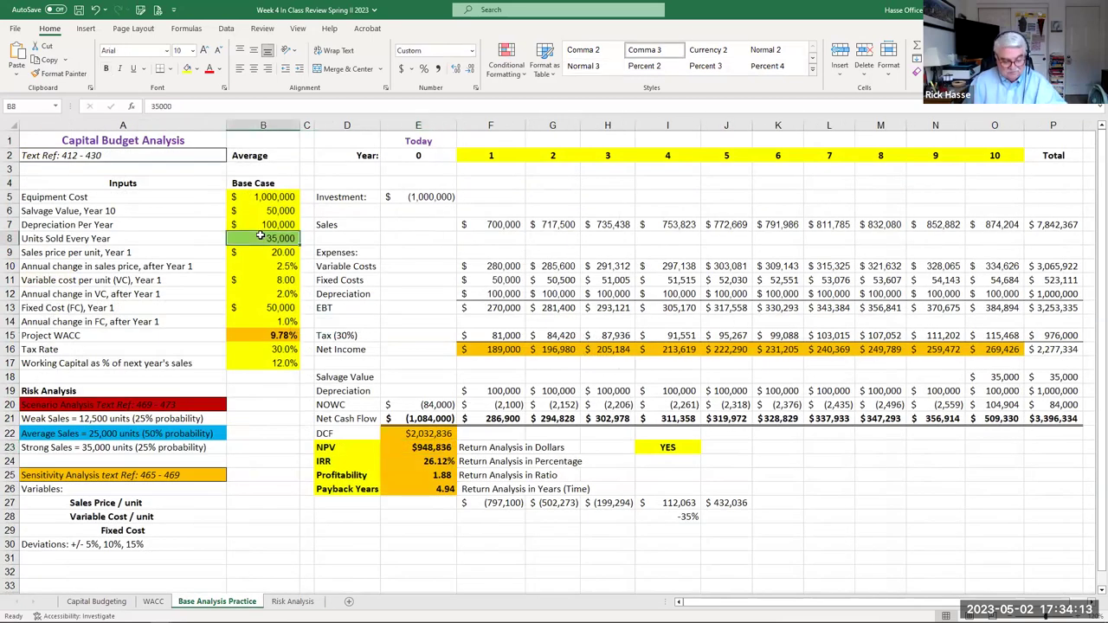
text(12500)
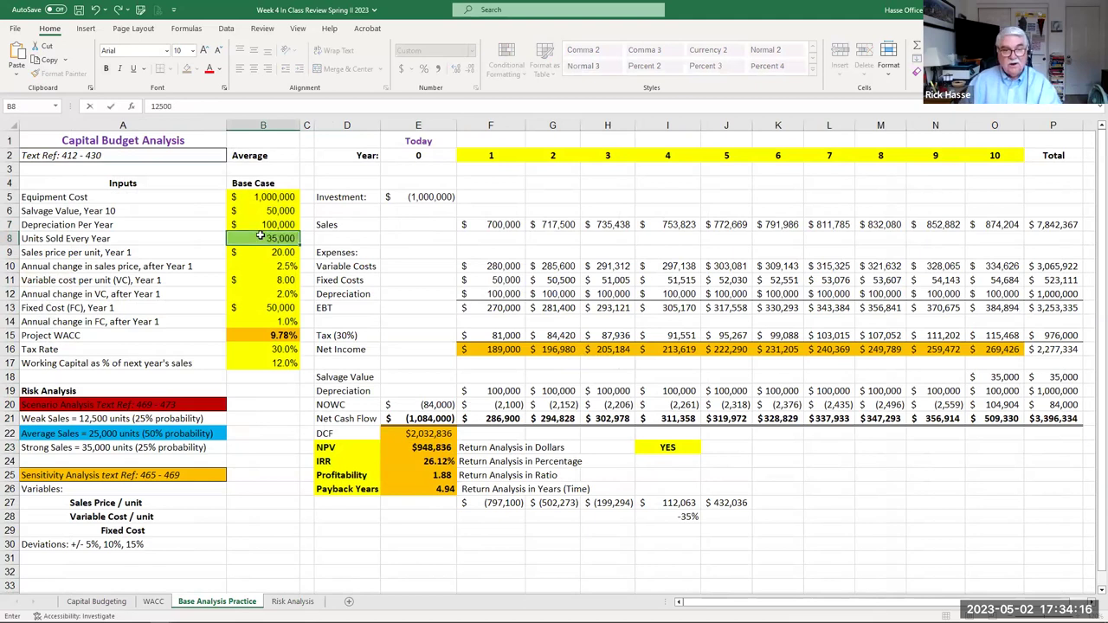
key(Return)
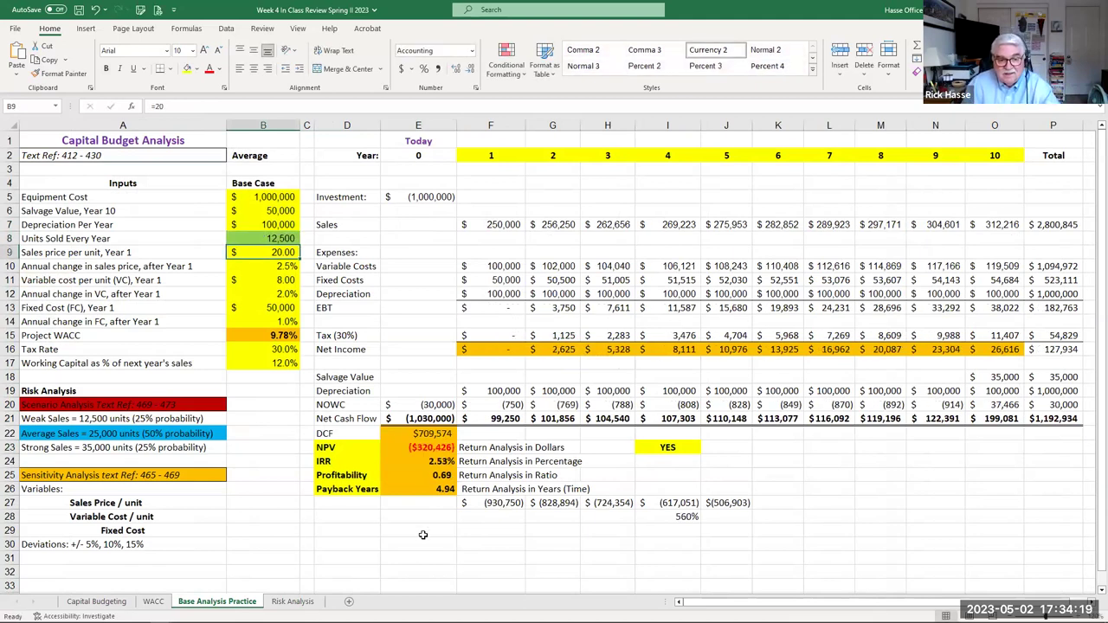
click(425, 452)
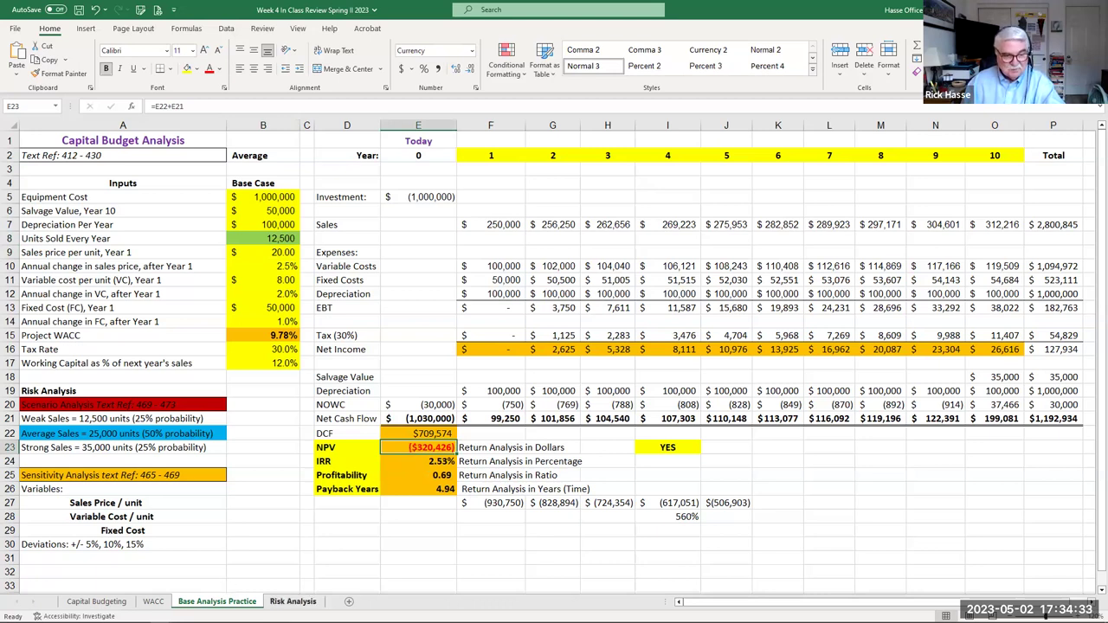
click(292, 601)
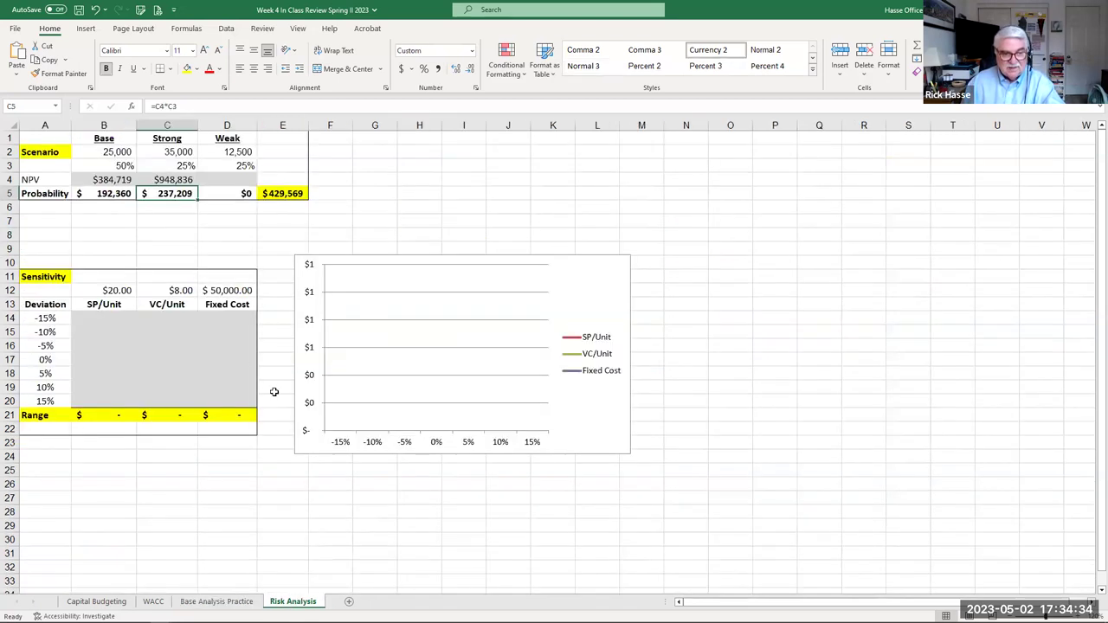
click(217, 179)
text(-320426)
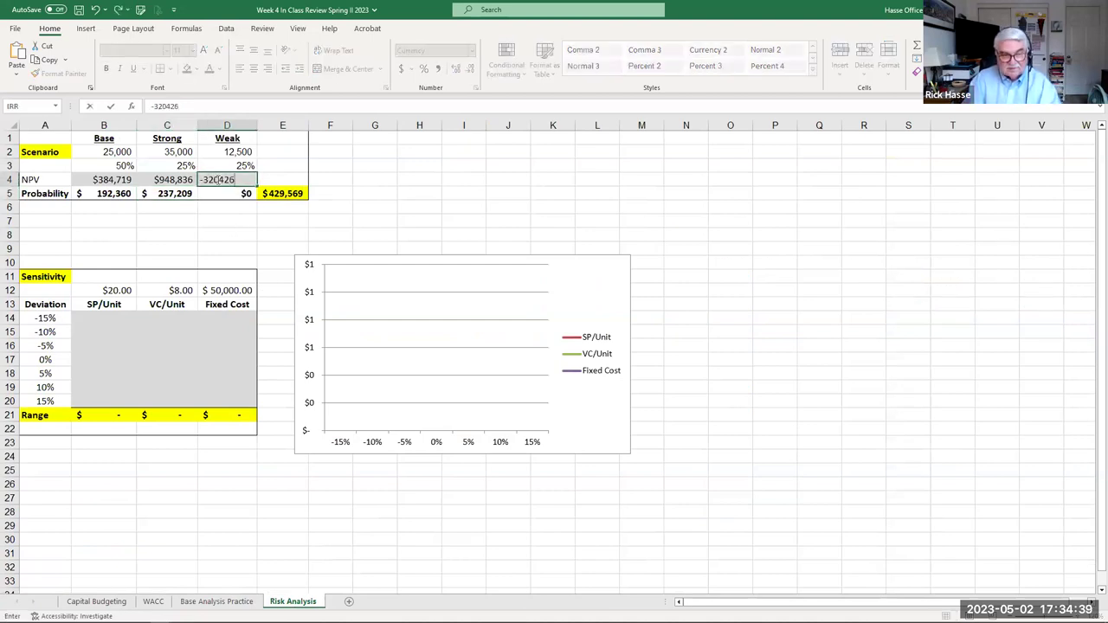
key(Return)
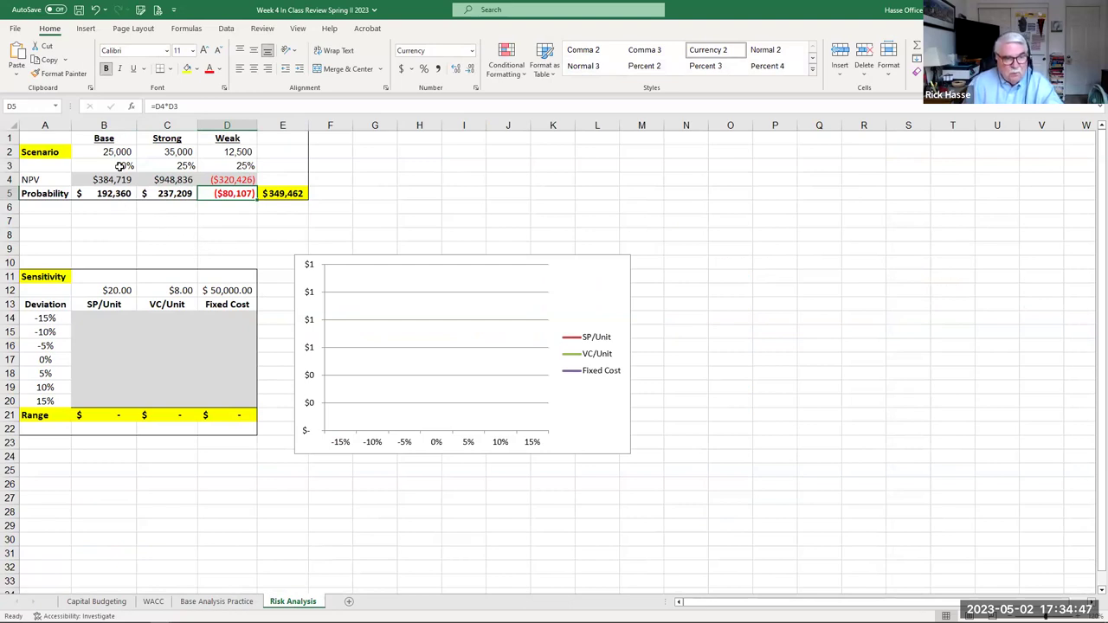
drag(119, 181, 227, 179)
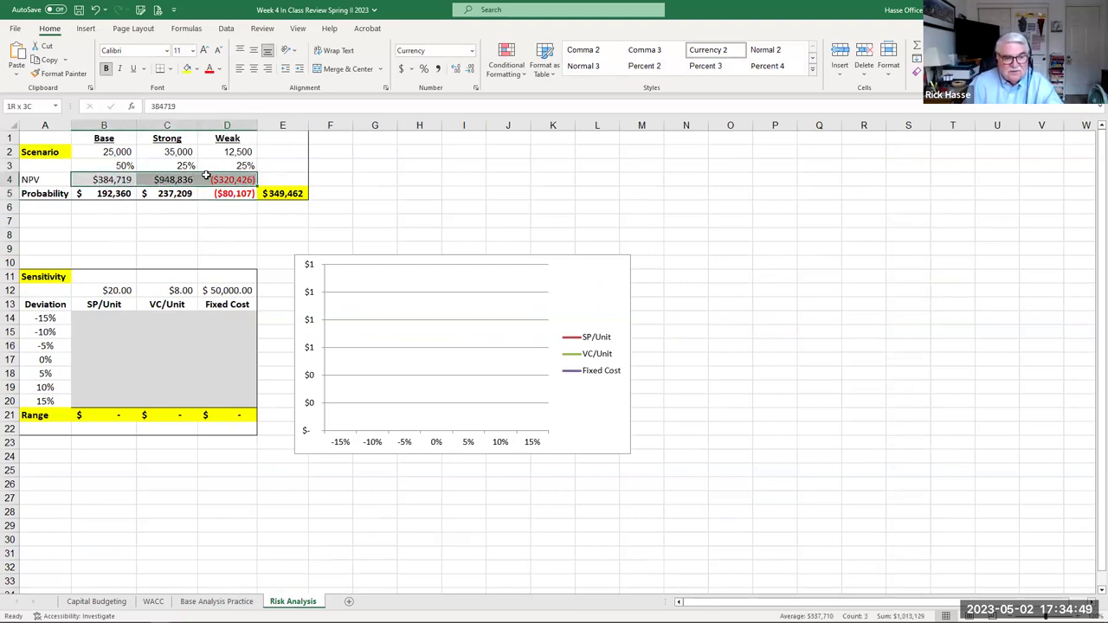
click(103, 195)
drag(103, 194, 282, 193)
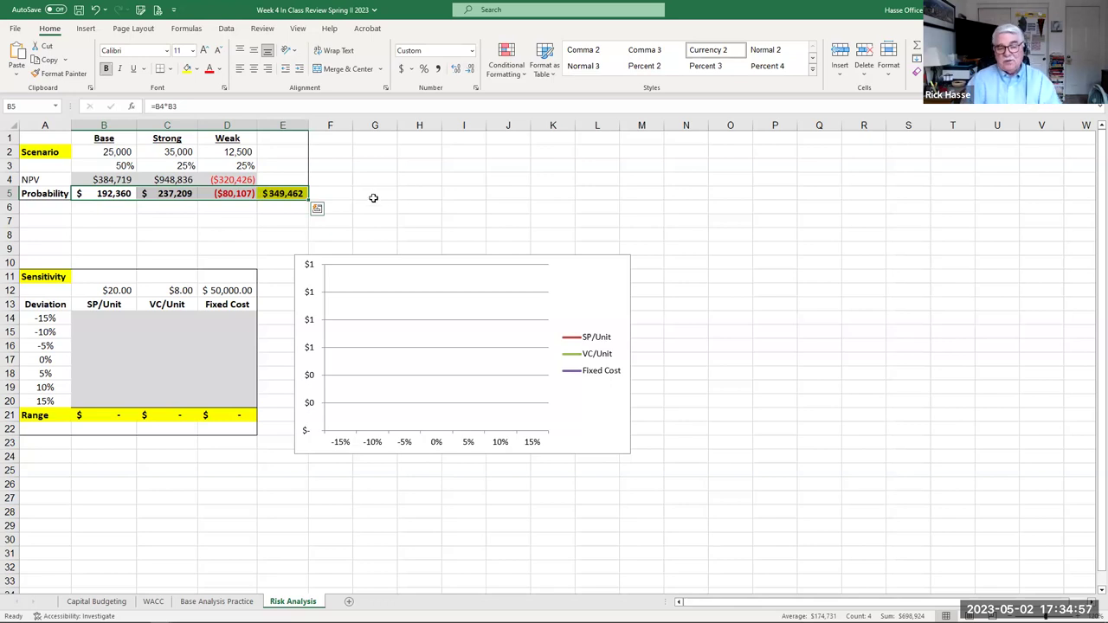
click(372, 197)
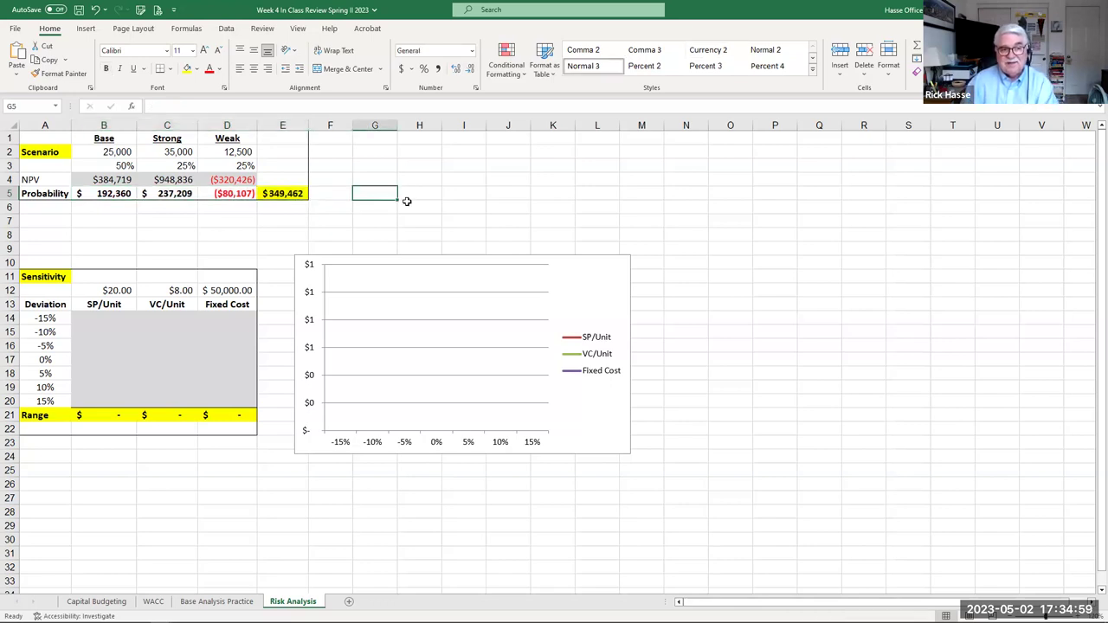
scroll(406, 201, down, 2)
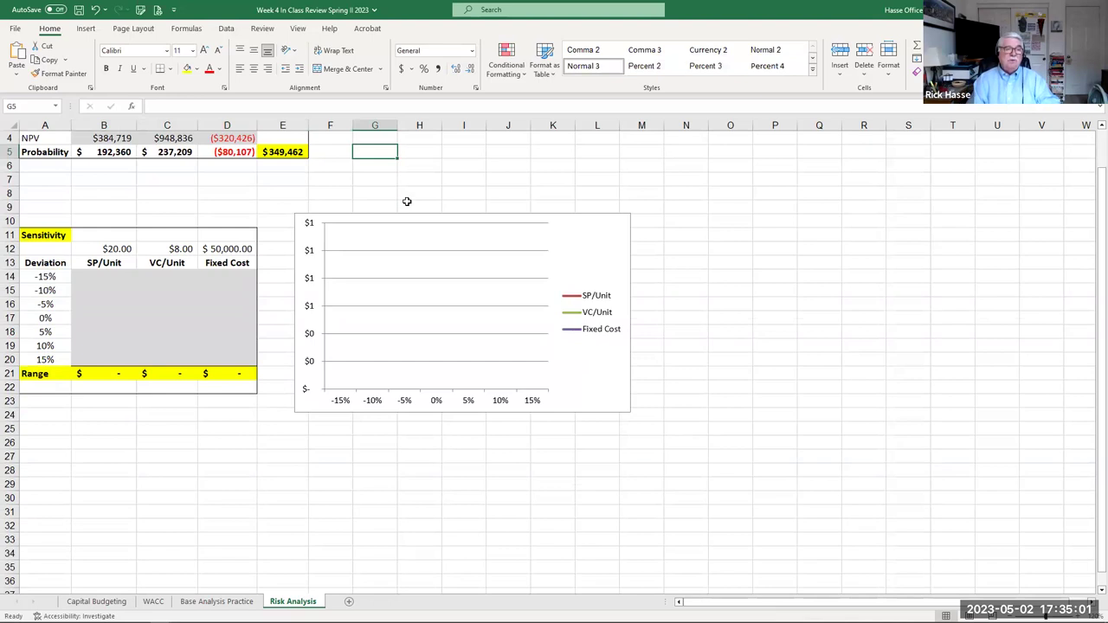
scroll(436, 248, up, 2)
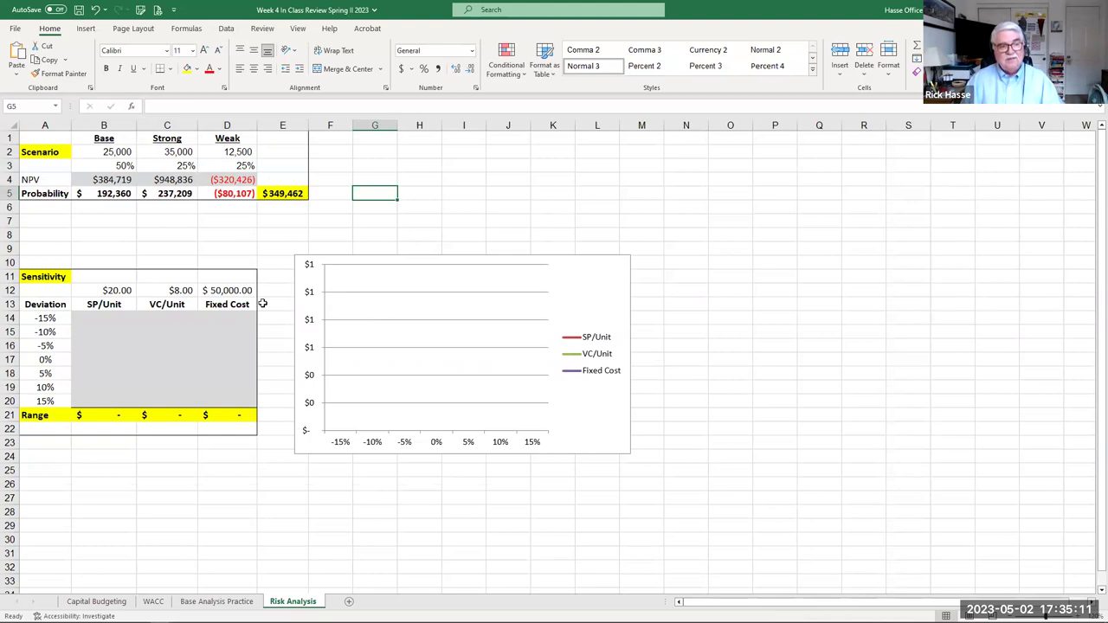
click(236, 152)
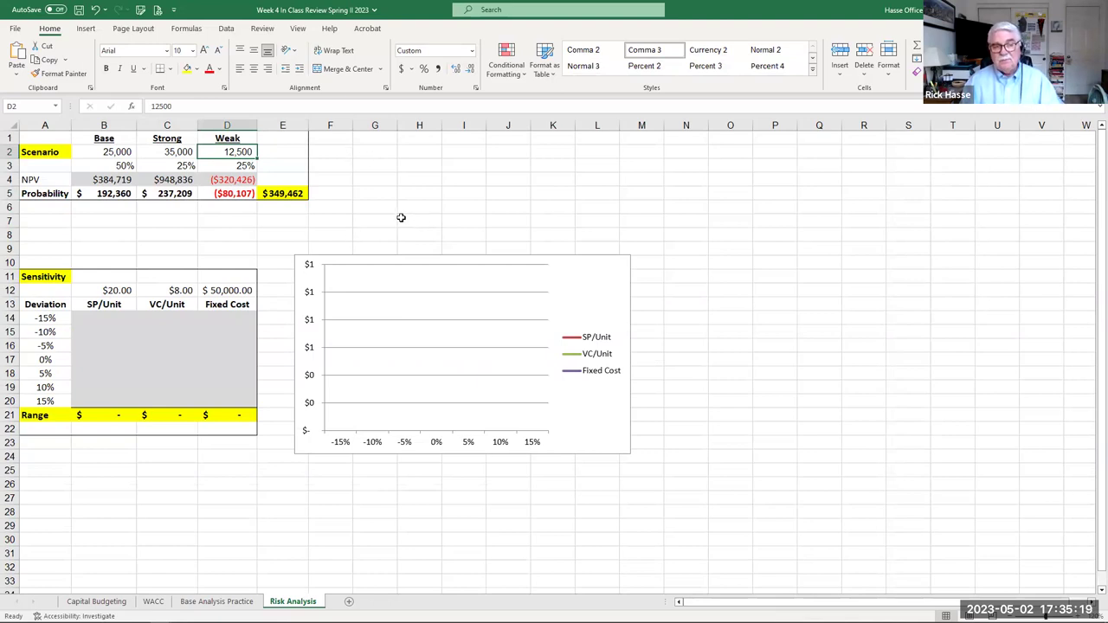
click(235, 177)
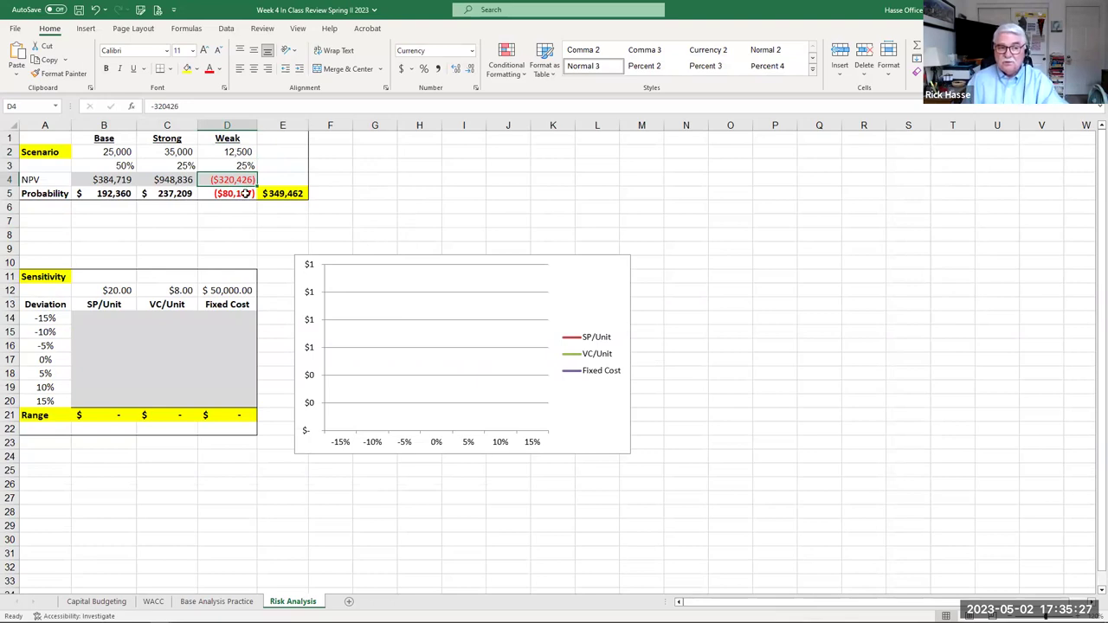
click(223, 154)
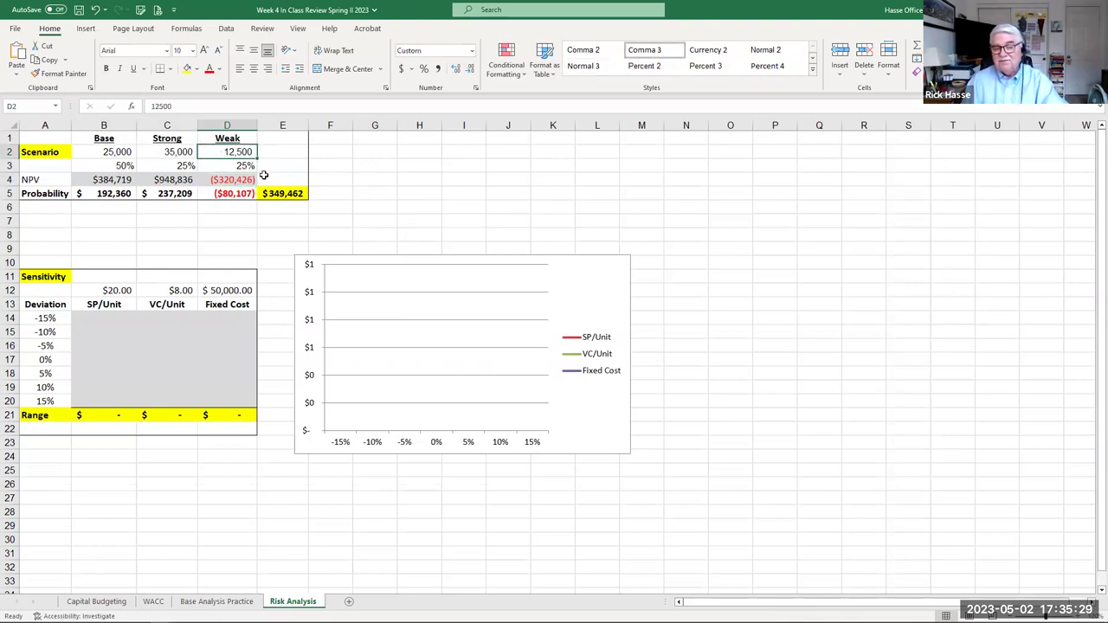
click(221, 190)
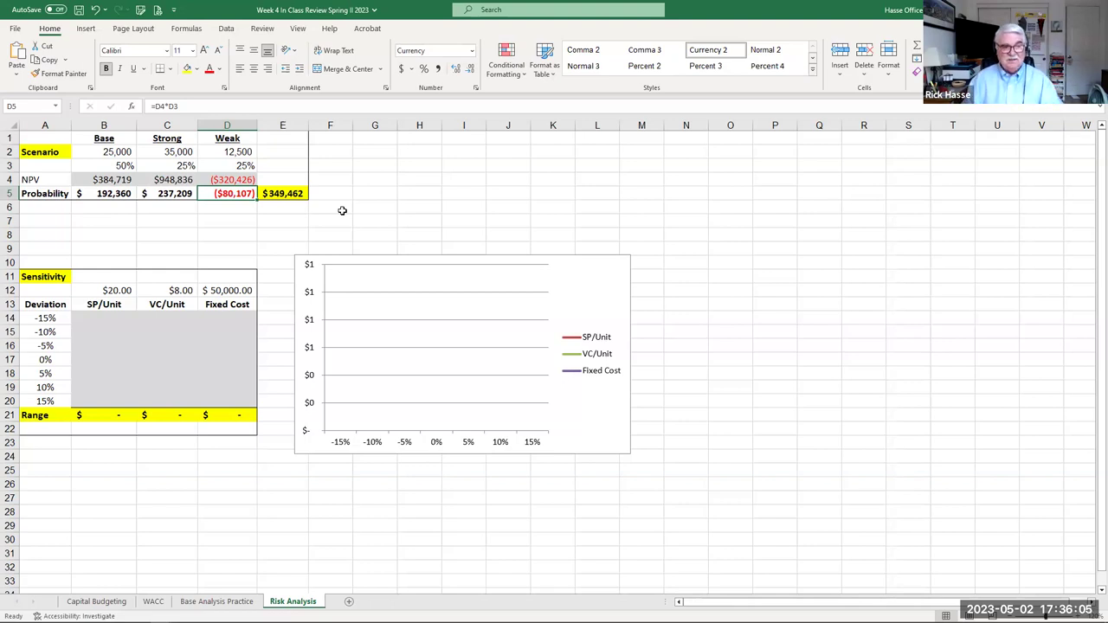
Restore units sold in B8 of Base Analysis Practice to 25,000 and return to Risk Analysis
click(126, 220)
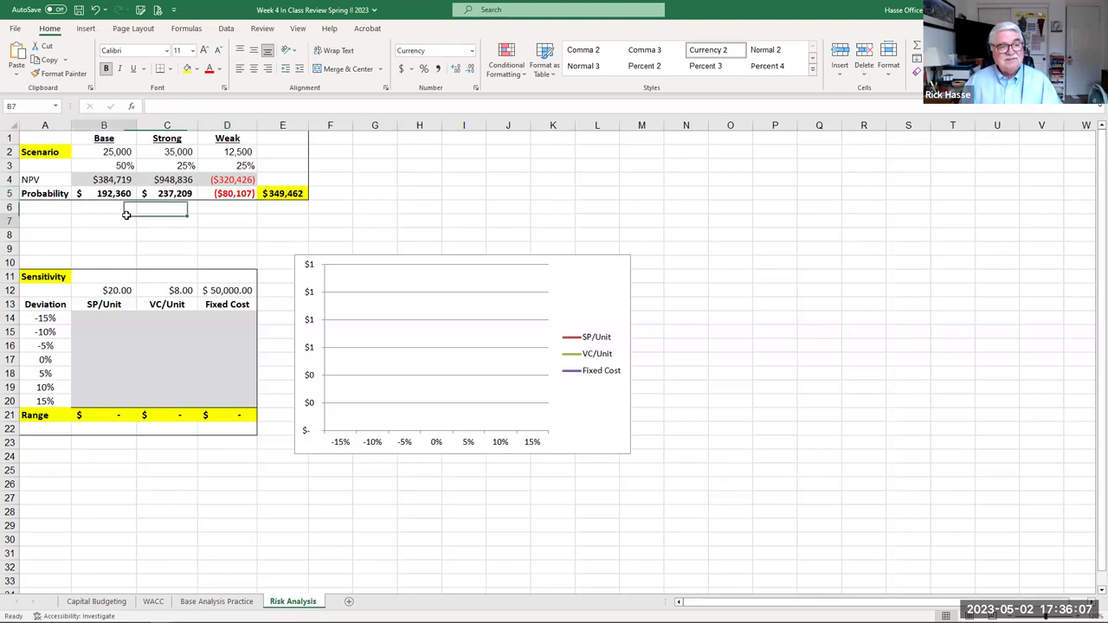
click(104, 151)
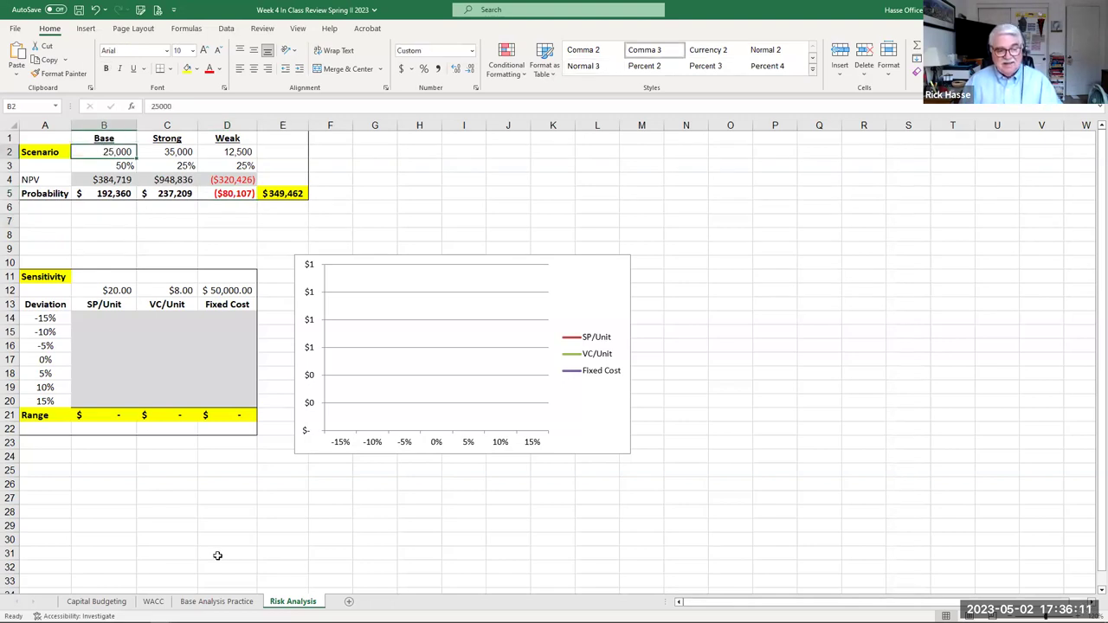
click(212, 601)
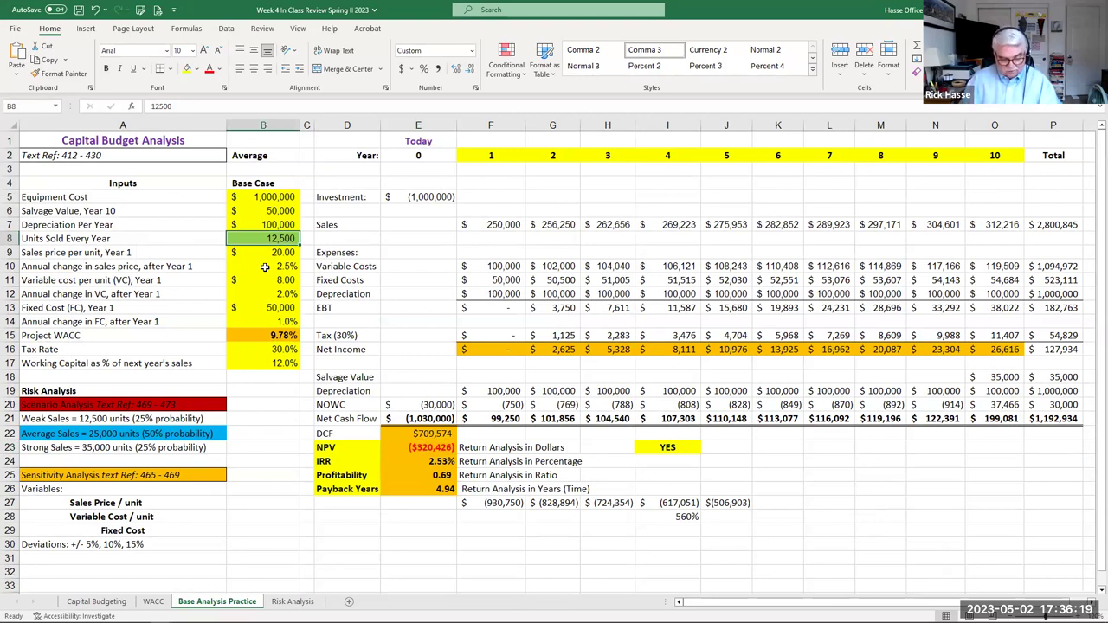
text(25,000)
key(Return)
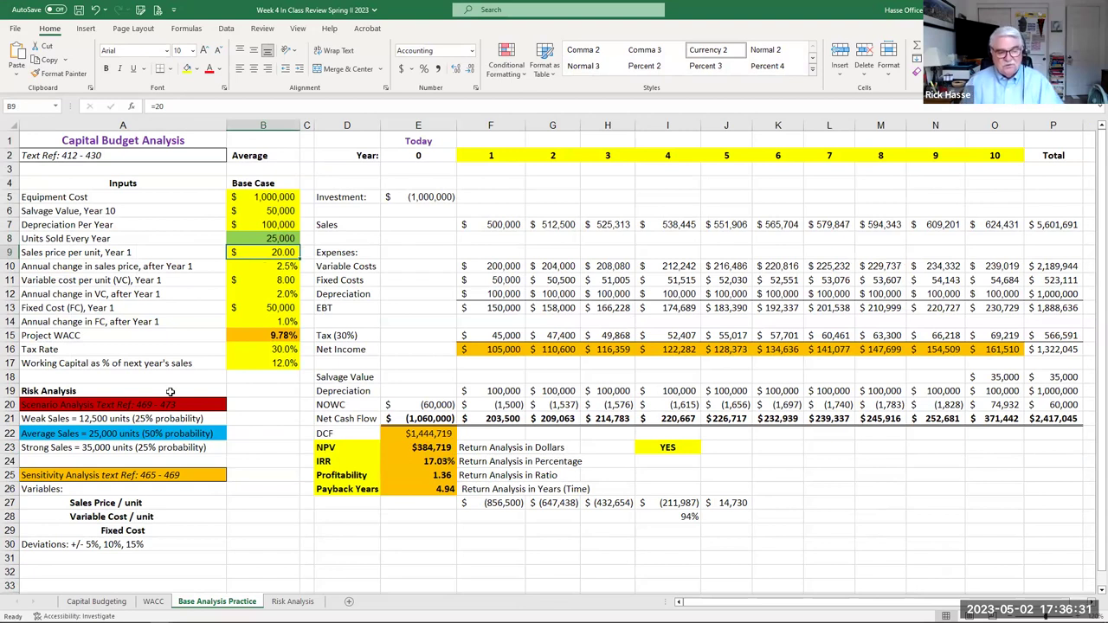
key(ctrl+Page_Down)
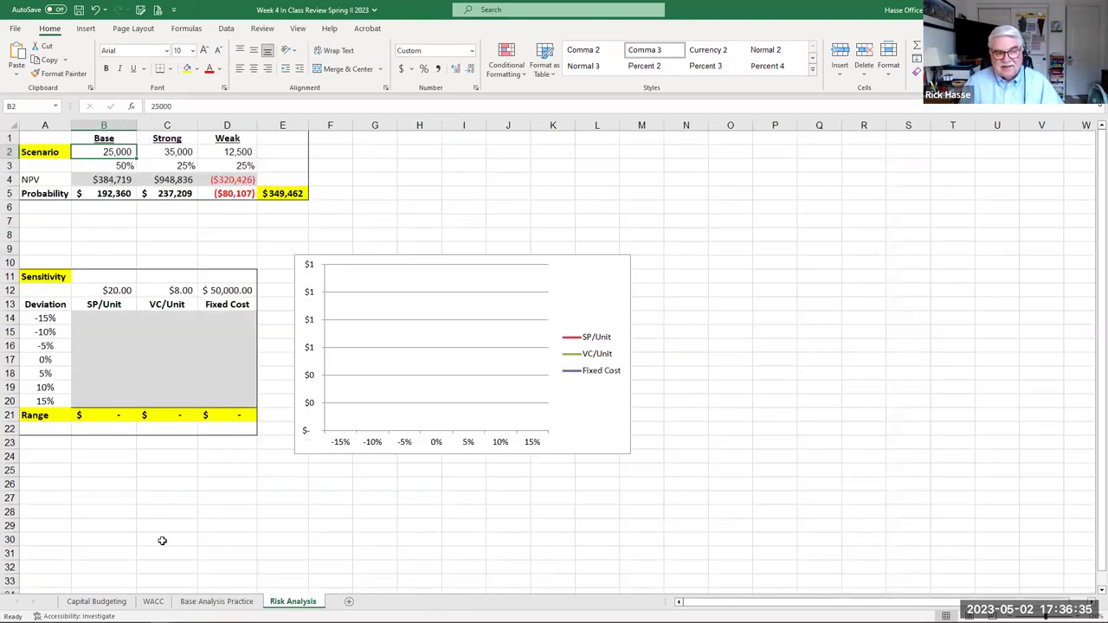
Review the sensitivity table's SP/Unit column, variable headings and the $20.00 base sales price
click(101, 305)
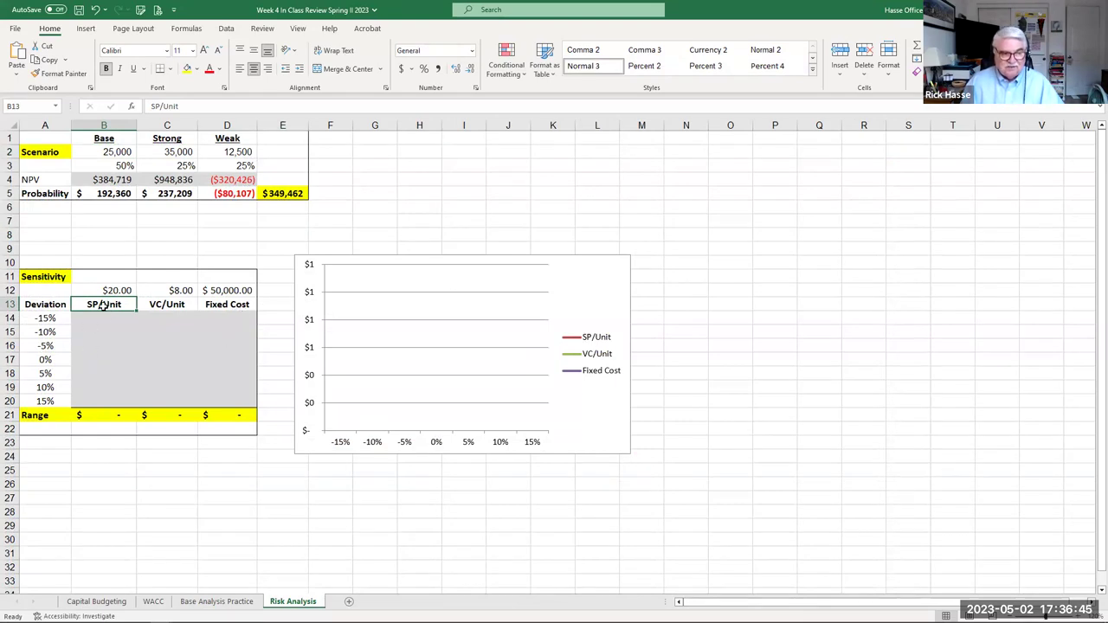
click(121, 318)
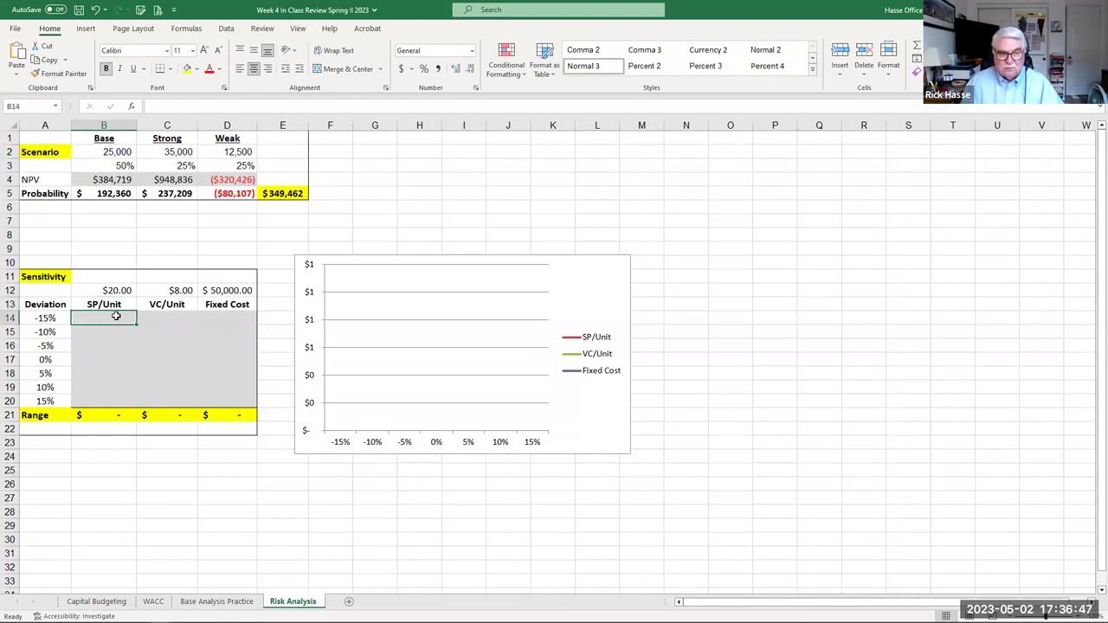
click(49, 336)
click(98, 334)
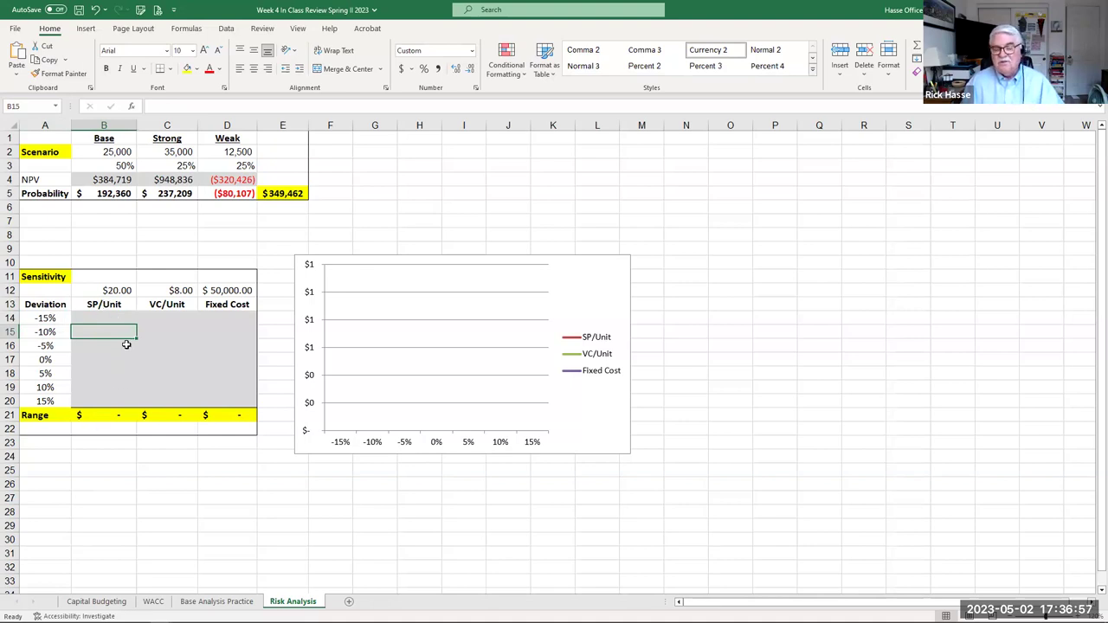
click(101, 305)
drag(101, 304, 216, 304)
click(91, 325)
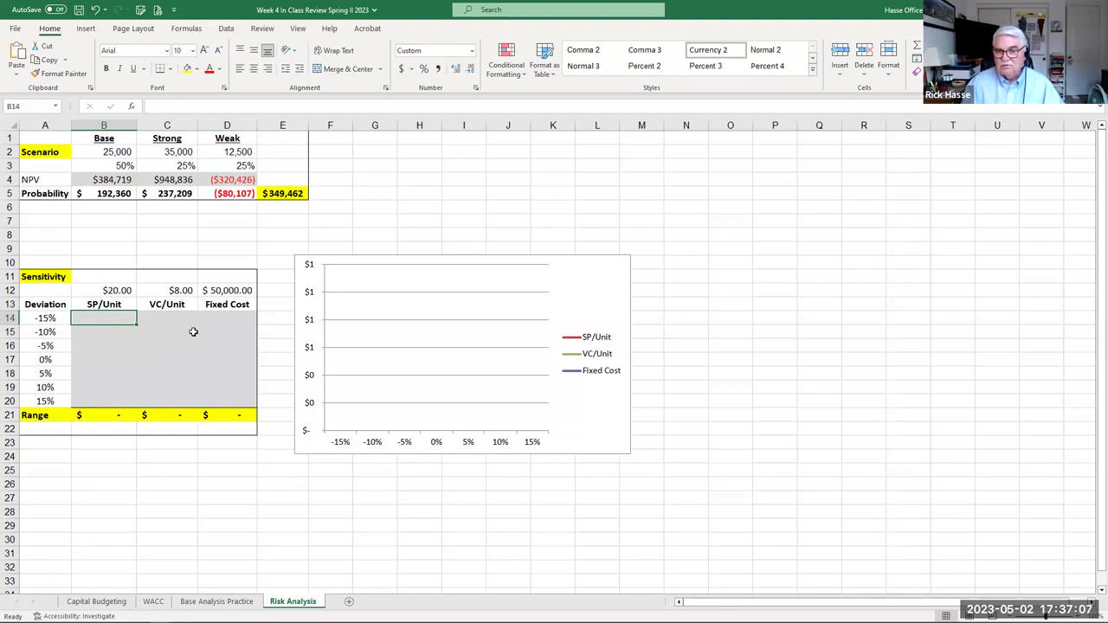
click(117, 291)
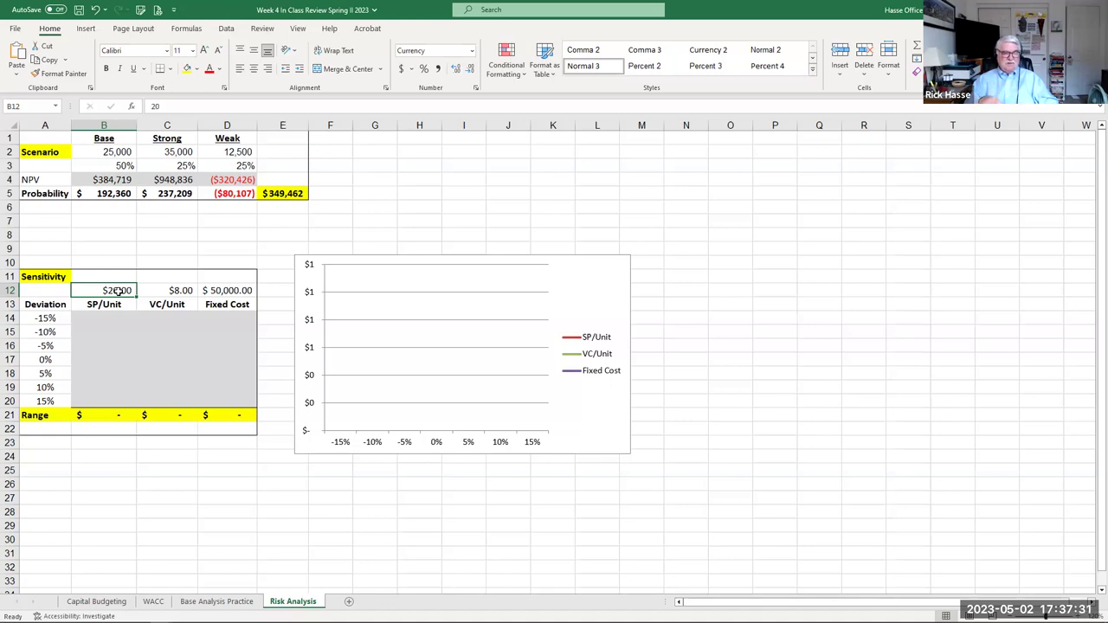
Set the sales price in B9 to =20*.85 ($17.00) and check the $32,675 NPV
click(218, 602)
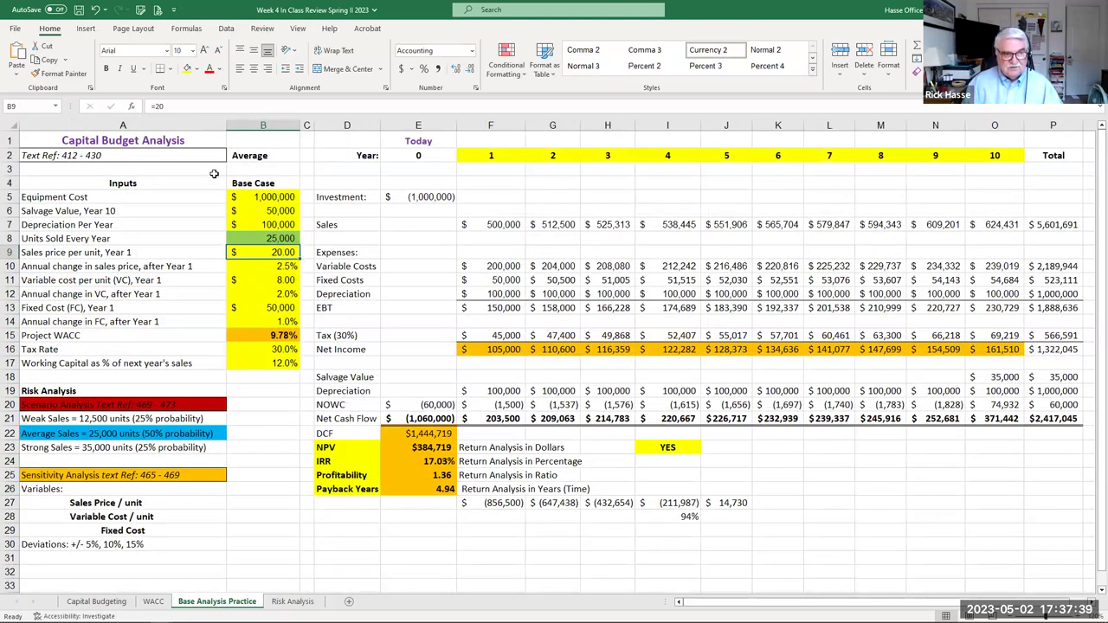
click(168, 106)
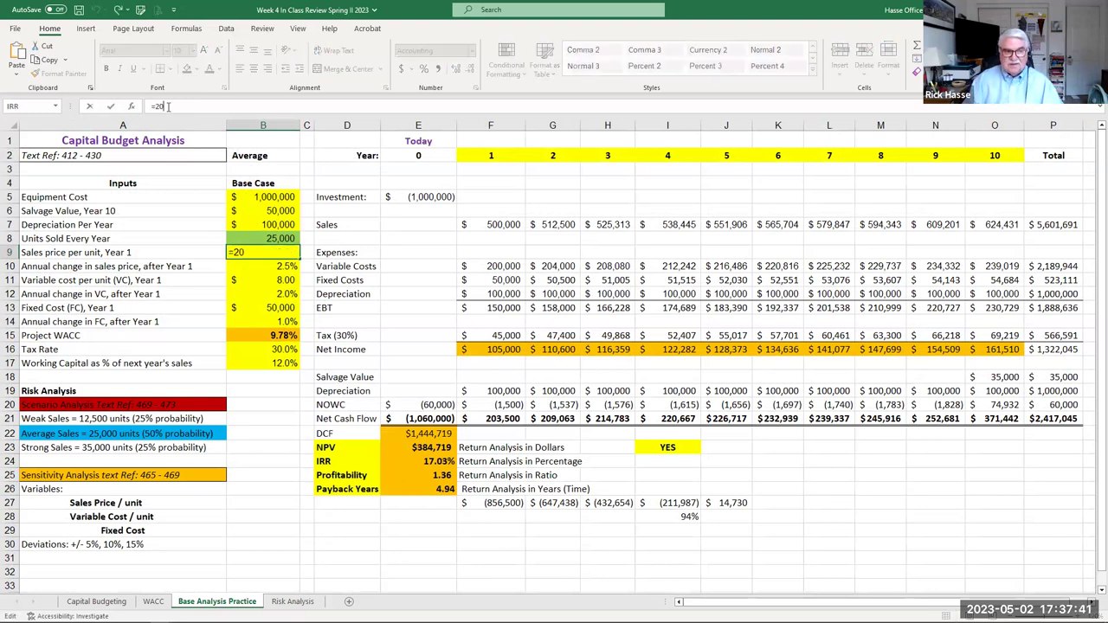
text(*)
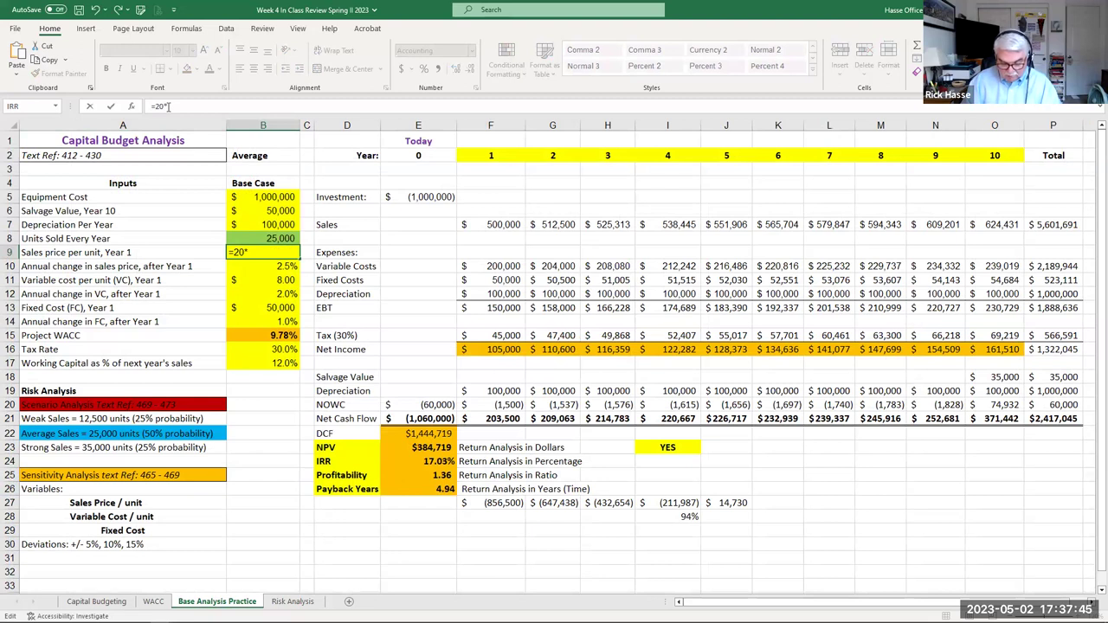
text(.85)
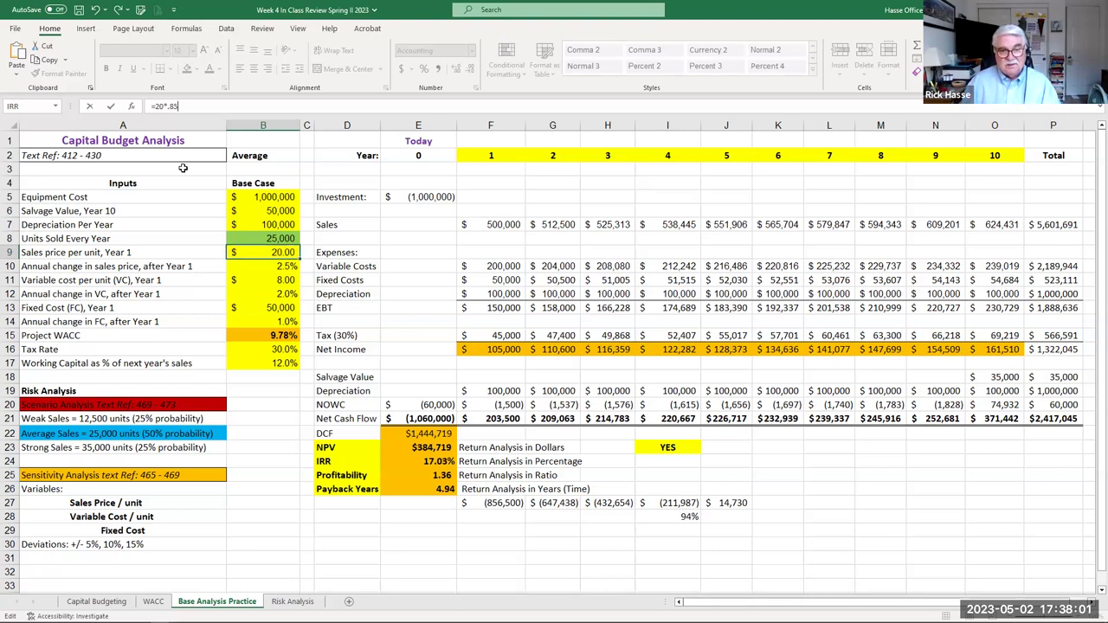
key(Return)
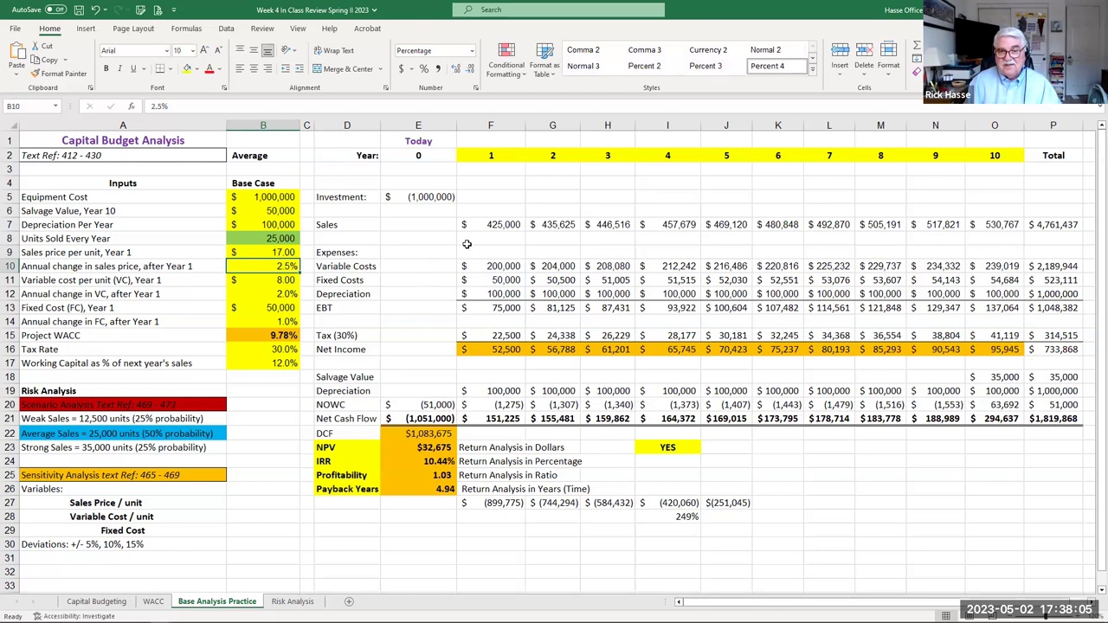
click(281, 252)
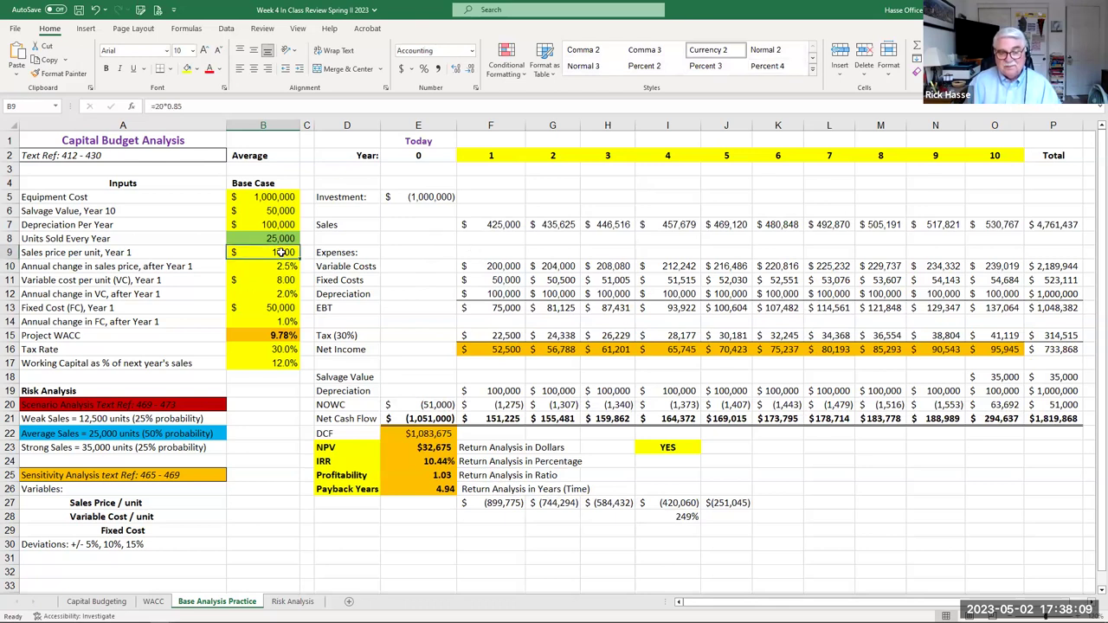
click(425, 449)
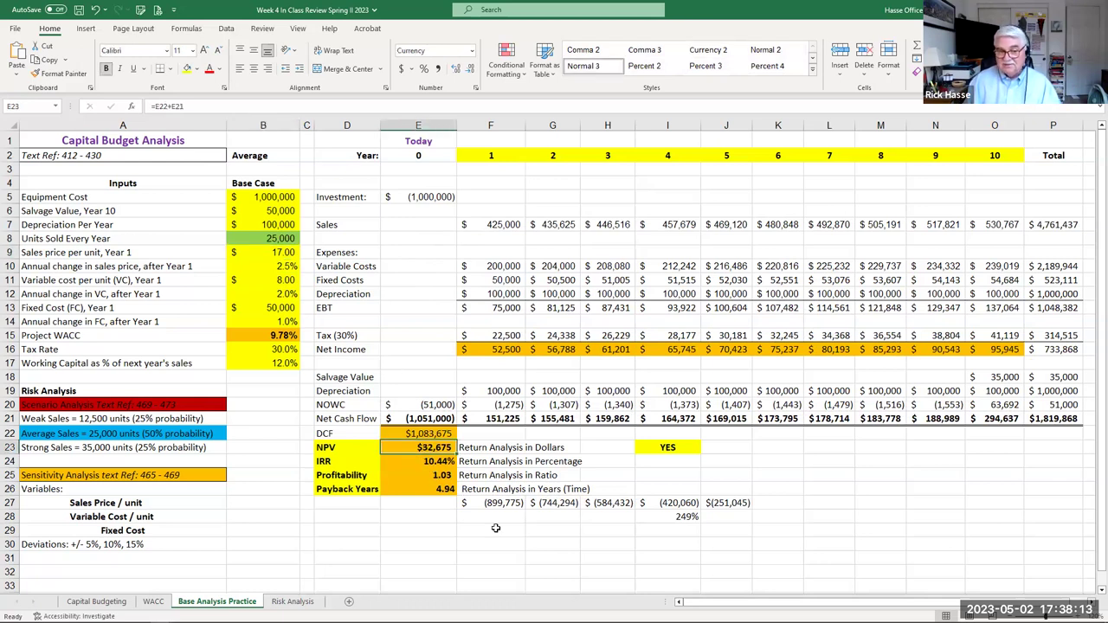
Record 32,675 as the -15% SP/Unit NPV in B14 on Risk Analysis
click(281, 603)
click(116, 318)
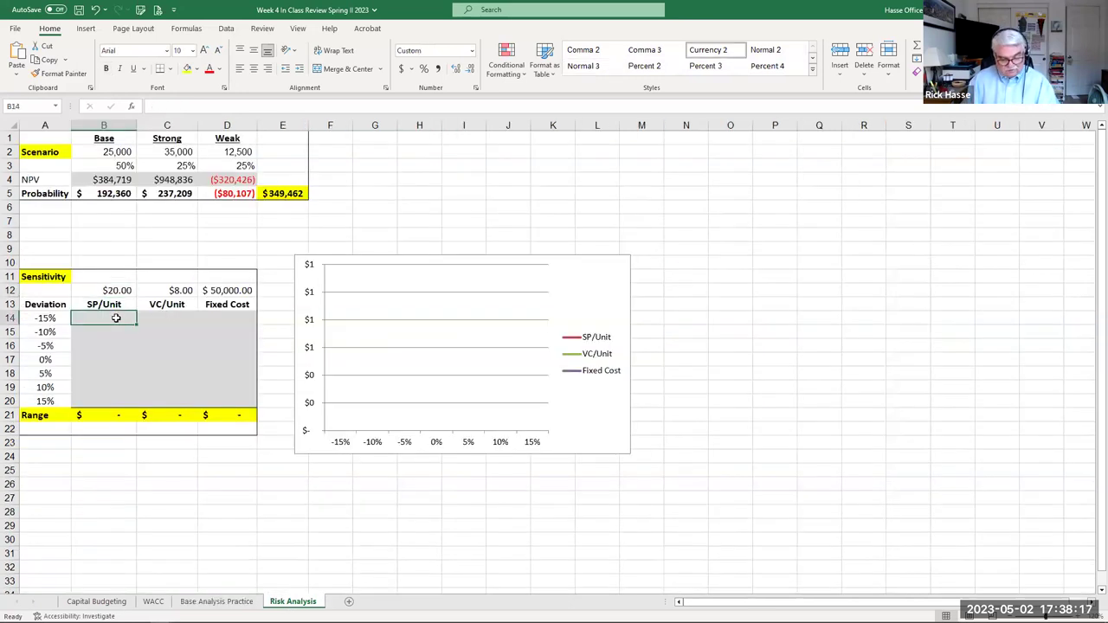
text(32,6)
text(75)
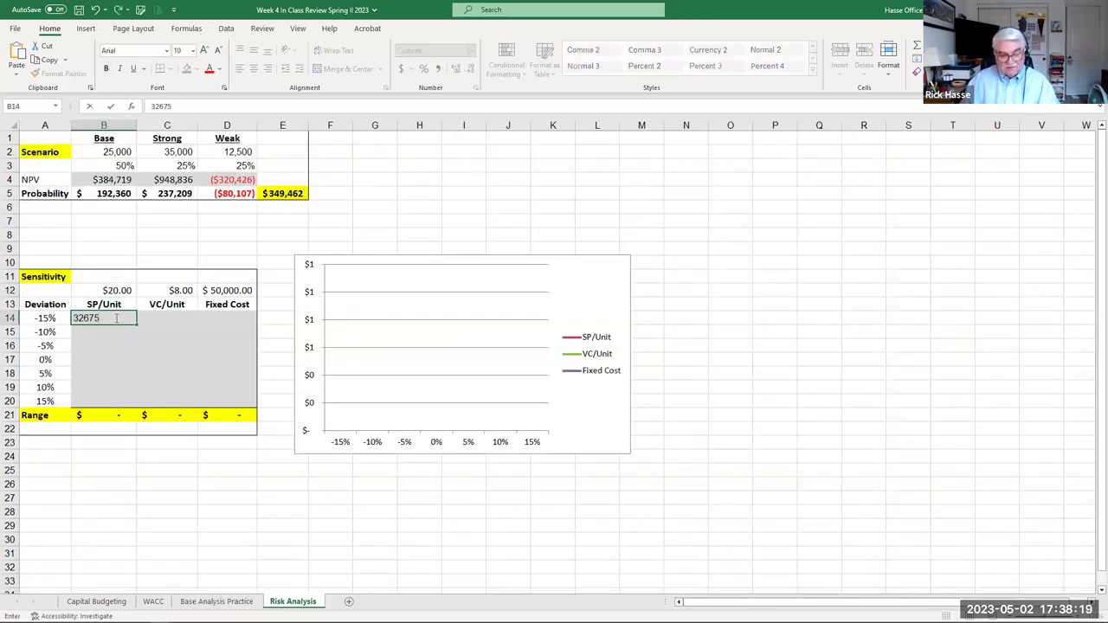
key(Return)
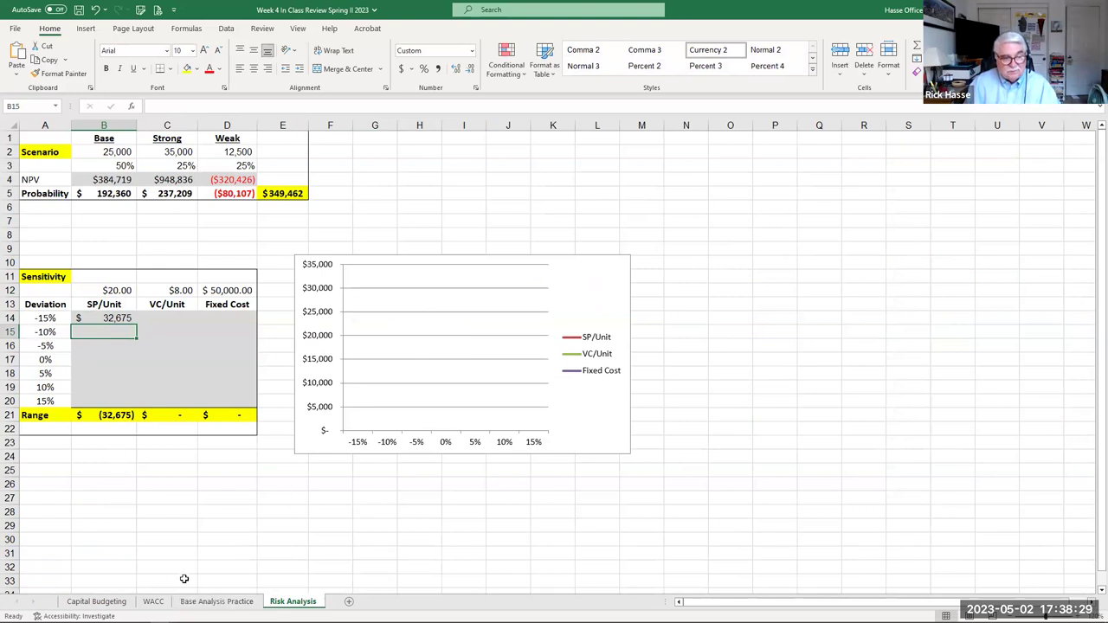
Change the sales price to =20*0.90 and record the $150,023 NPV at -10% in B15
click(216, 601)
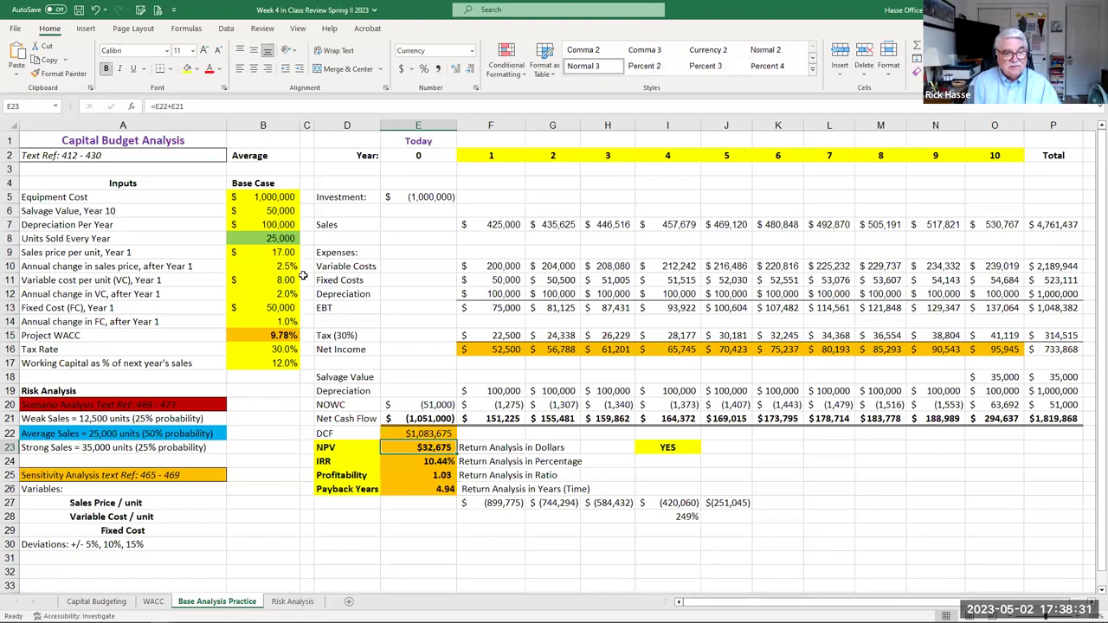
click(283, 252)
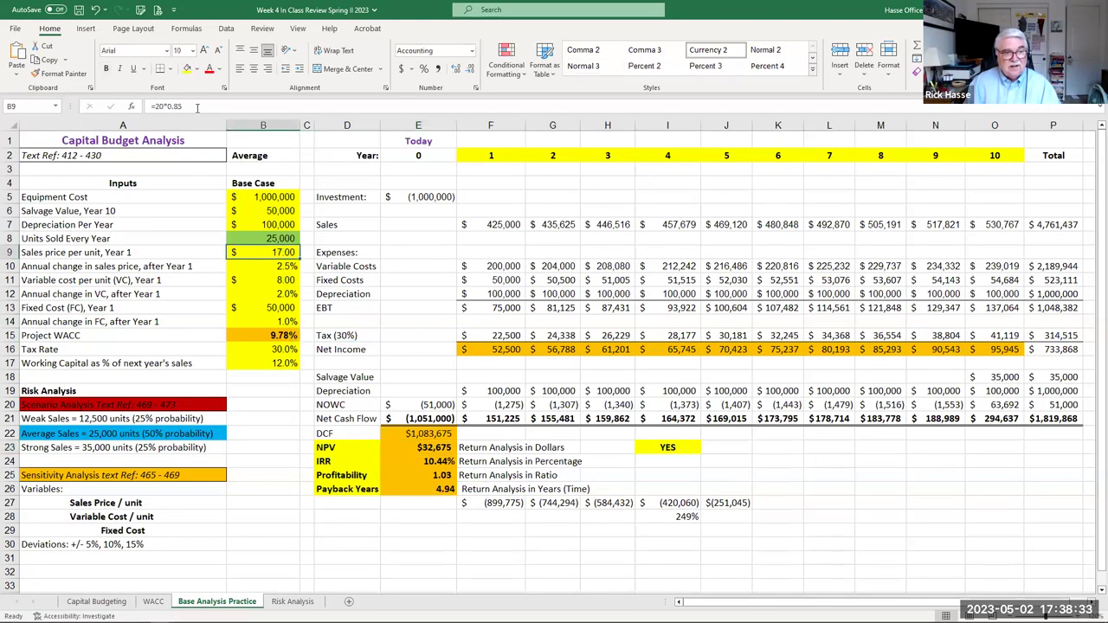
click(198, 108)
key(BackSpace)
key(BackSpace)
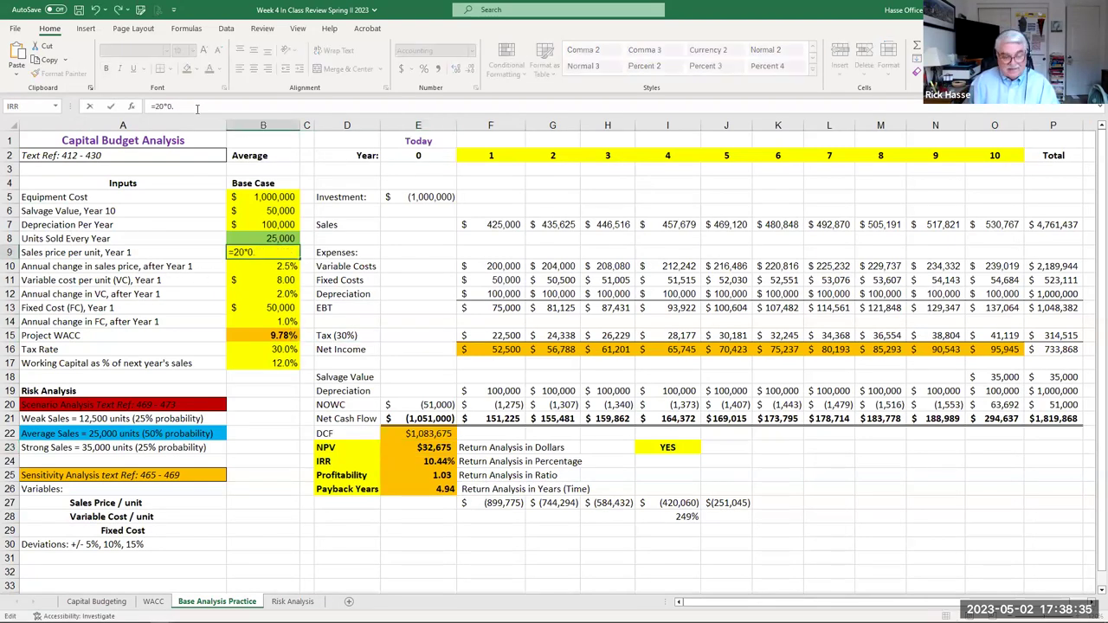
text(90)
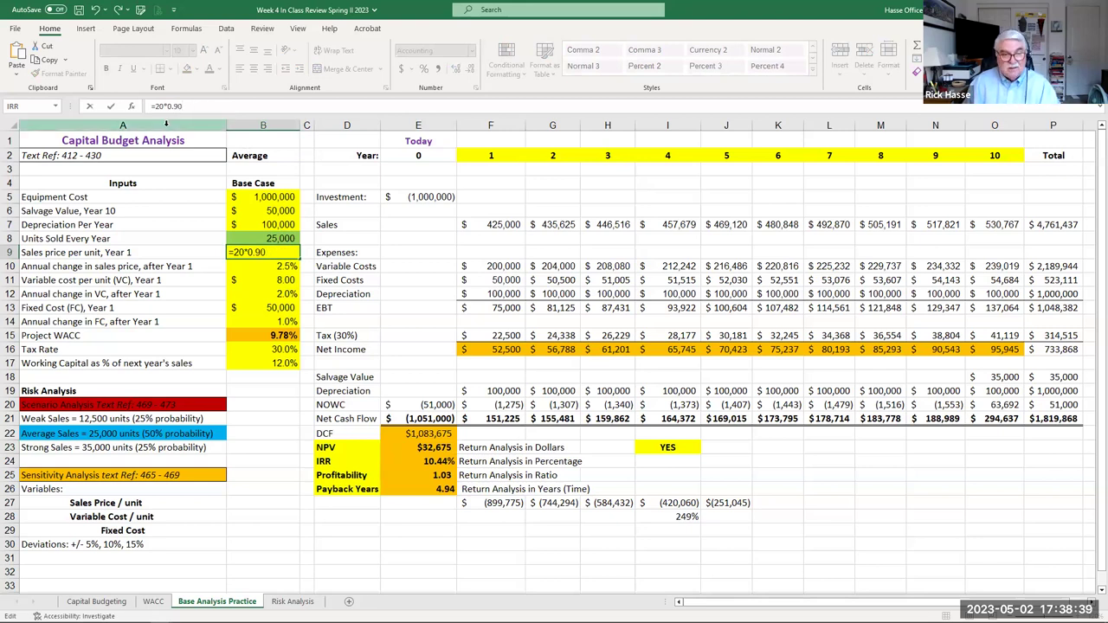
key(Return)
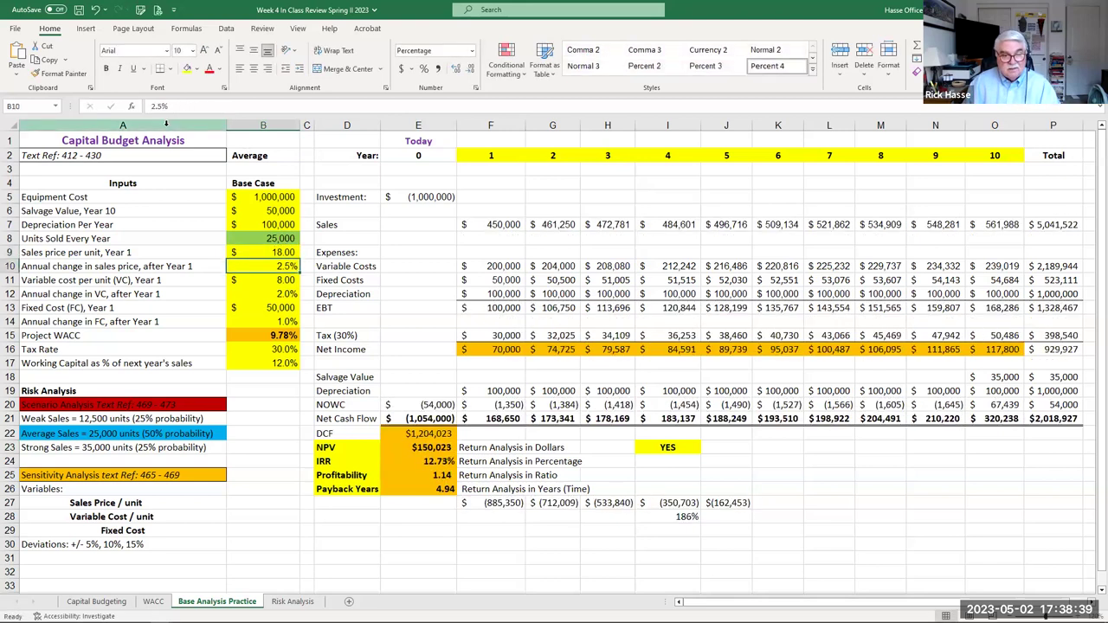
click(426, 450)
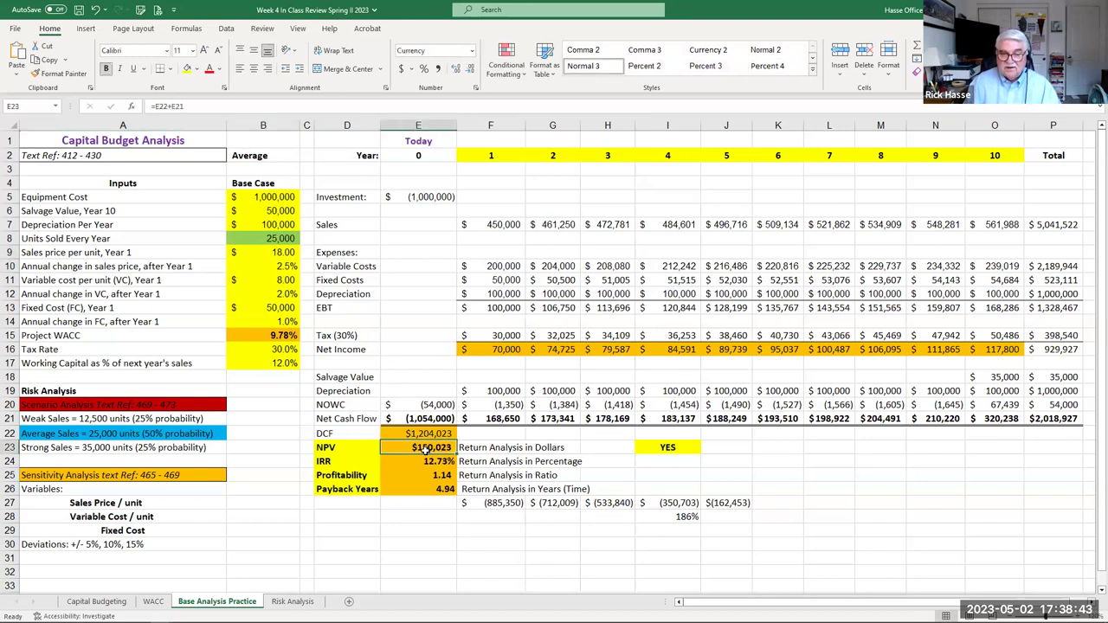
click(292, 601)
text(15)
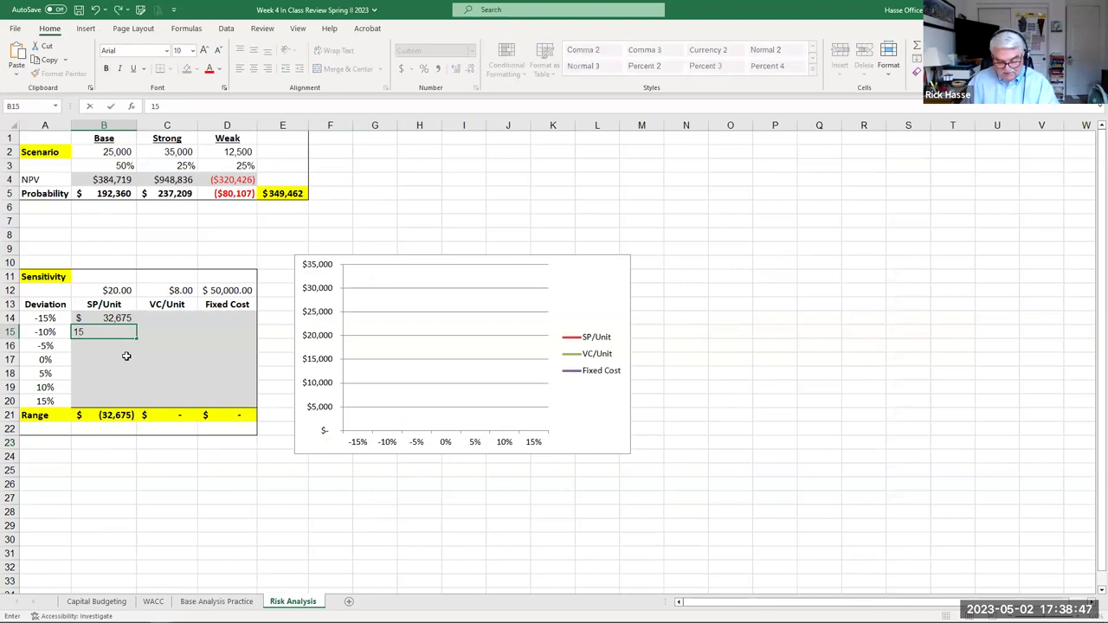
text(0,023)
key(Return)
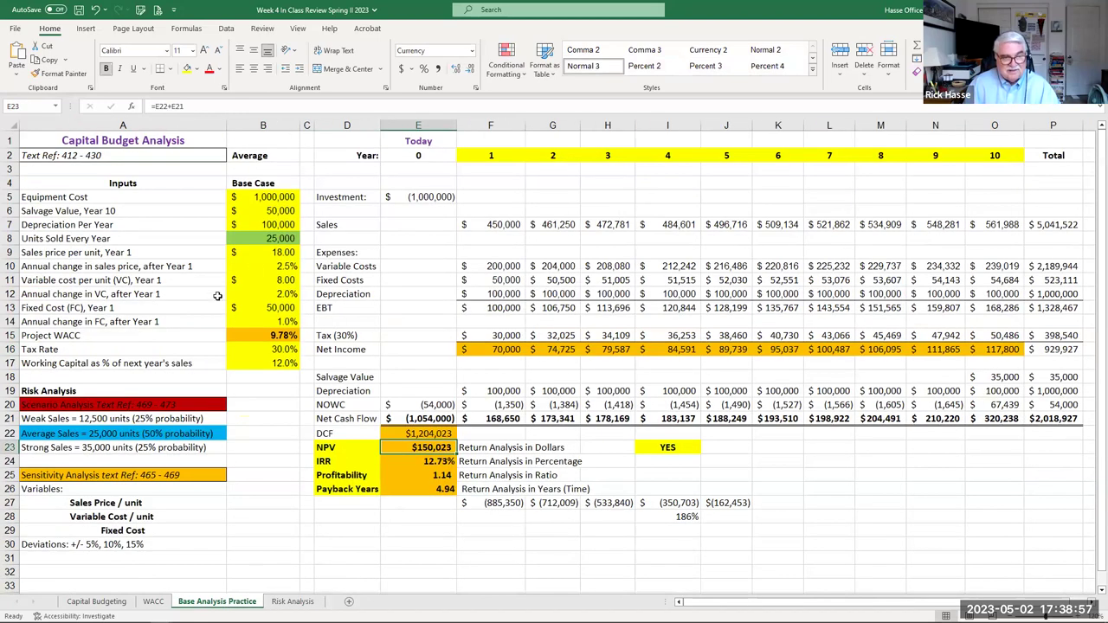
Change the sales price to =20*0.95 and record the $267,371 NPV at -5% in B16
click(260, 256)
click(186, 110)
text(5)
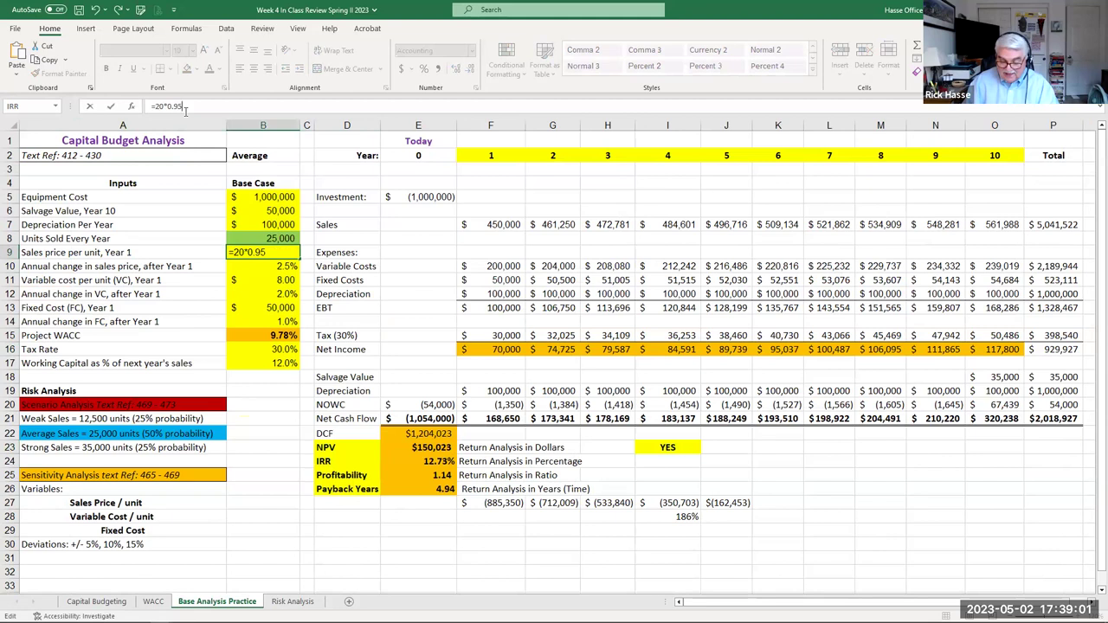
key(Return)
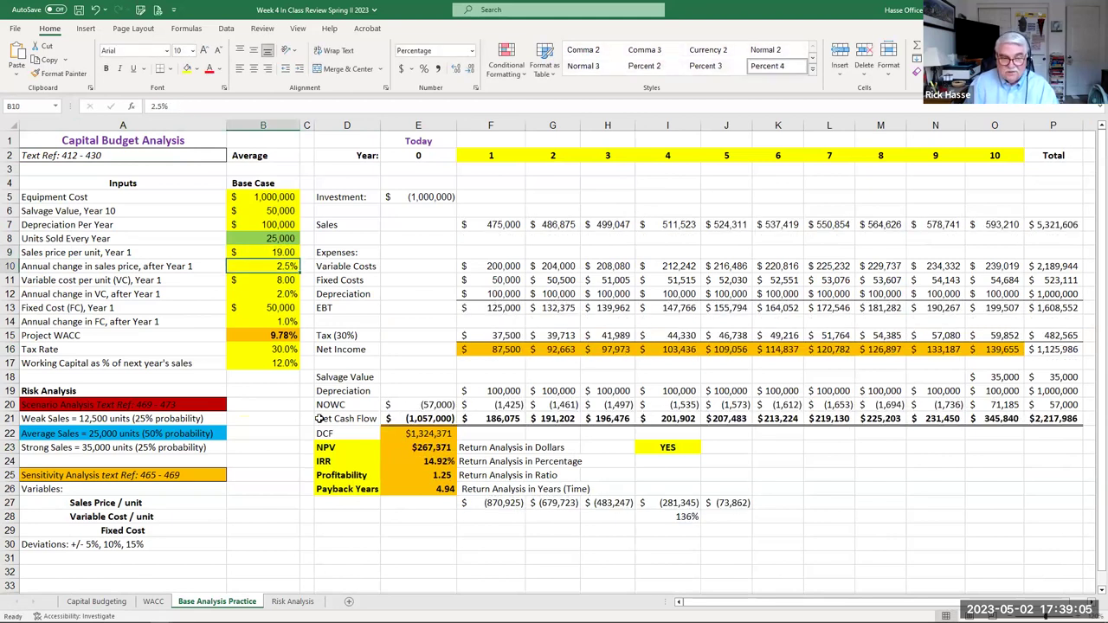
click(288, 603)
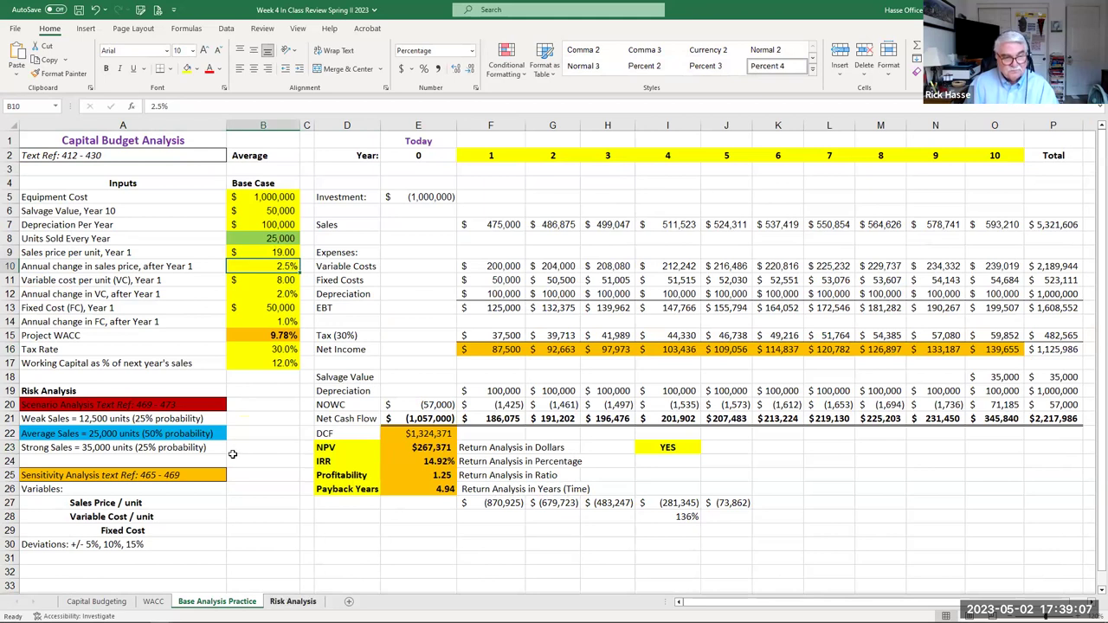
text(267)
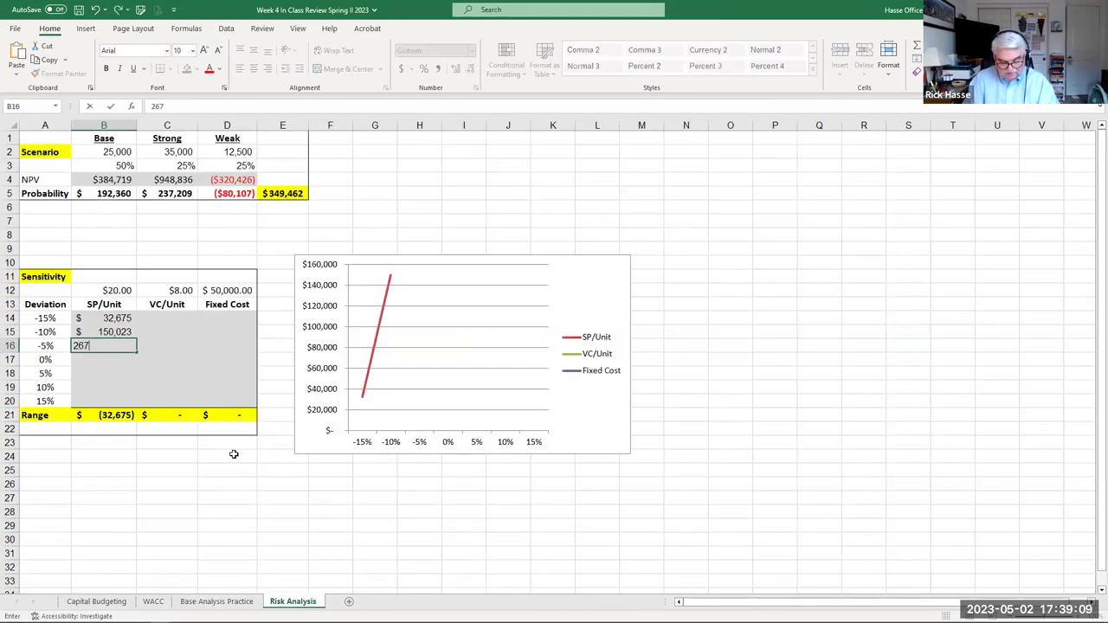
text(,371)
key(Return)
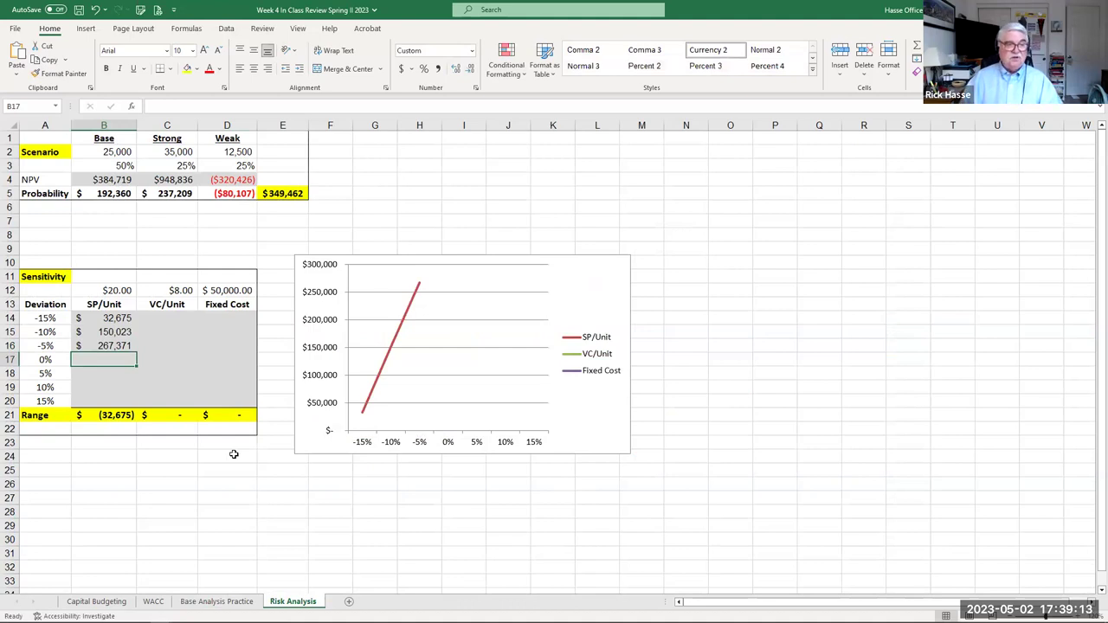
Enter 384,719 in B17 as the 0% SP/Unit NPV and review the B14:B17 values
text(3)
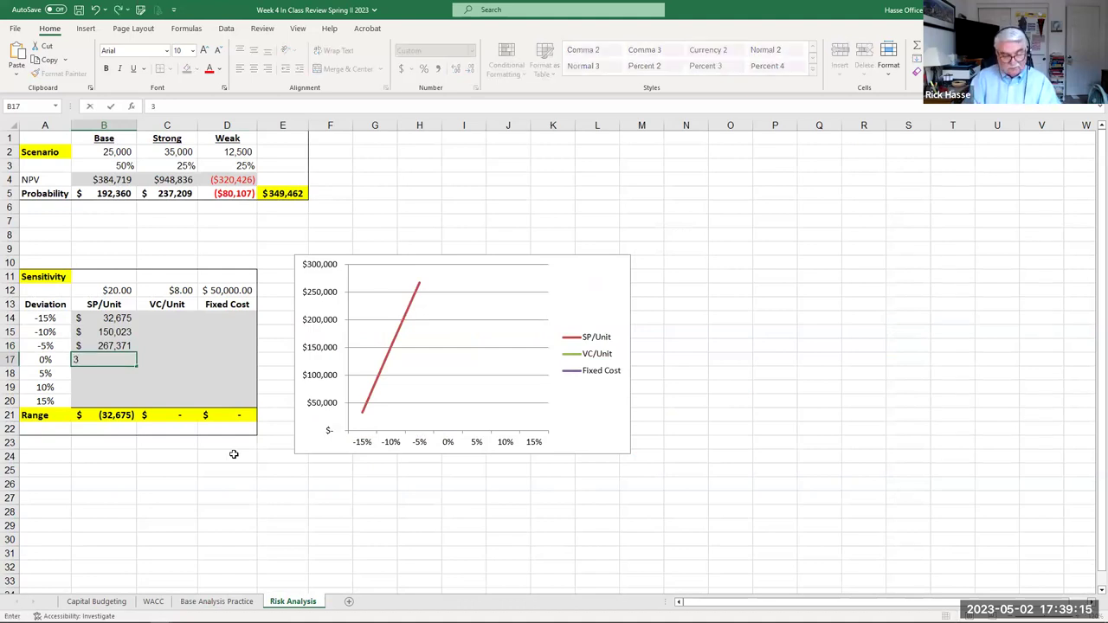
text(84719)
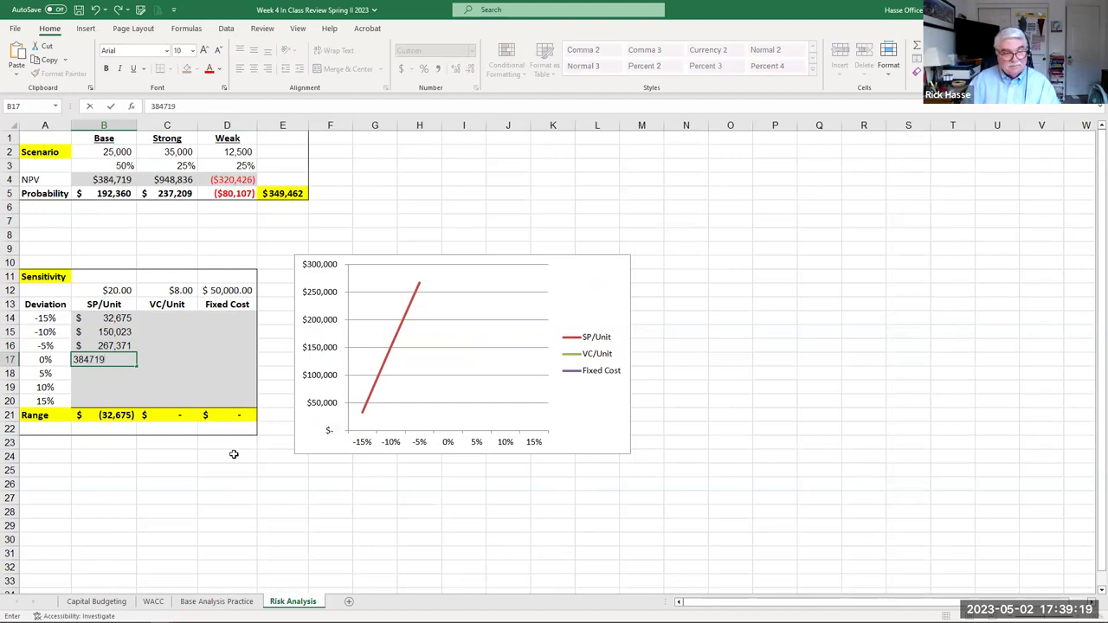
key(Return)
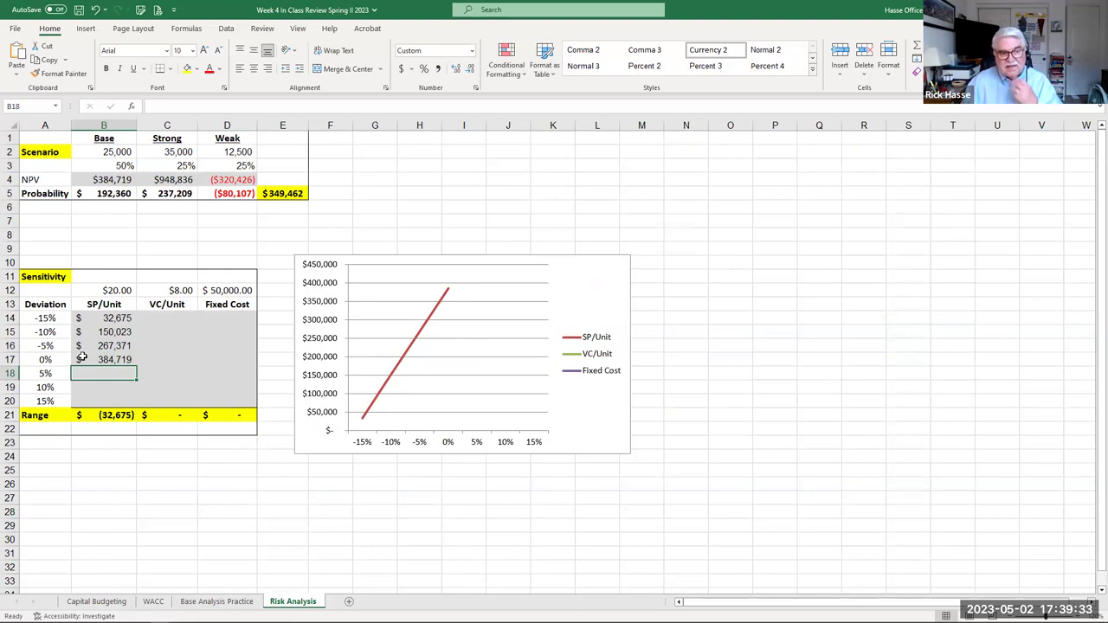
click(113, 319)
drag(113, 319, 114, 356)
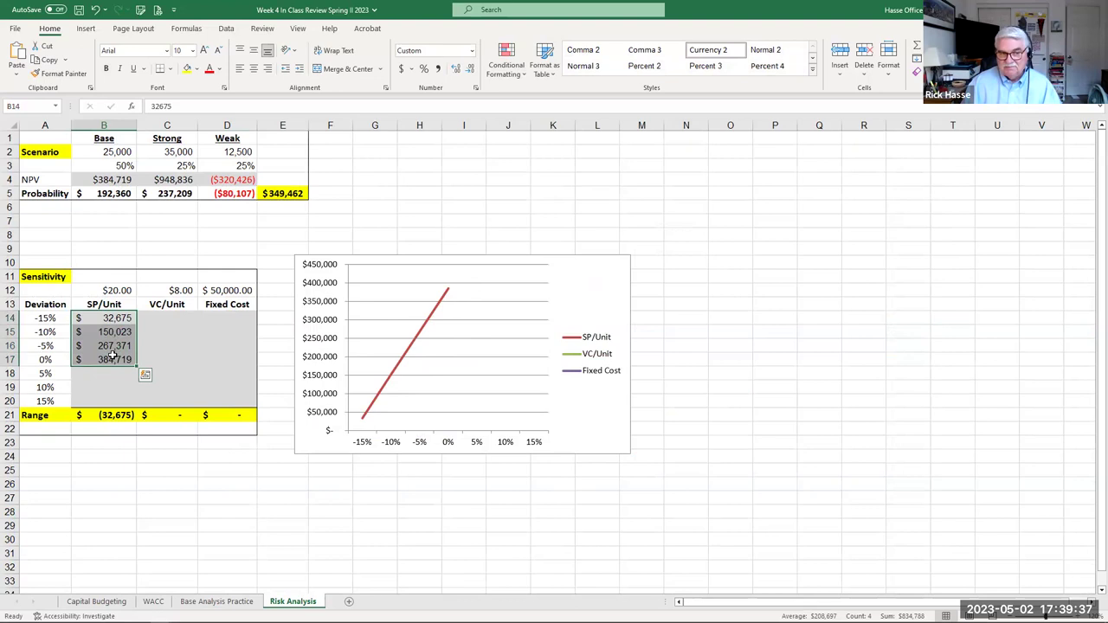
click(103, 375)
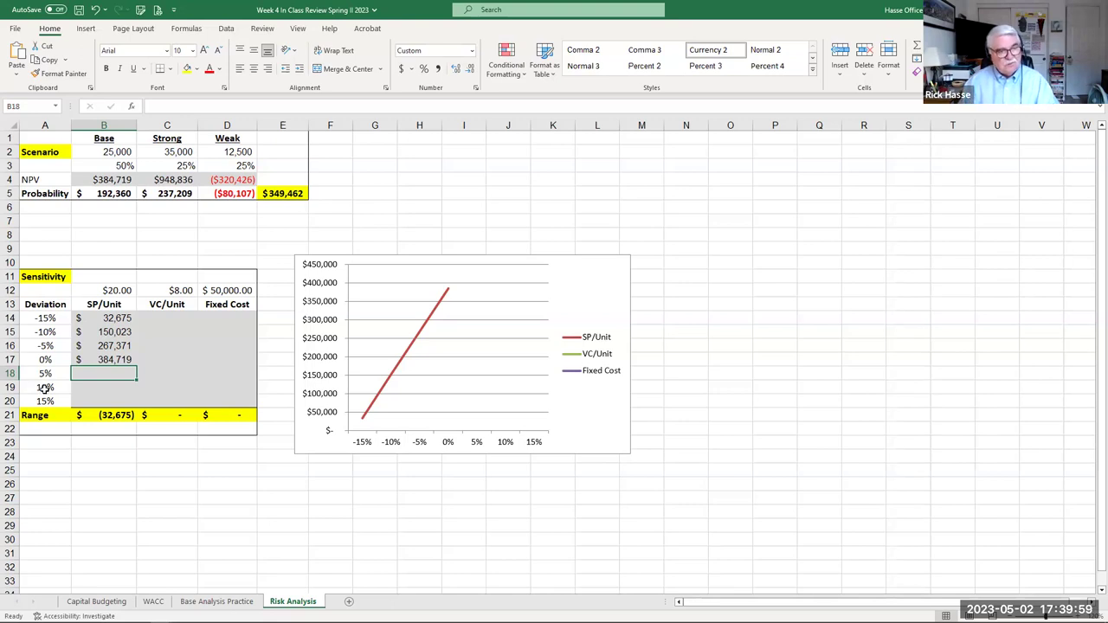
Change the sales price in B9 to =20*1.05 ($21.00) and check the new NPV and NOWC figures
click(213, 599)
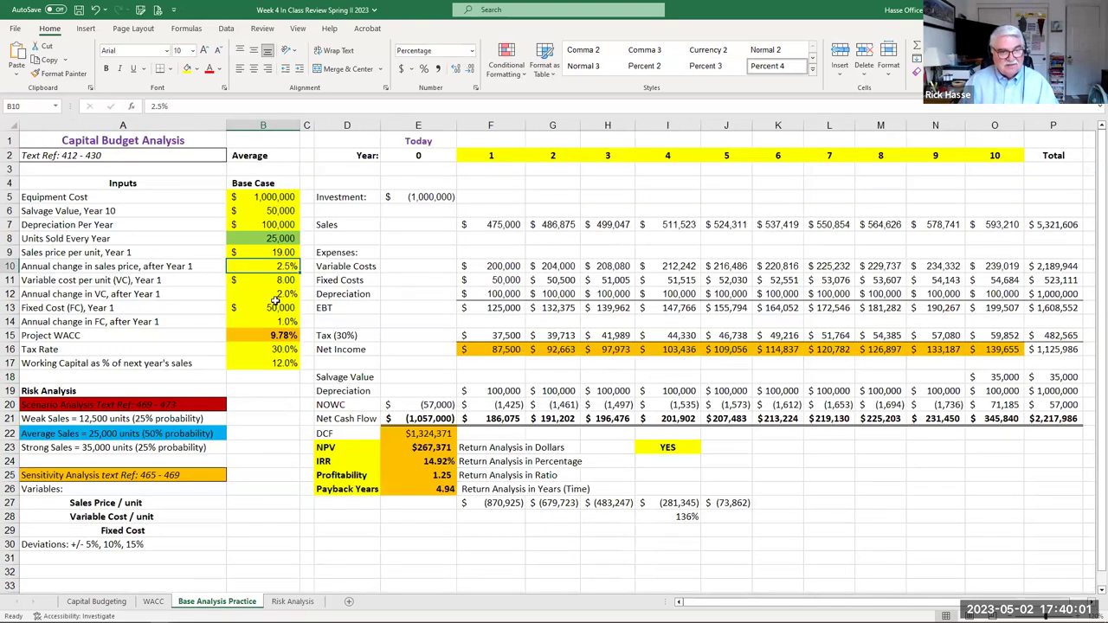
click(264, 251)
click(211, 107)
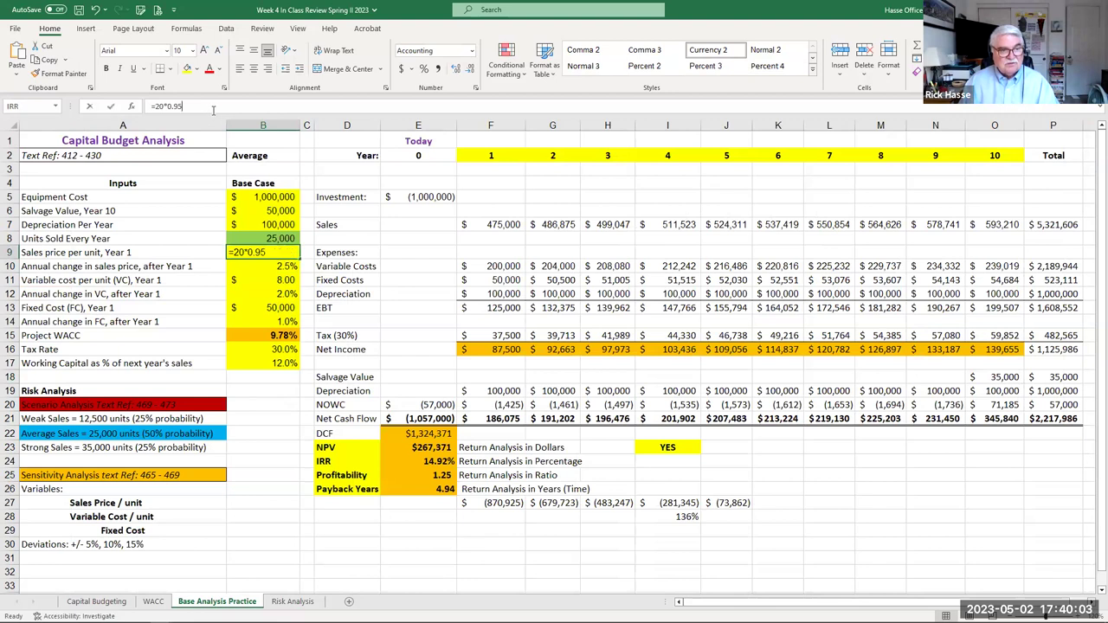
key(BackSpace)
key(BackSpace)
key(BackSpace)
key(BackSpace)
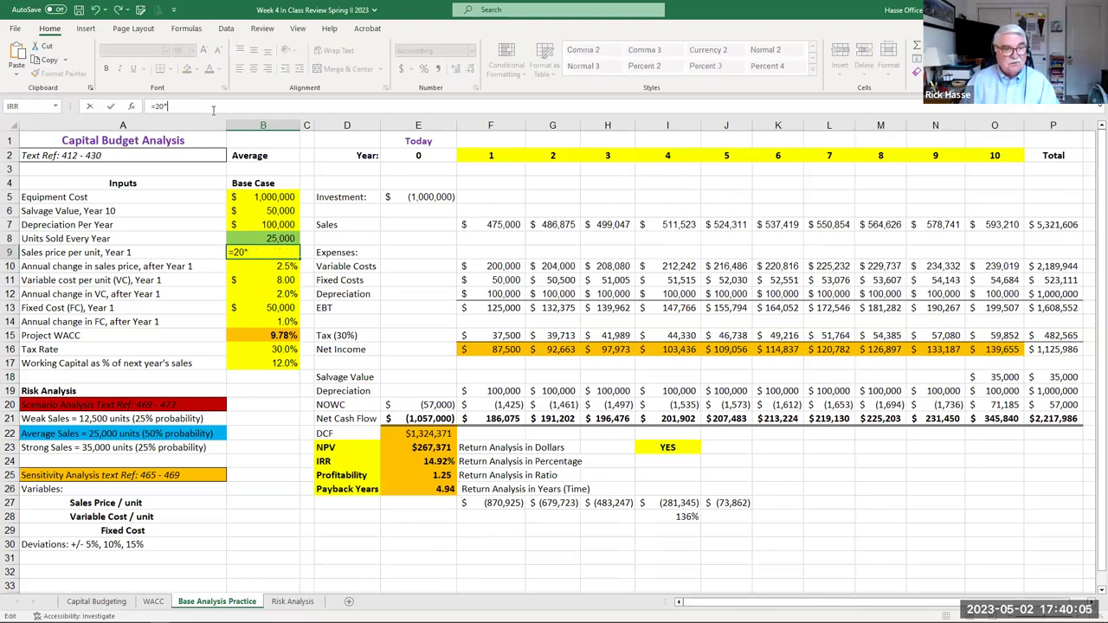
text(1.)
text(05)
key(Return)
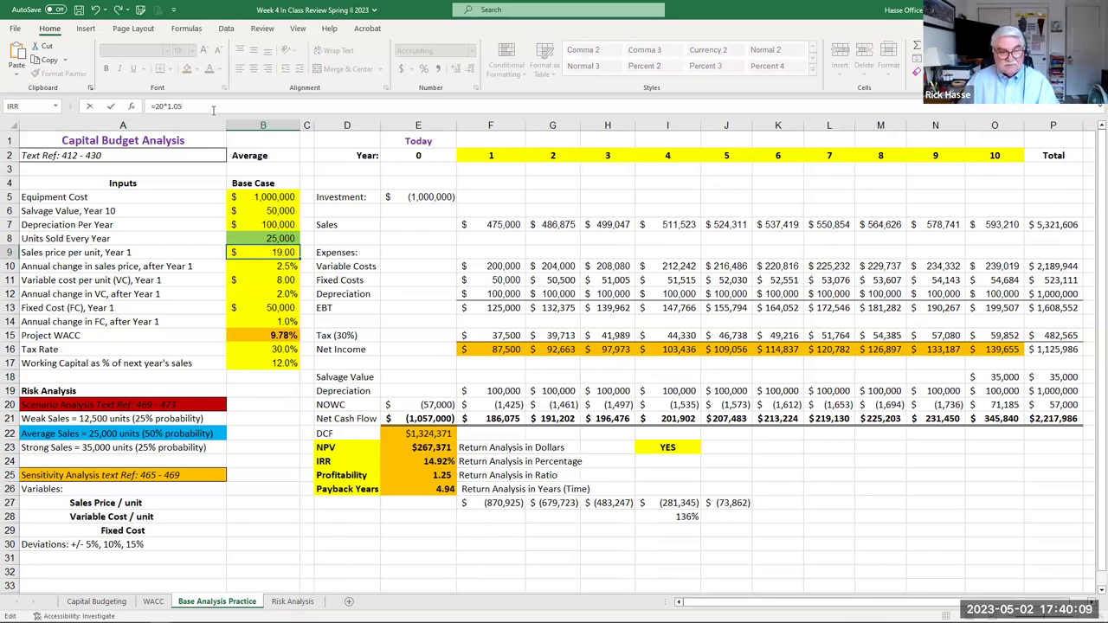
click(418, 447)
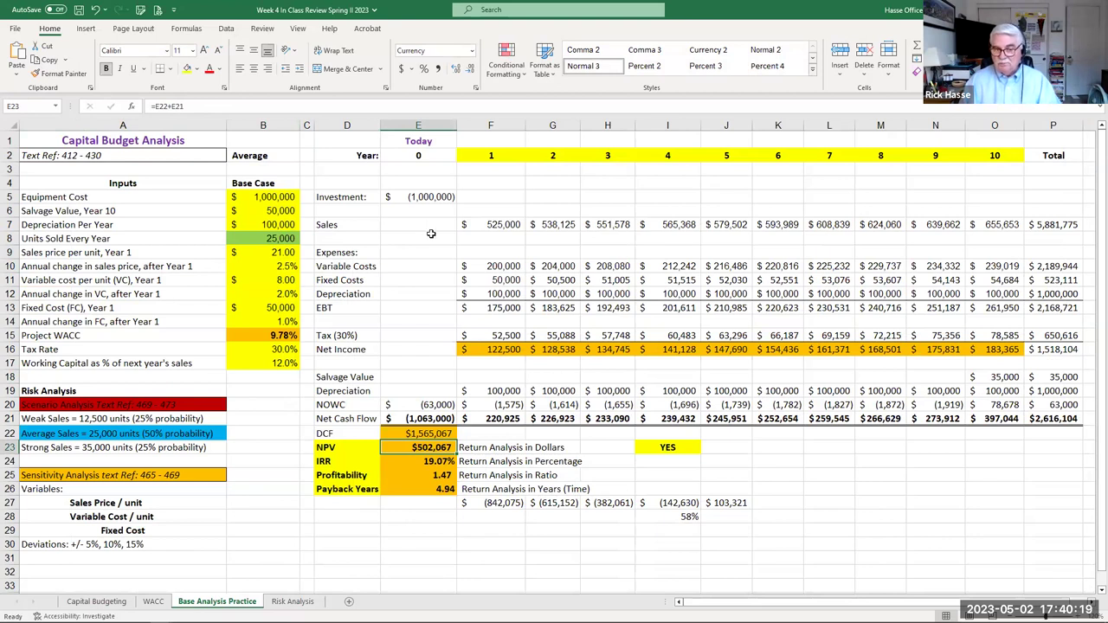
click(441, 404)
drag(442, 404, 746, 406)
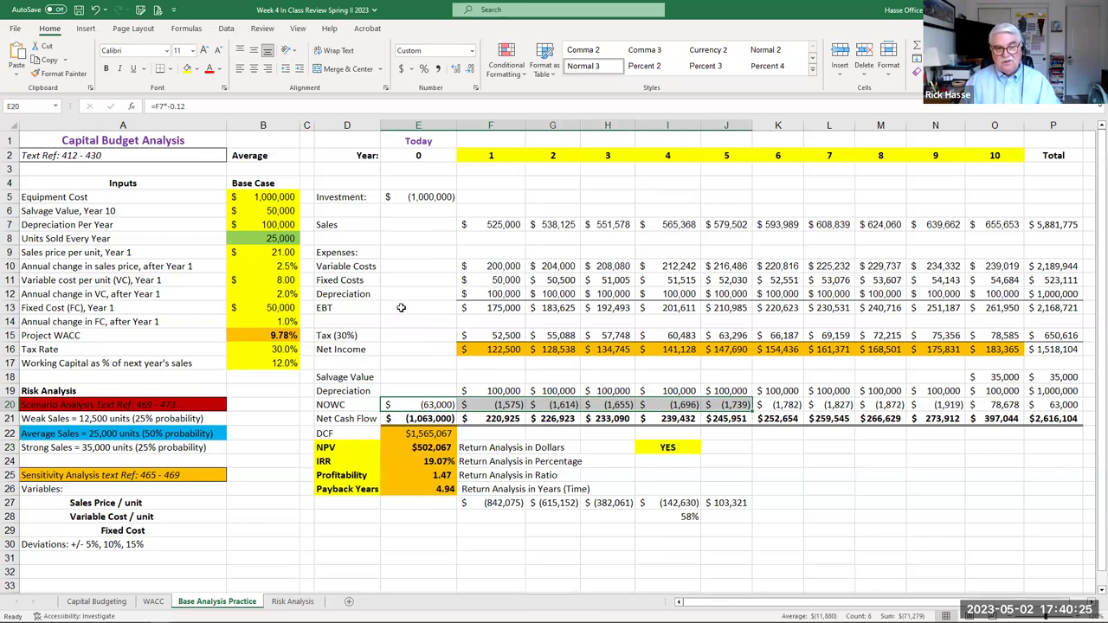
click(401, 307)
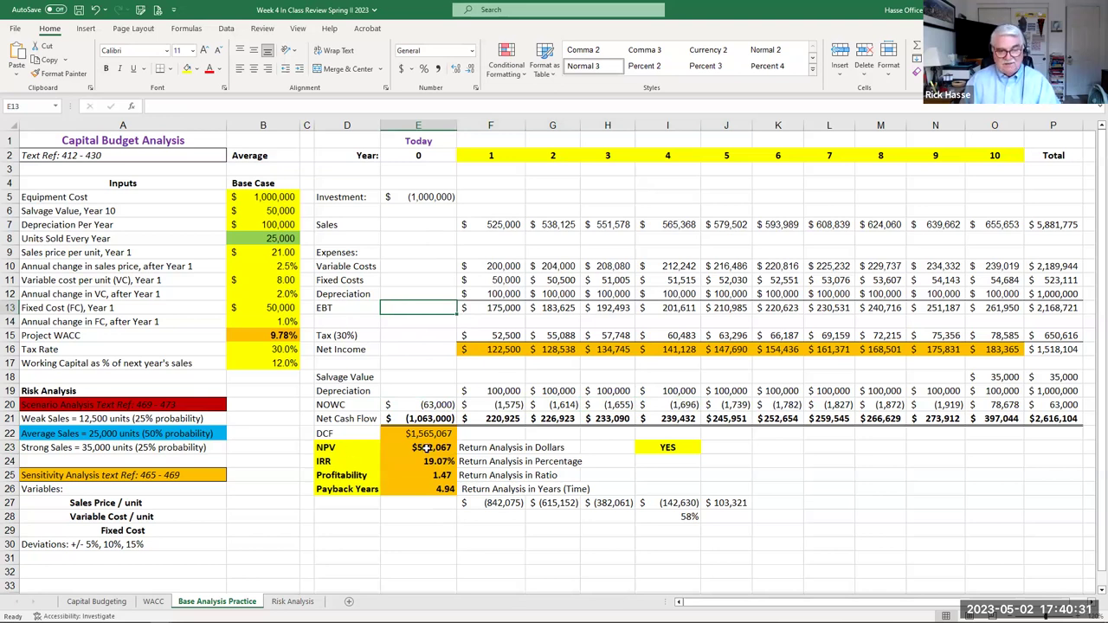
Record 502,067 as the 5% SP/Unit NPV in B18 on Risk Analysis
click(292, 601)
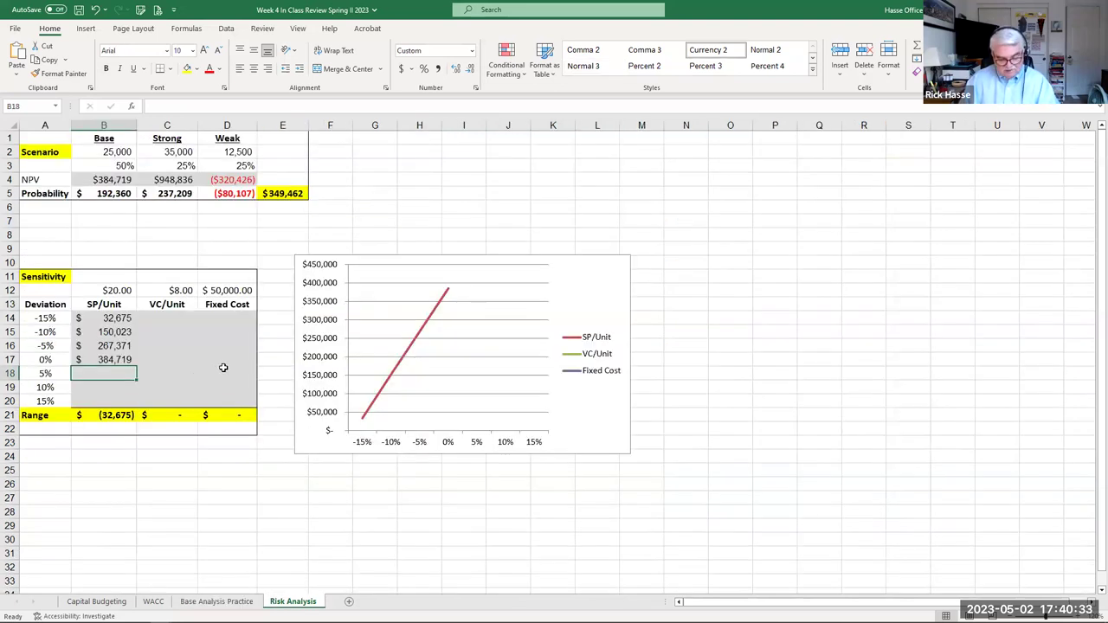
text(502067)
key(Return)
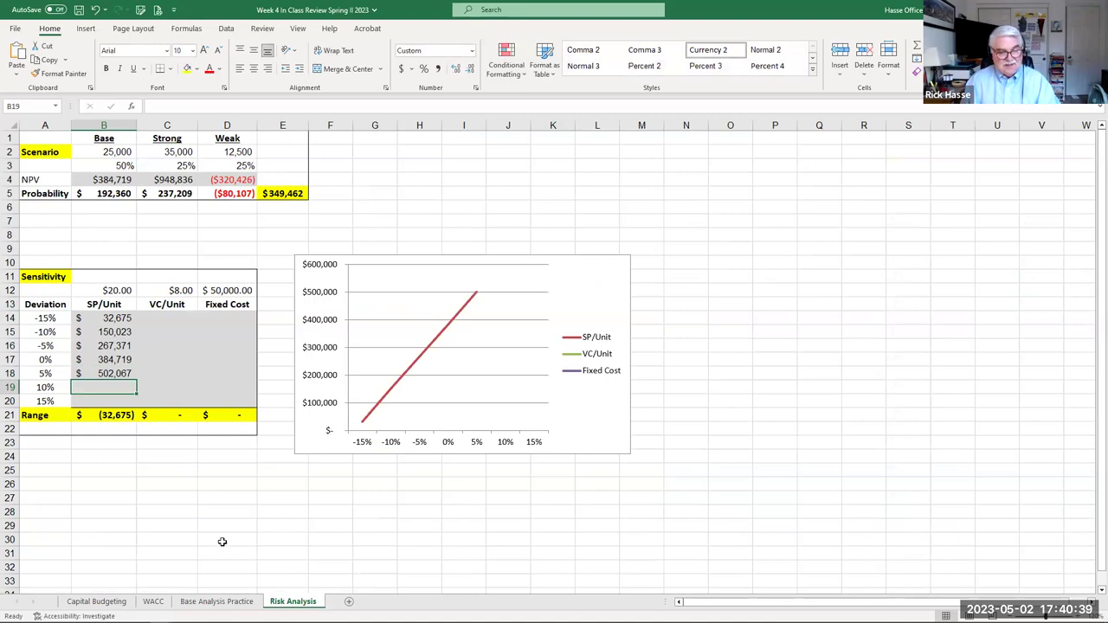
click(216, 600)
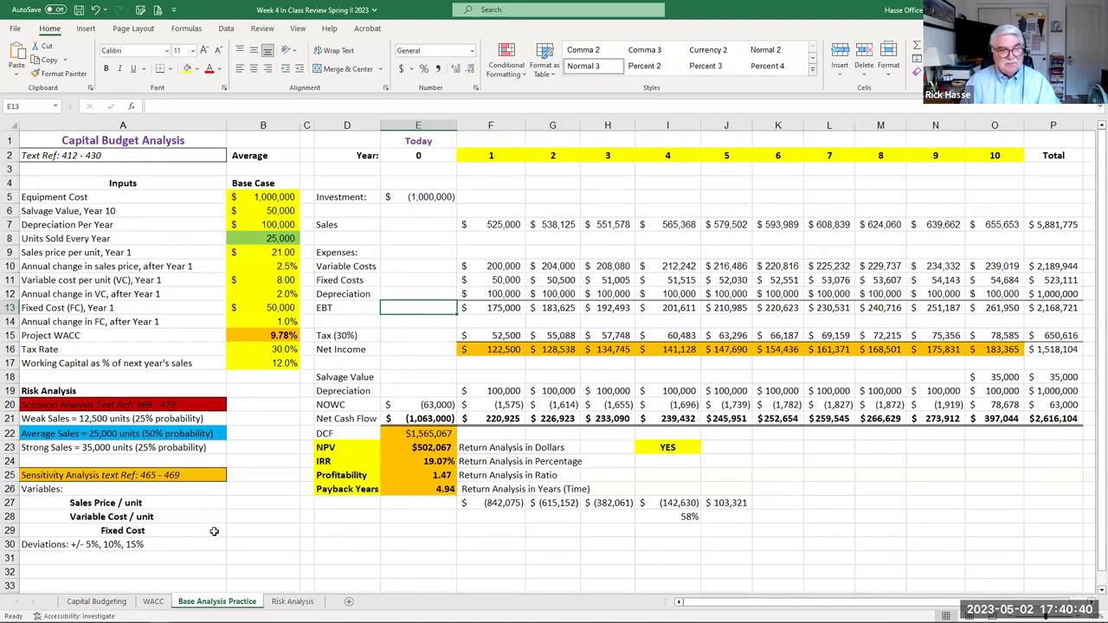
Change the sales price in B9 to =20*1.10, giving $22.00
click(269, 252)
click(213, 105)
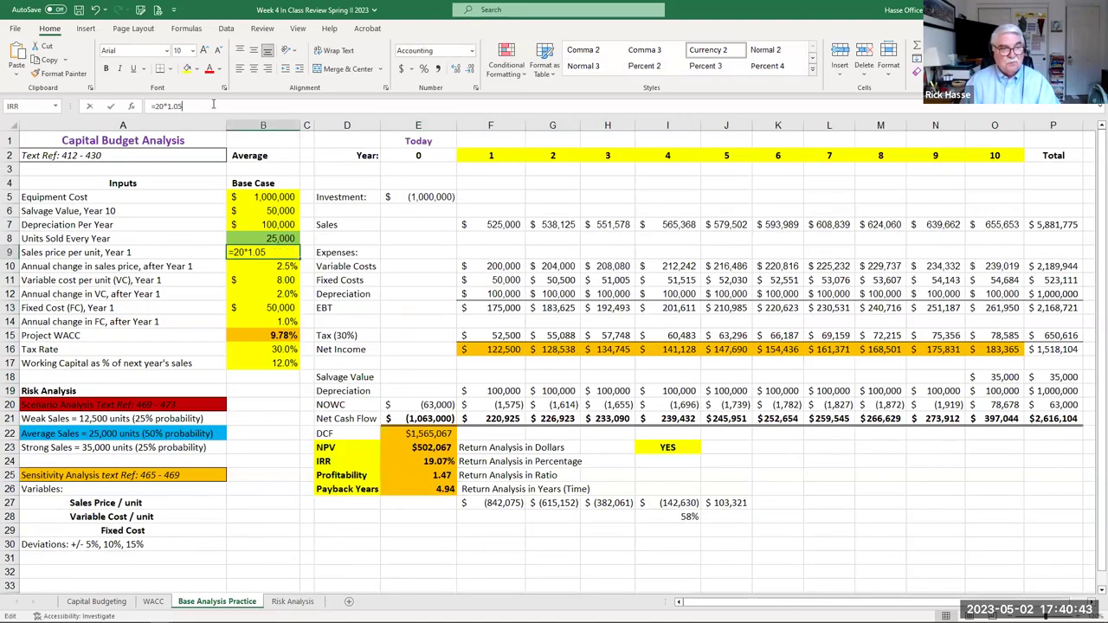
key(BackSpace)
key(BackSpace)
text(10)
key(Return)
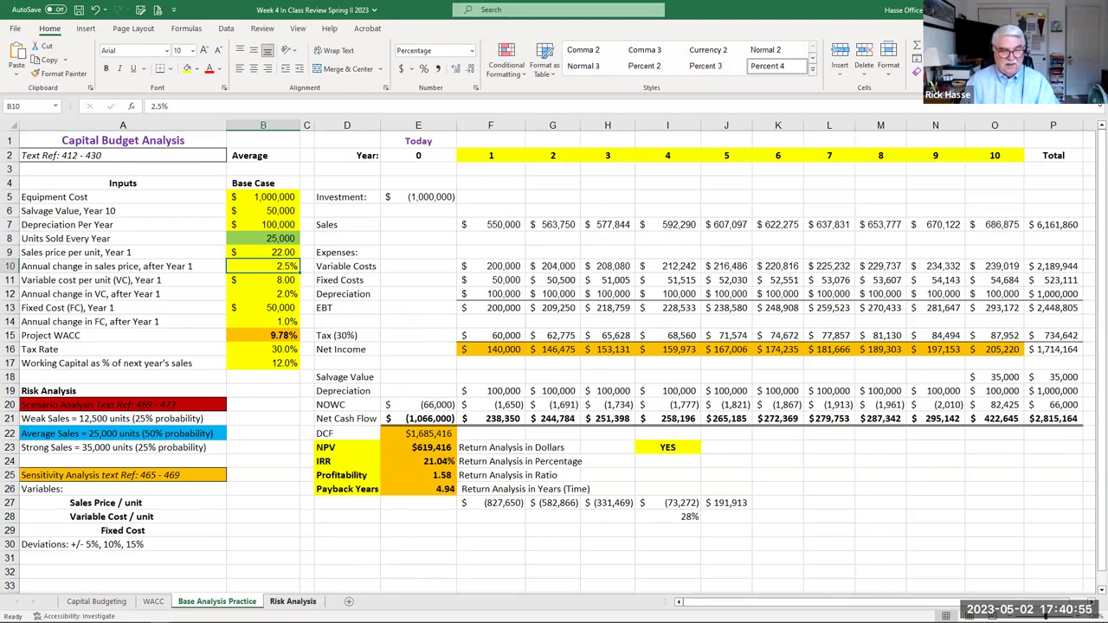
Enter the 10% SP/Unit NPV in B19, correcting the mistyped value to 619,416
click(305, 603)
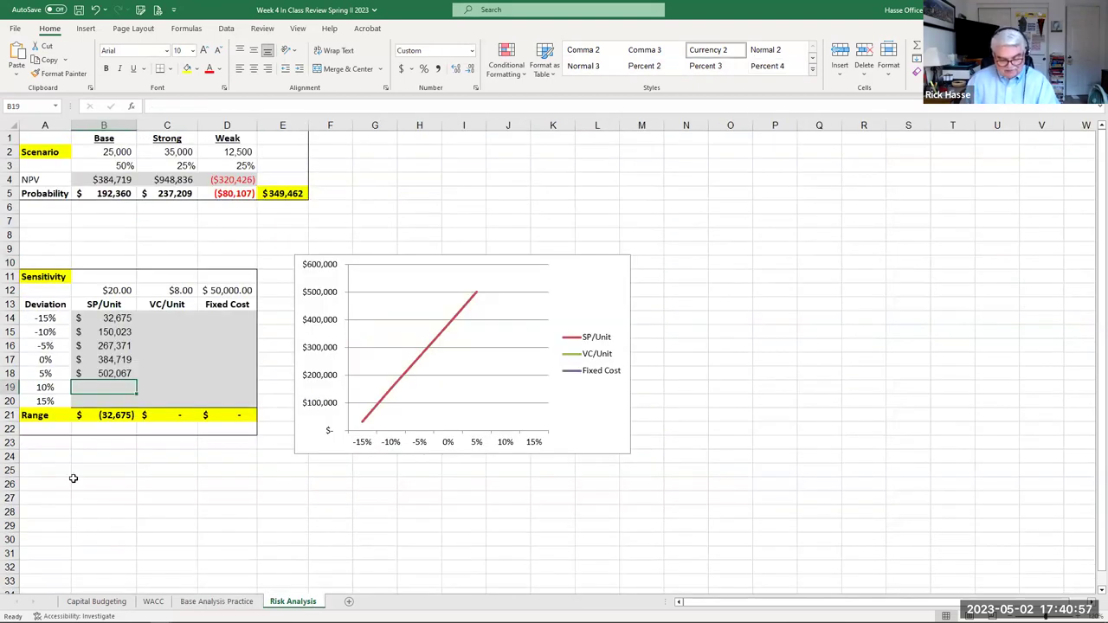
text(529)
text(614)
key(BackSpace)
key(BackSpace)
key(BackSpace)
key(BackSpace)
key(BackSpace)
text(19614)
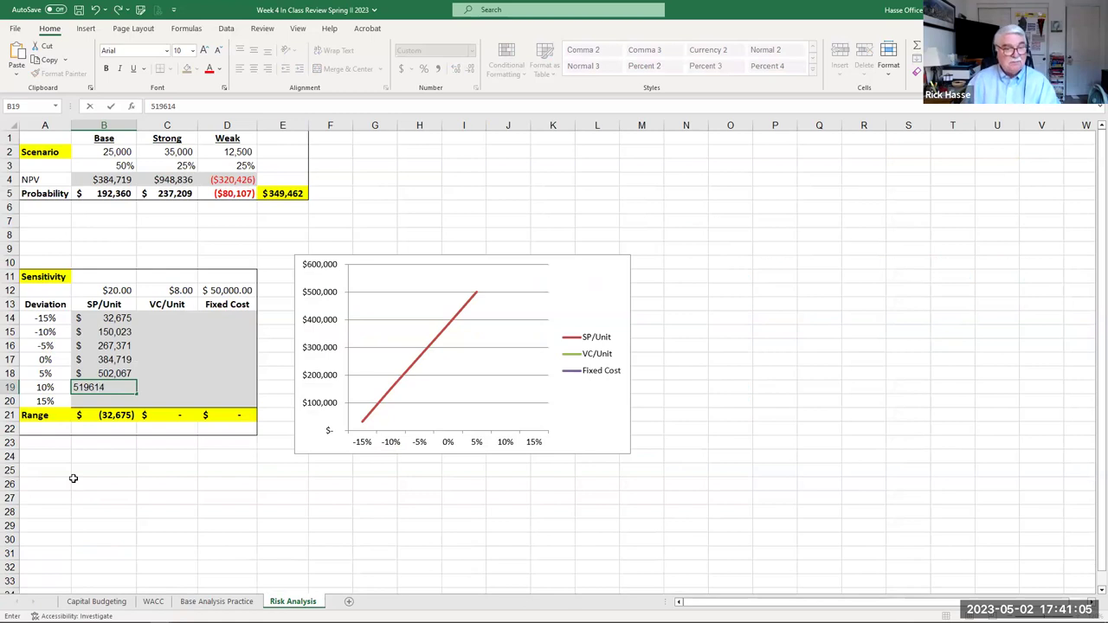
key(Return)
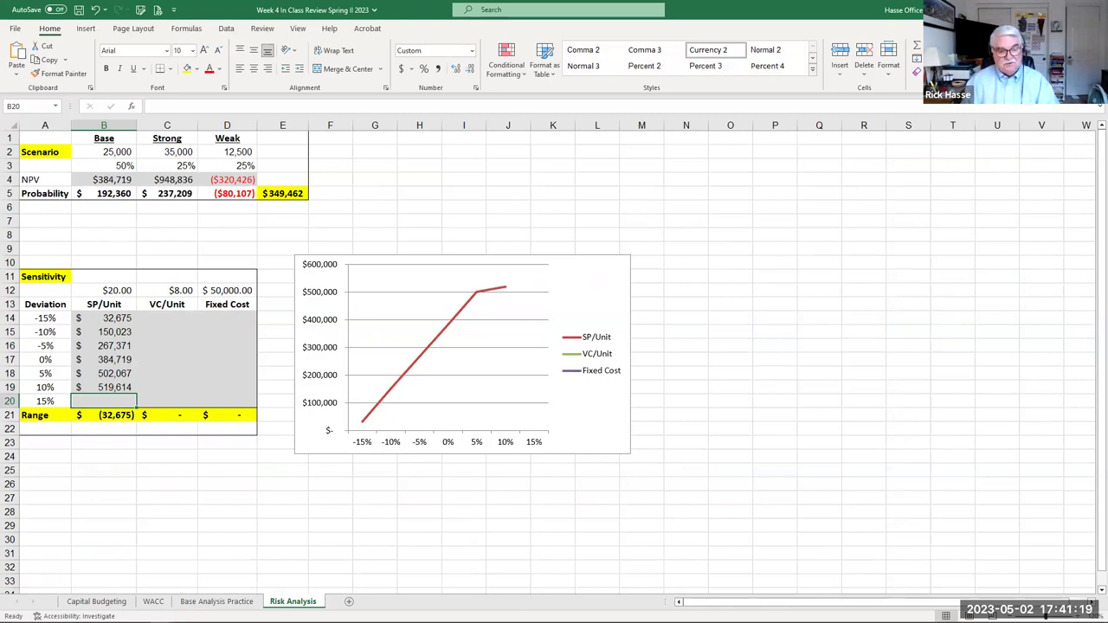
click(208, 600)
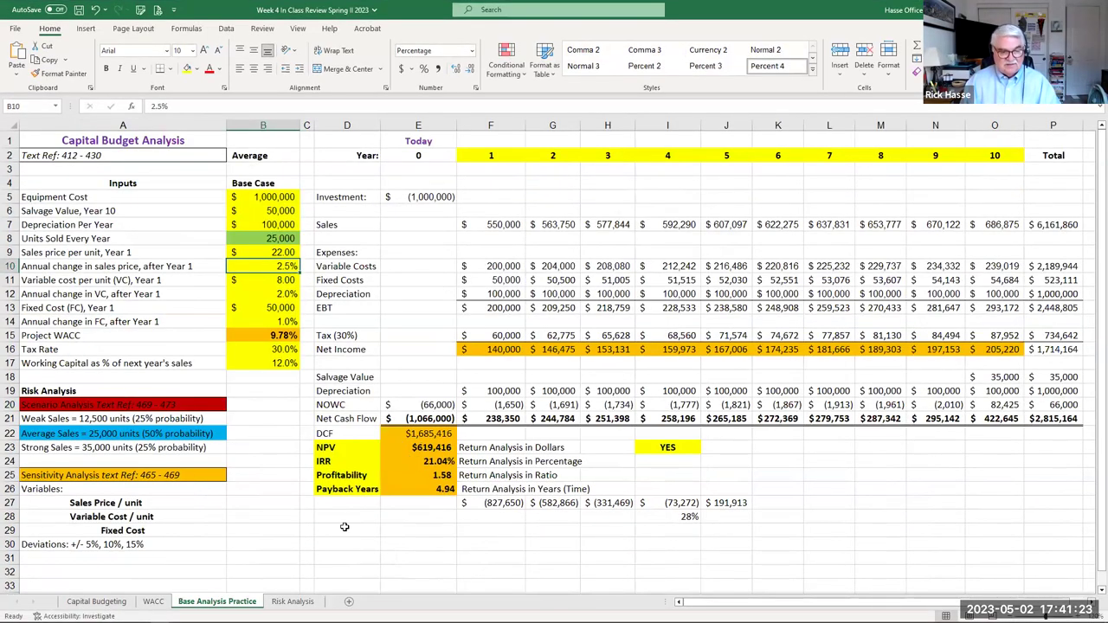
click(292, 601)
click(106, 389)
text(61)
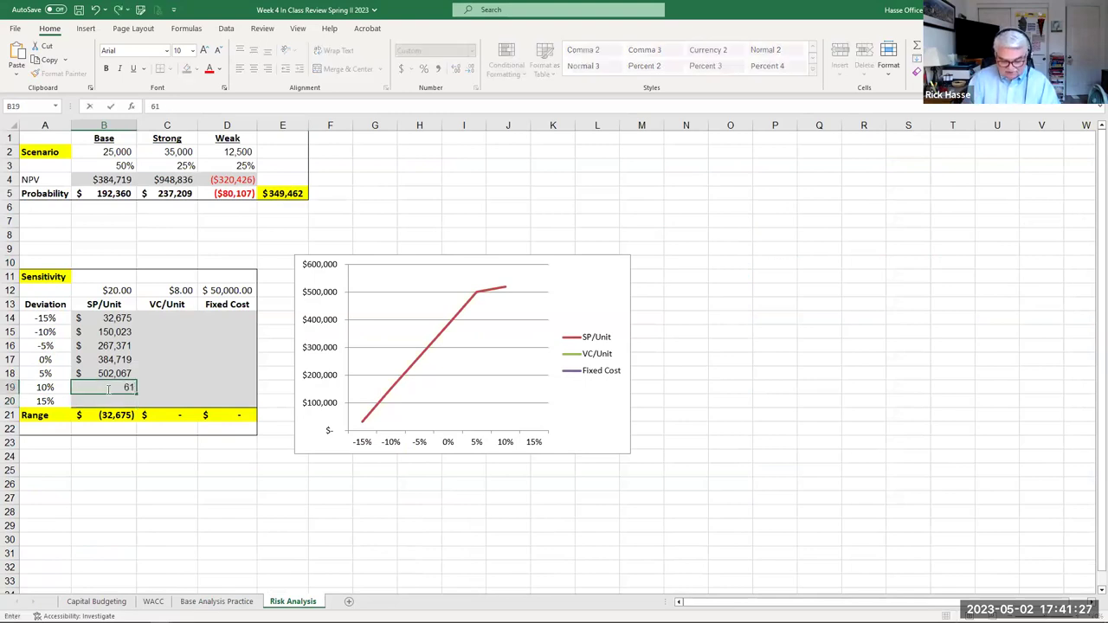
text(9416)
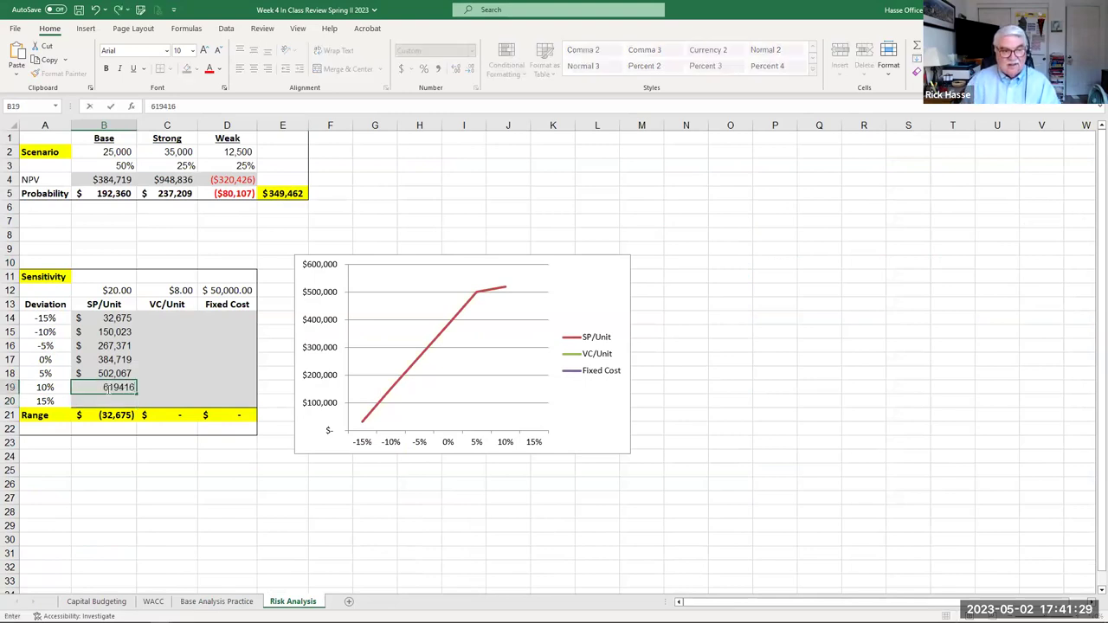
key(Return)
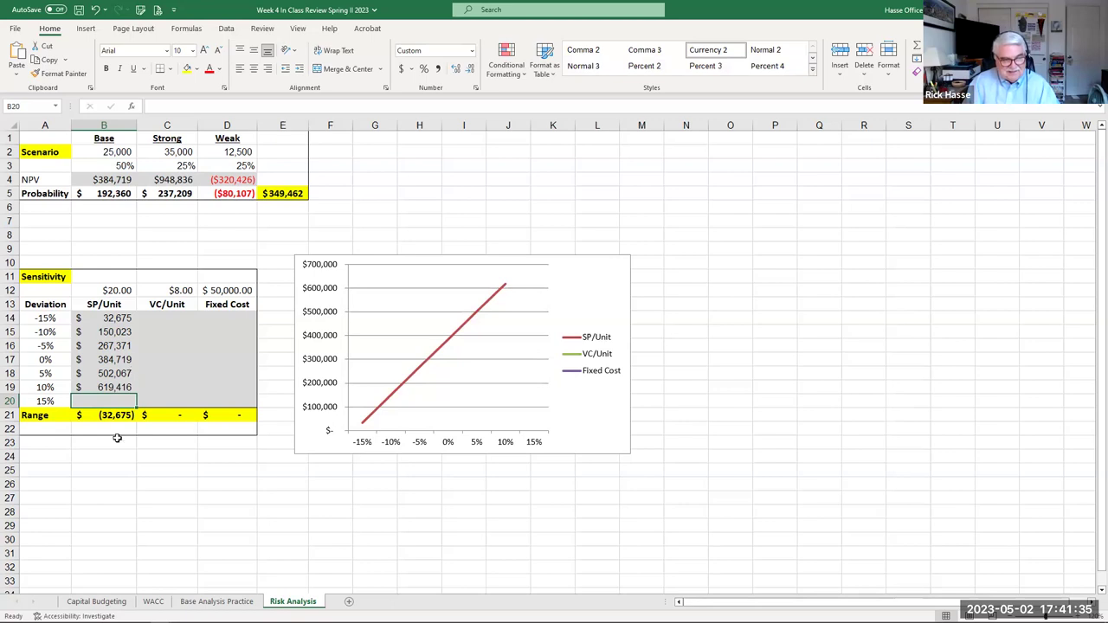
Raise the sales price per unit in B9 by 15% to =20*1.15
click(222, 604)
click(270, 251)
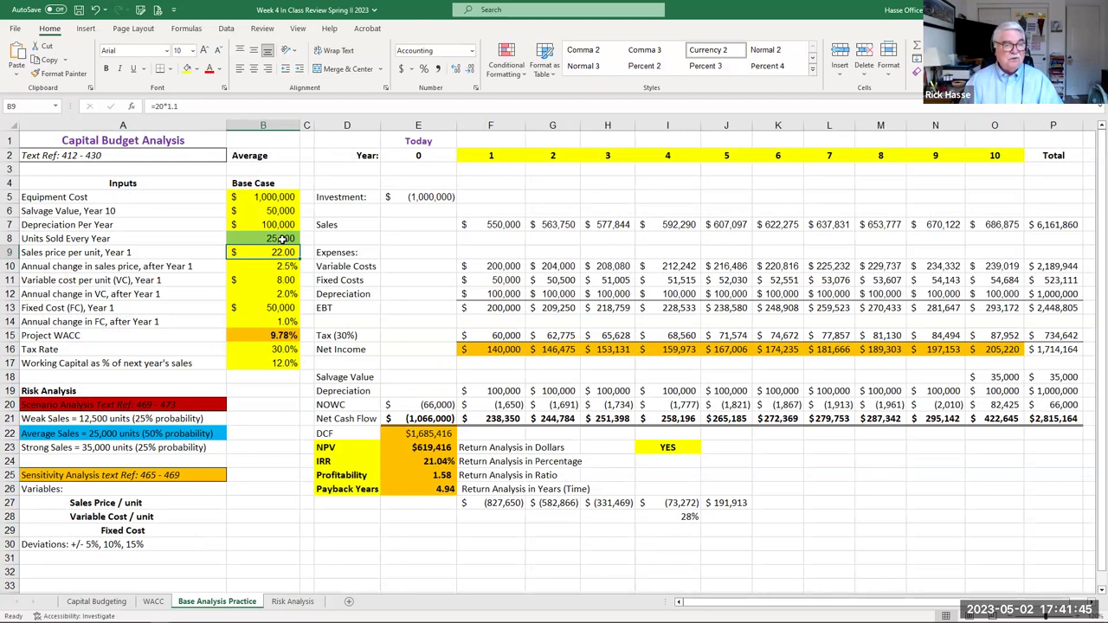
click(186, 105)
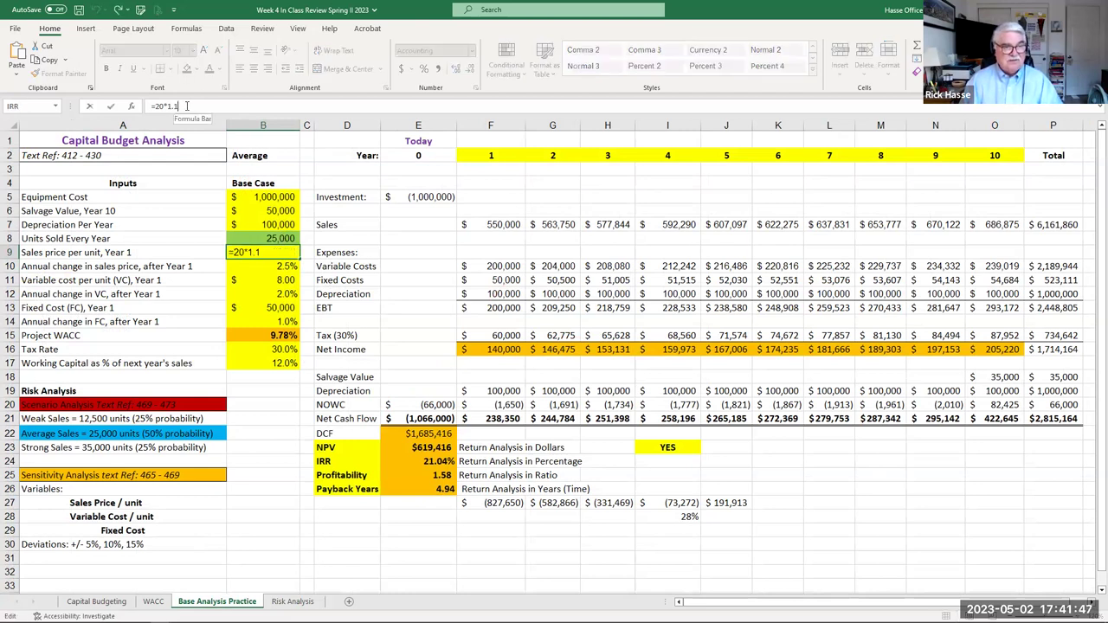
text(5)
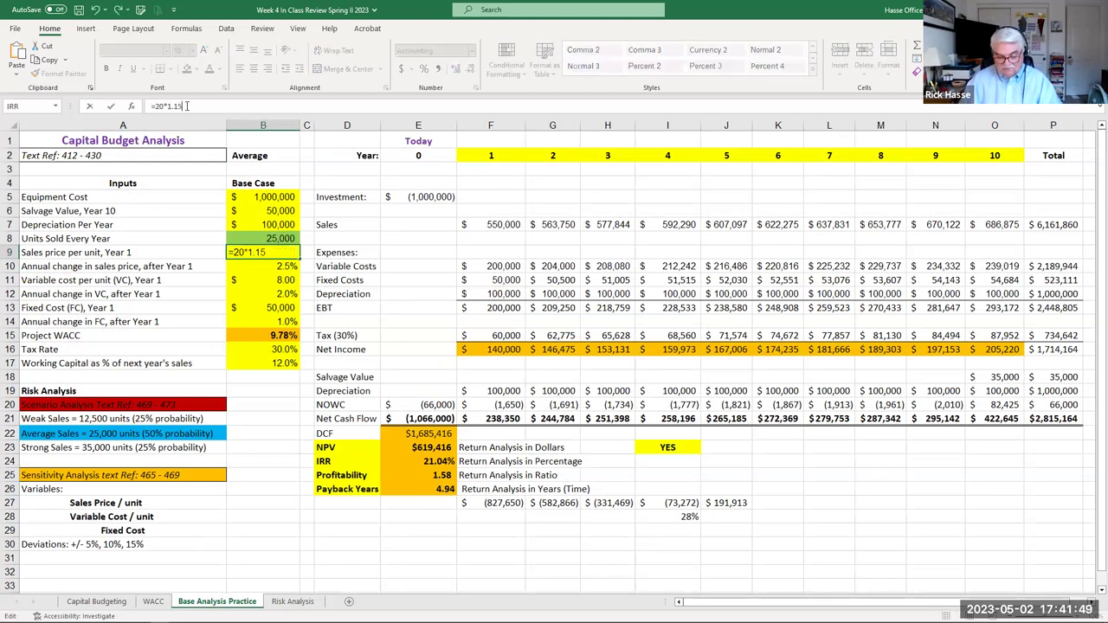
key(Return)
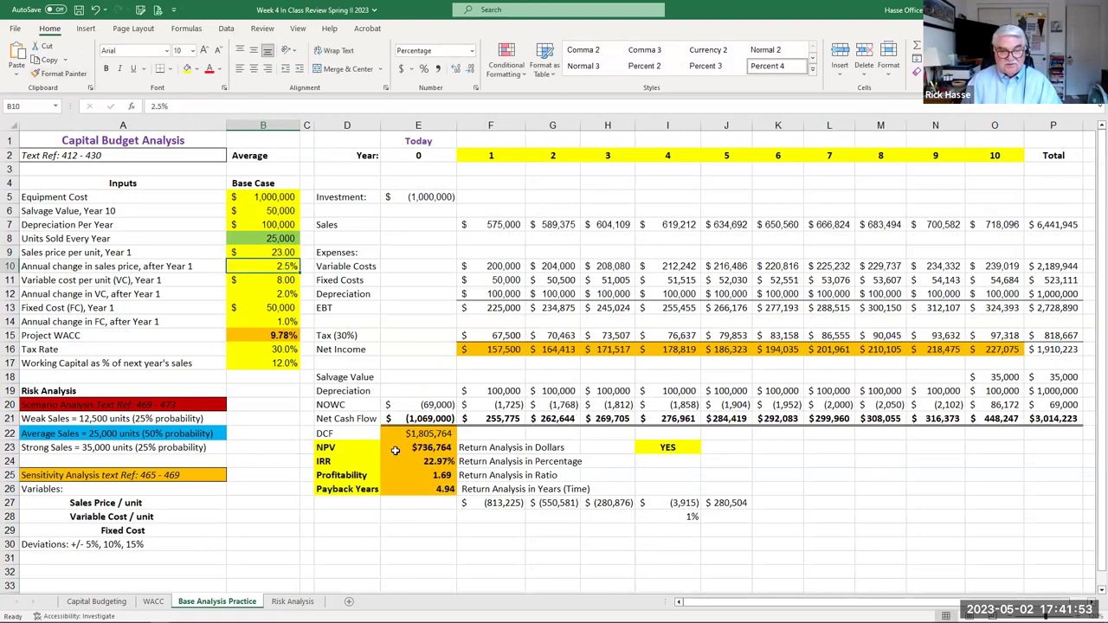
Record $736,764 as the 15% SP/Unit NPV in B20 on Risk Analysis
click(293, 601)
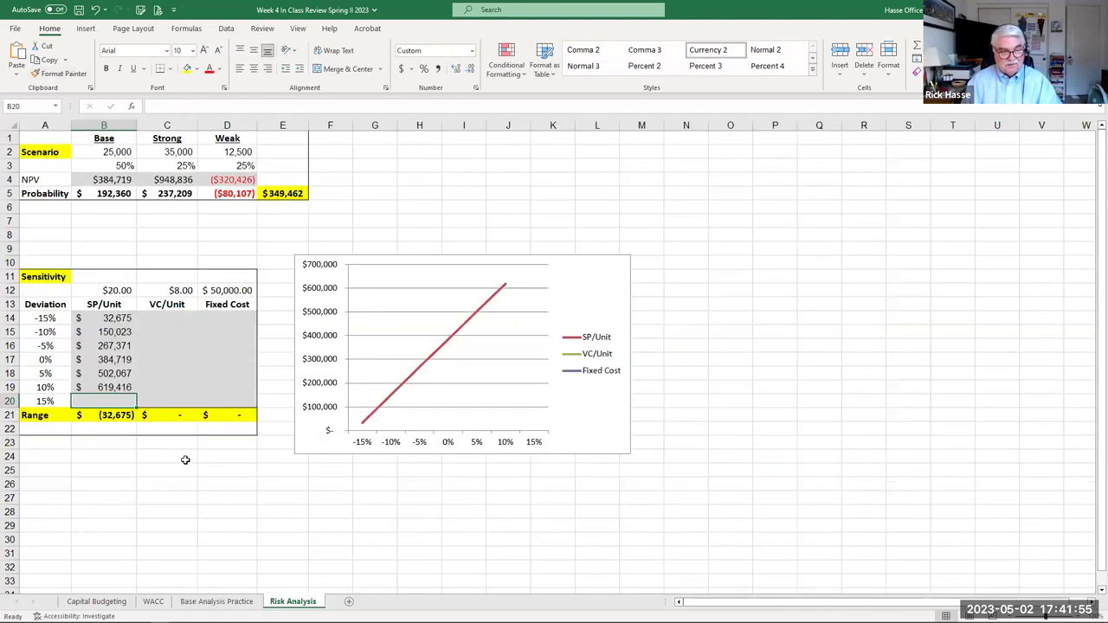
text(736)
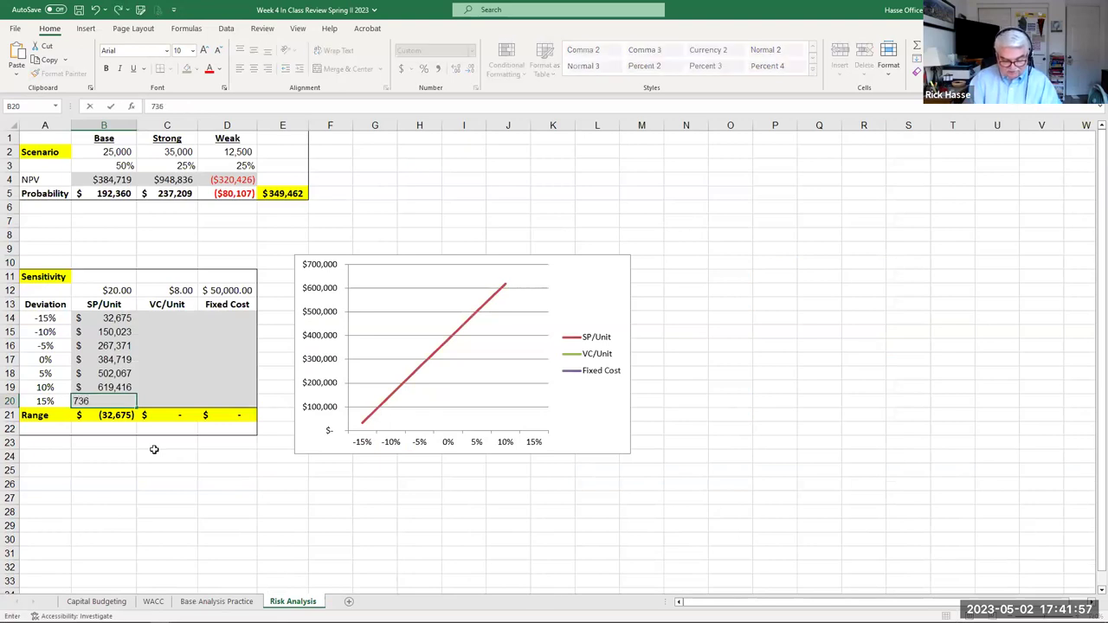
text(,764)
key(Return)
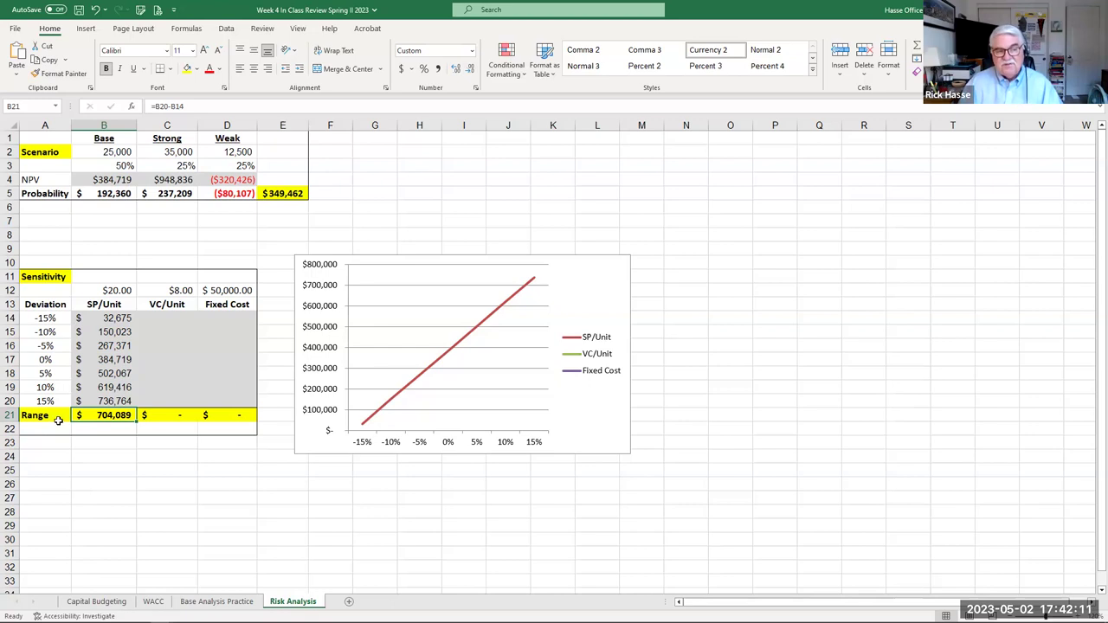
Review the SP/Unit NPVs in B14:B20 and the Range formula in B21
click(102, 152)
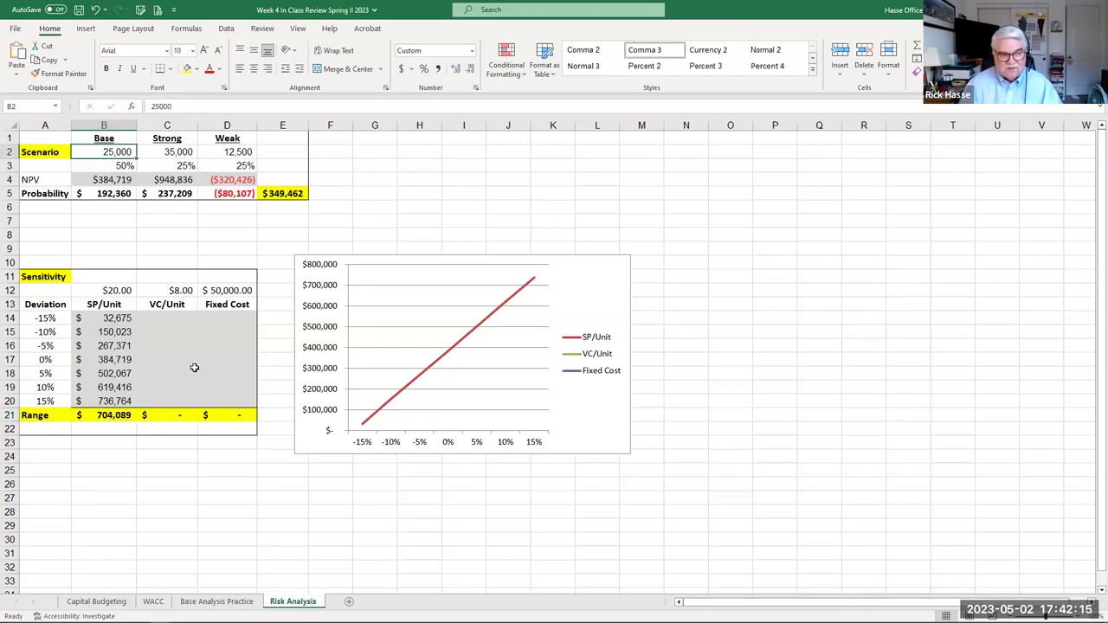
click(116, 318)
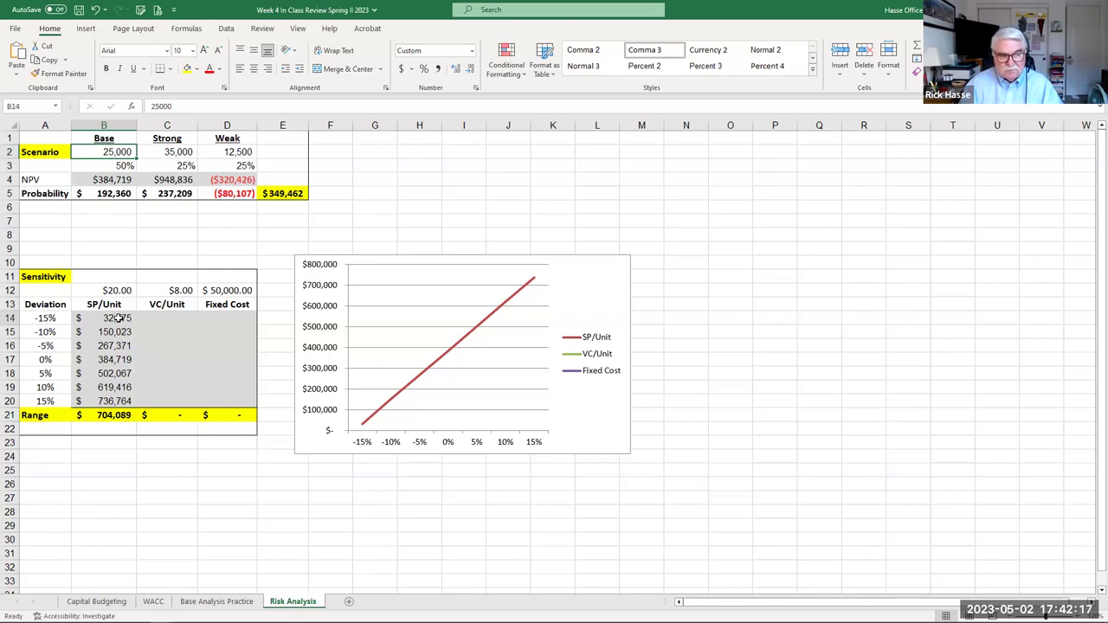
click(117, 419)
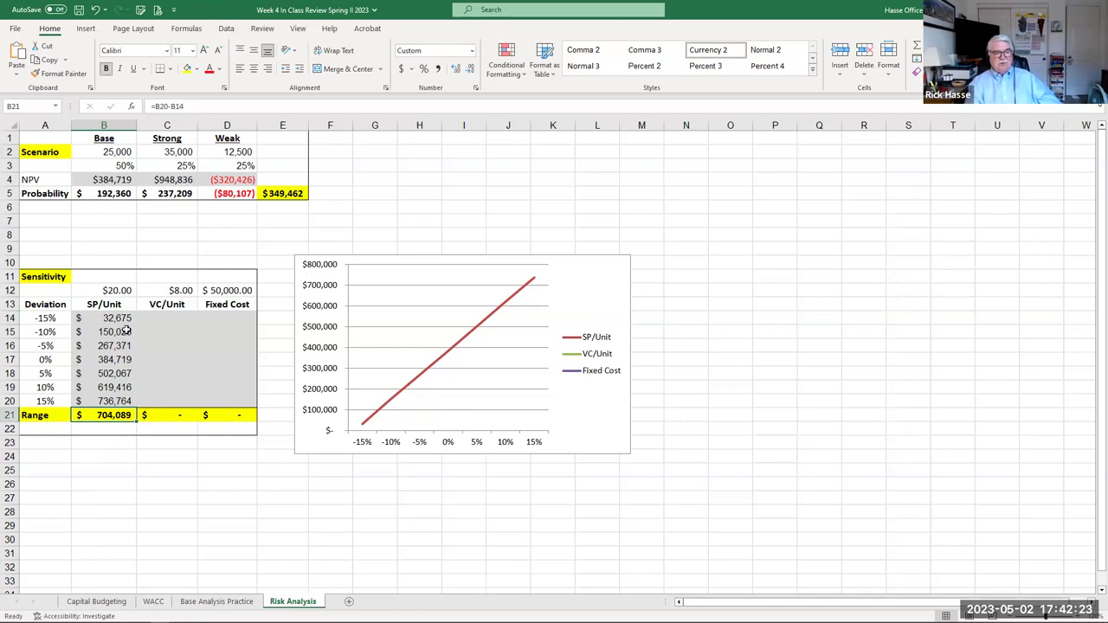
drag(120, 322, 130, 402)
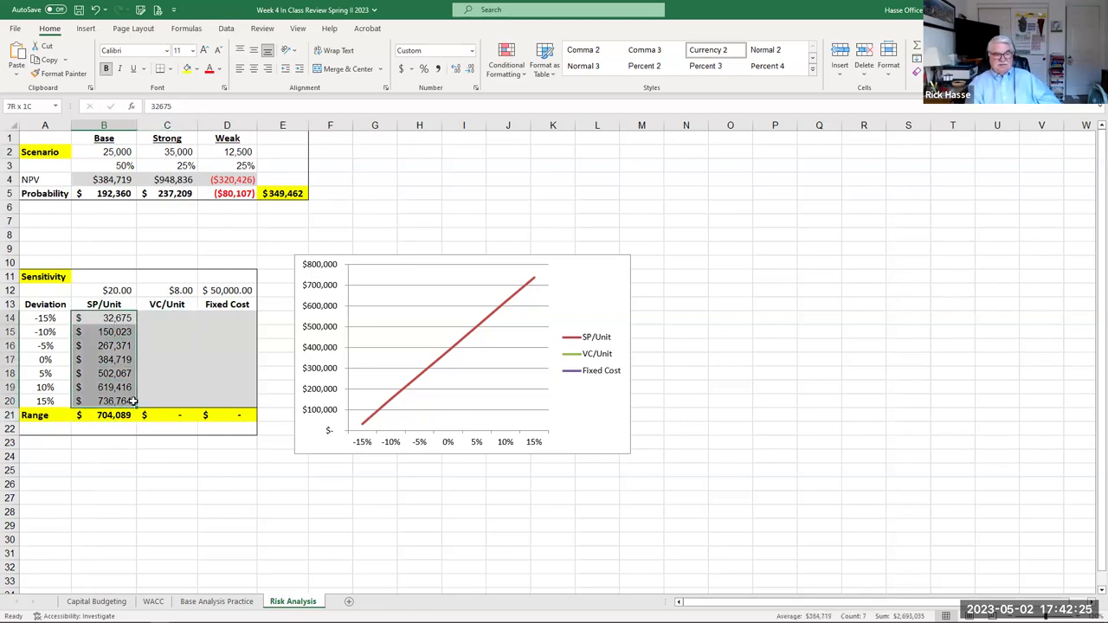
click(93, 387)
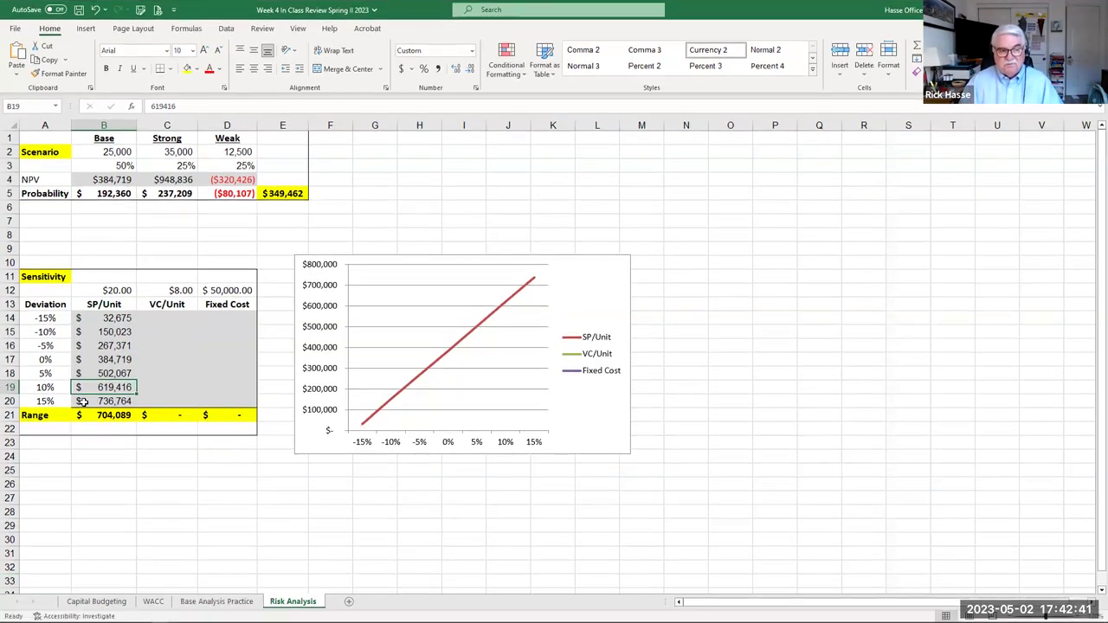
Restore the B9 sales price to =20 and go back to Risk Analysis
click(229, 602)
click(270, 252)
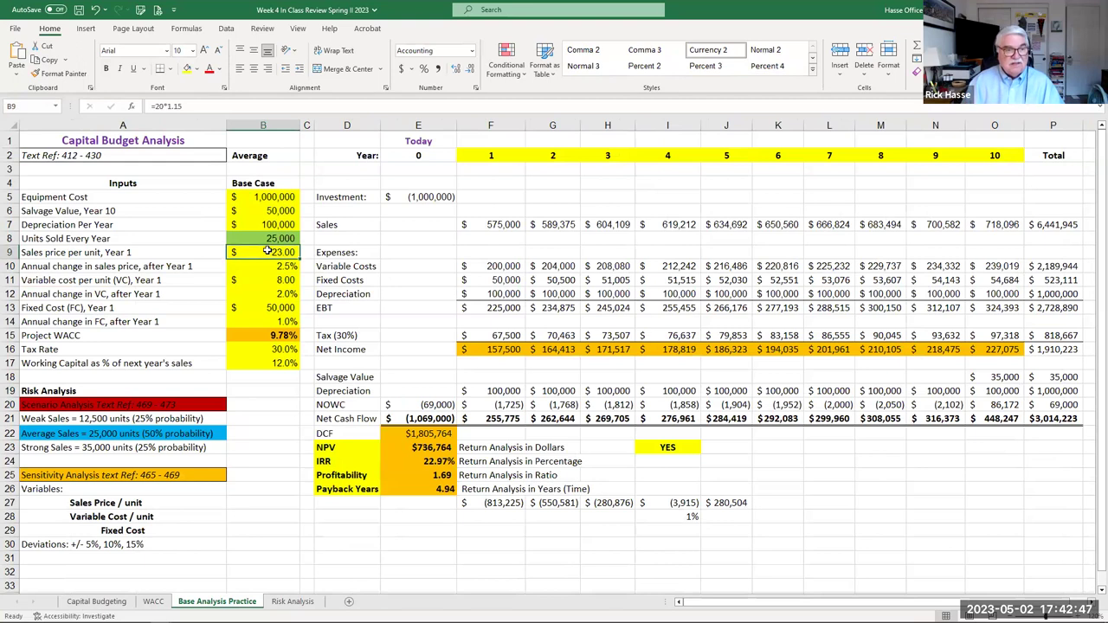
click(192, 109)
key(BackSpace)
key(BackSpace)
key(BackSpace)
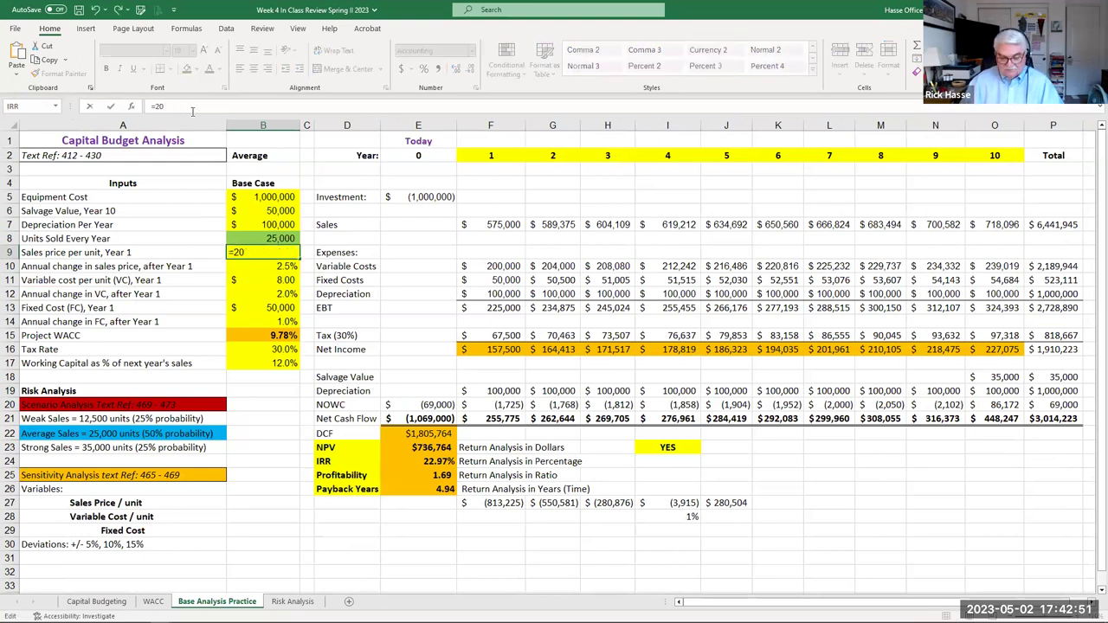
key(Return)
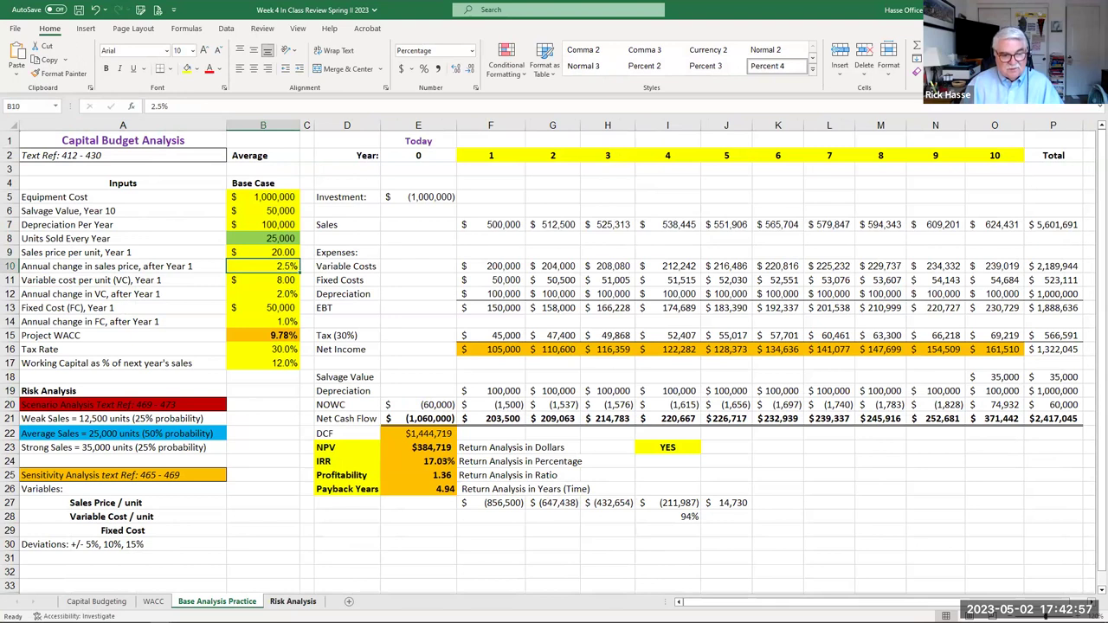
key(ctrl+Page_Down)
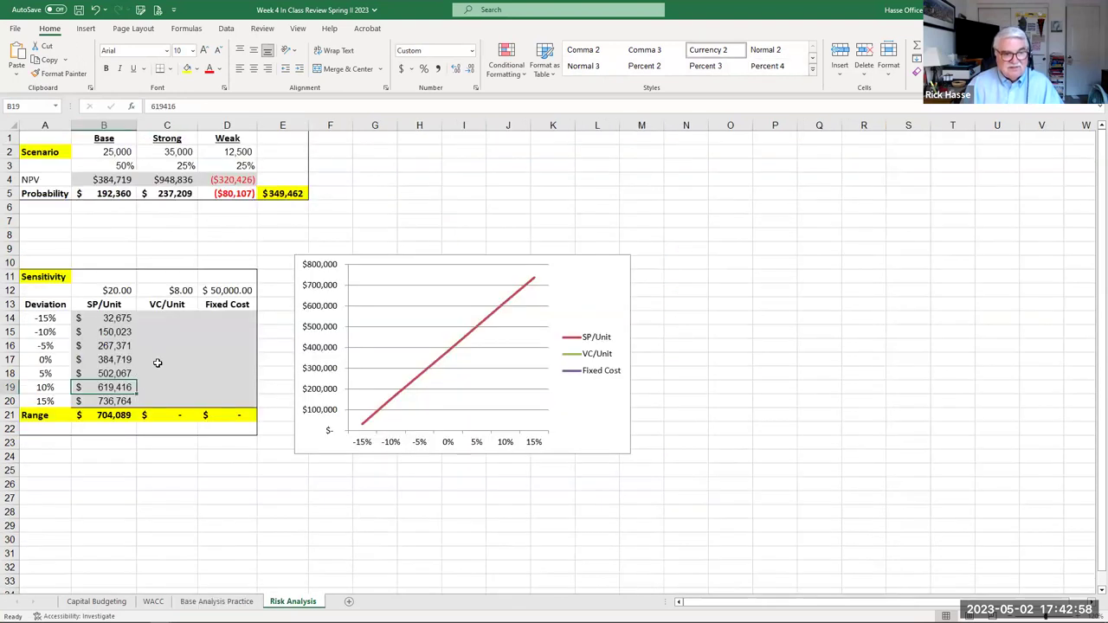
click(175, 289)
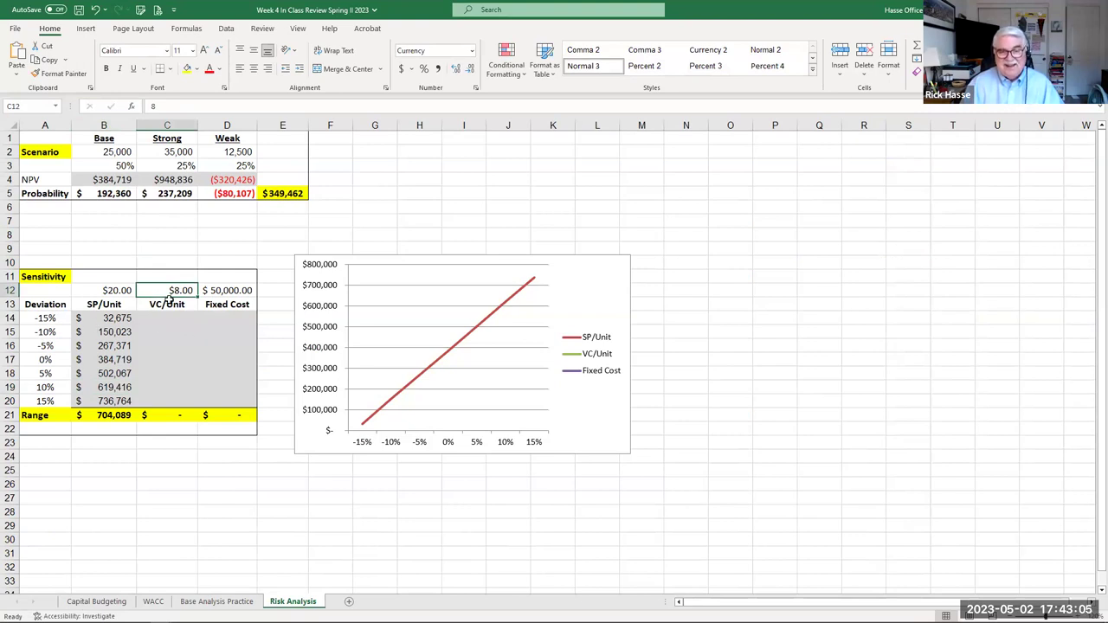
drag(45, 318, 54, 400)
click(245, 538)
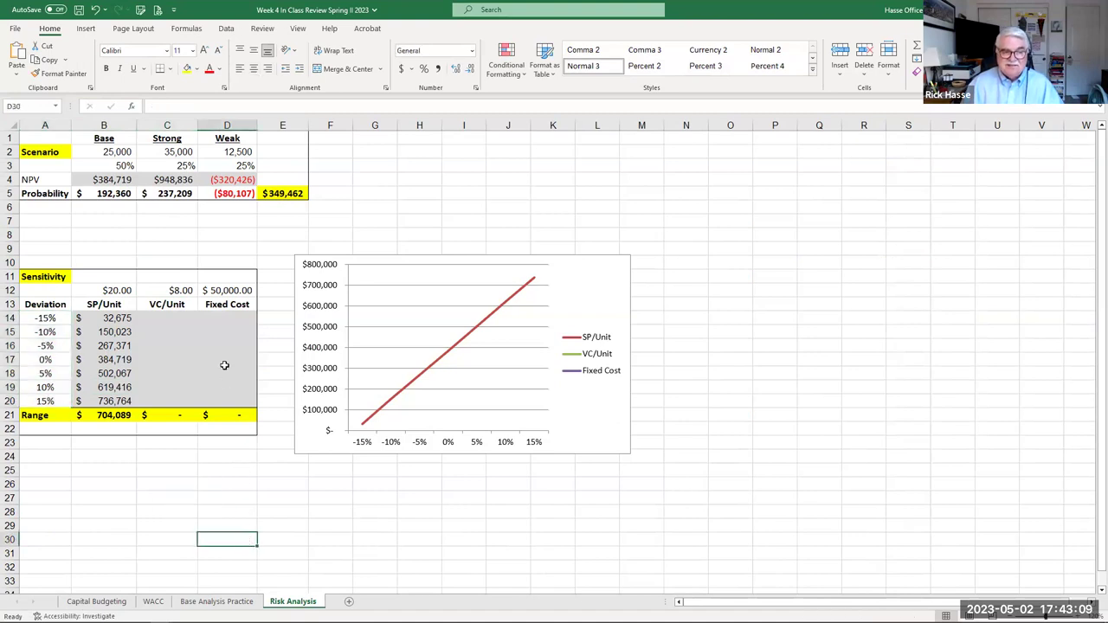
click(151, 316)
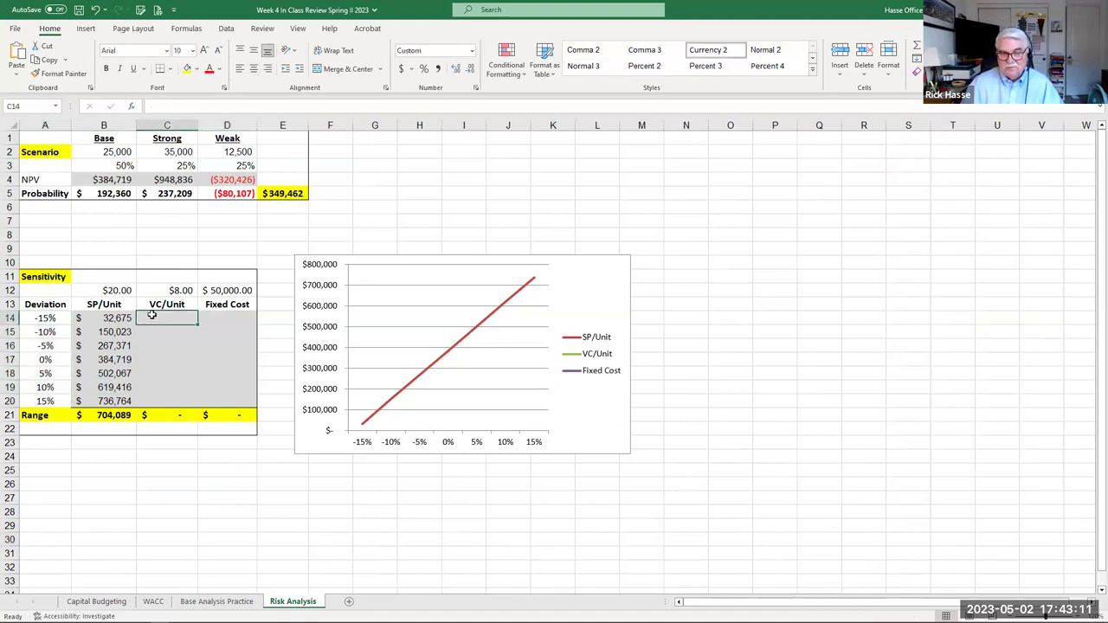
click(216, 601)
click(265, 281)
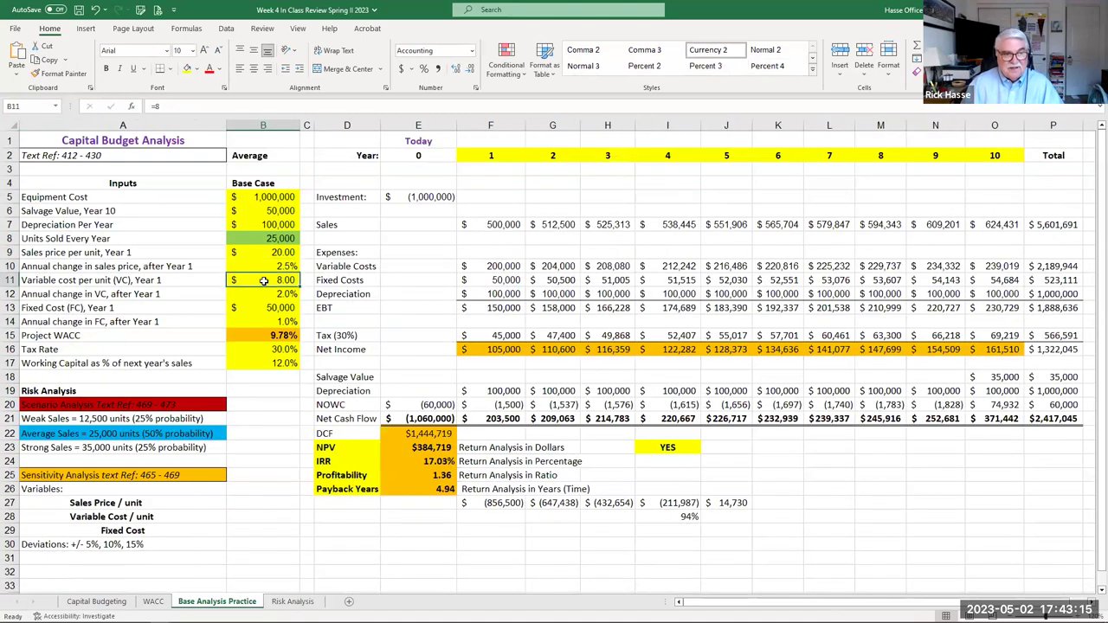
click(178, 111)
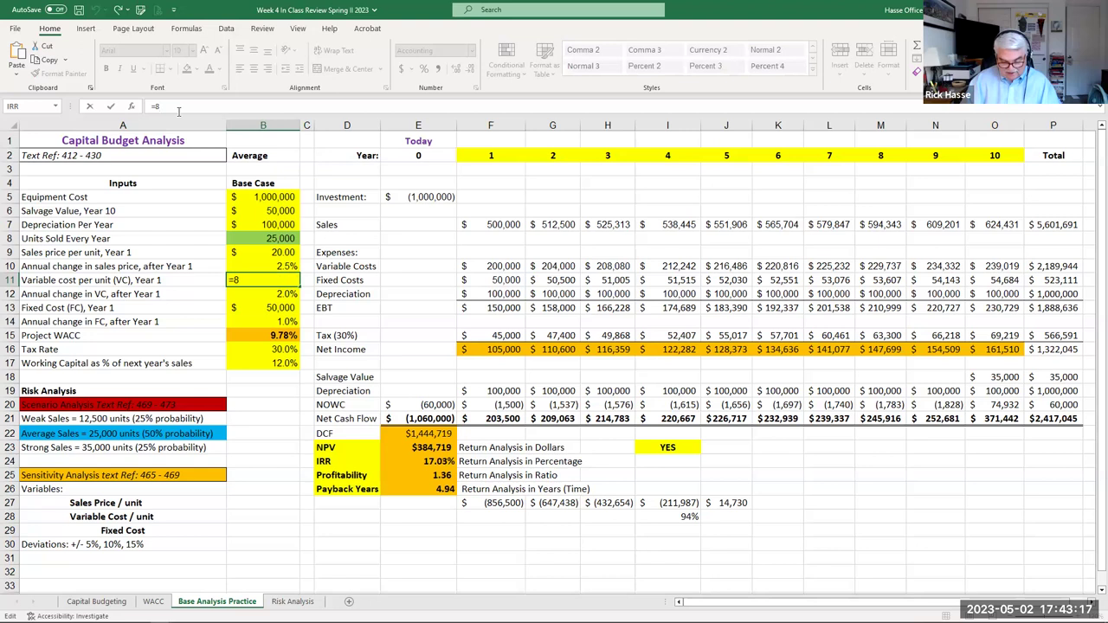
text(*)
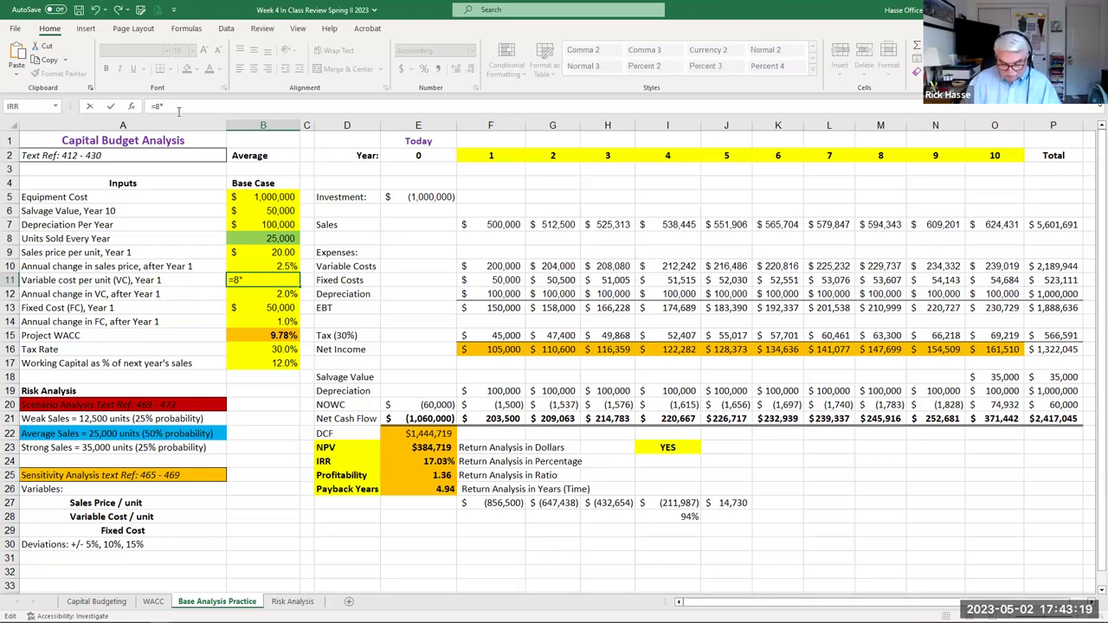
text(85)
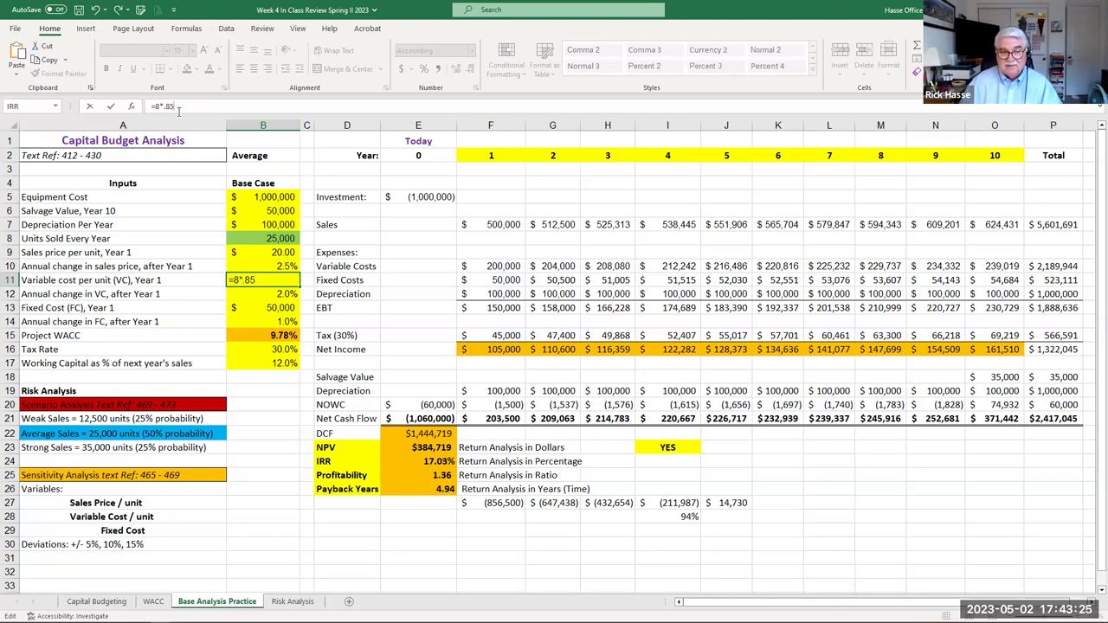
text(85)
key(Return)
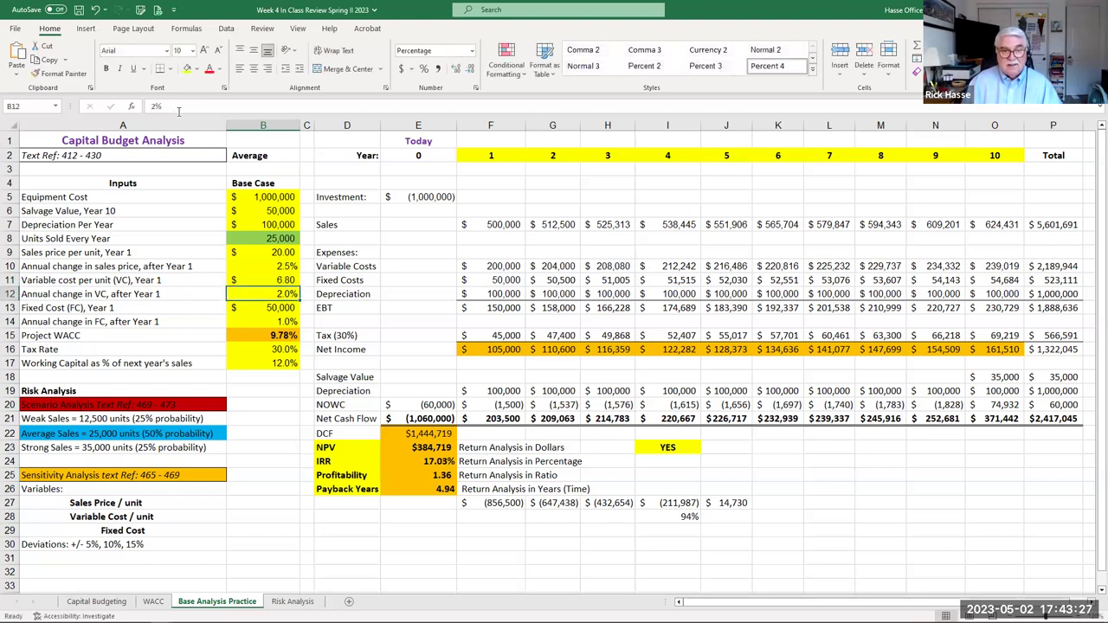
click(279, 282)
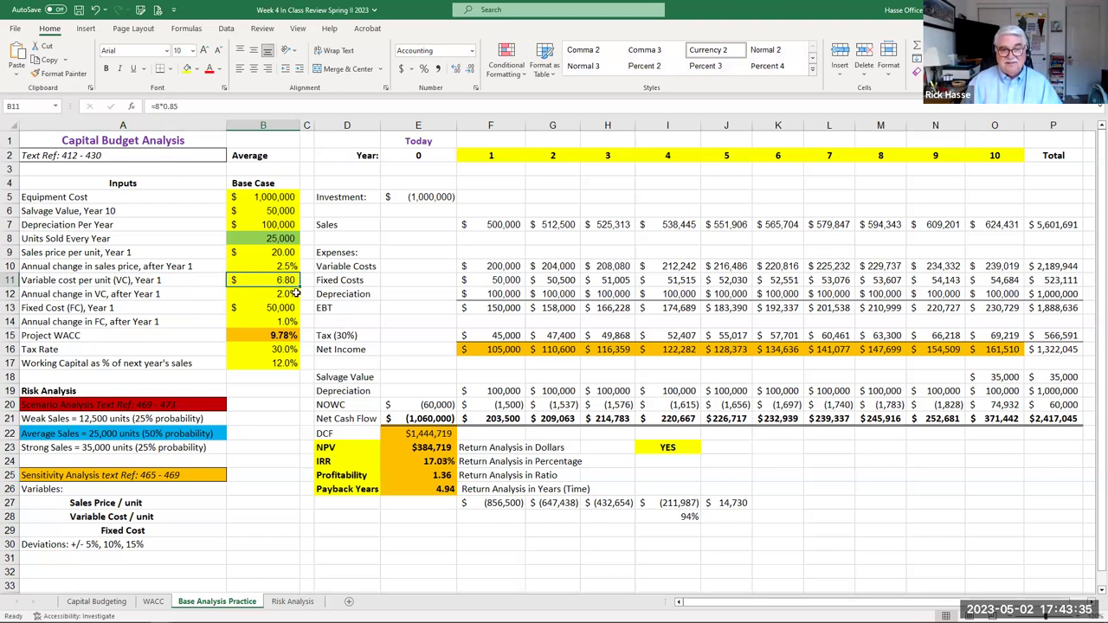
click(506, 268)
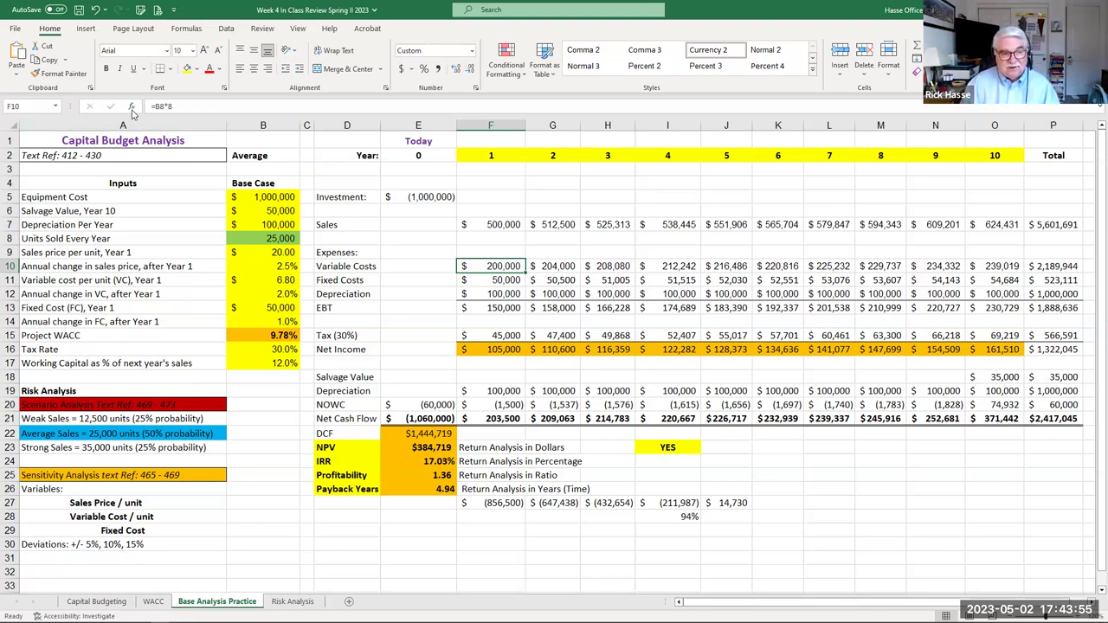
Replace the hard-coded 8 in the F10 Variable Costs formula with the VC per unit reference
click(274, 279)
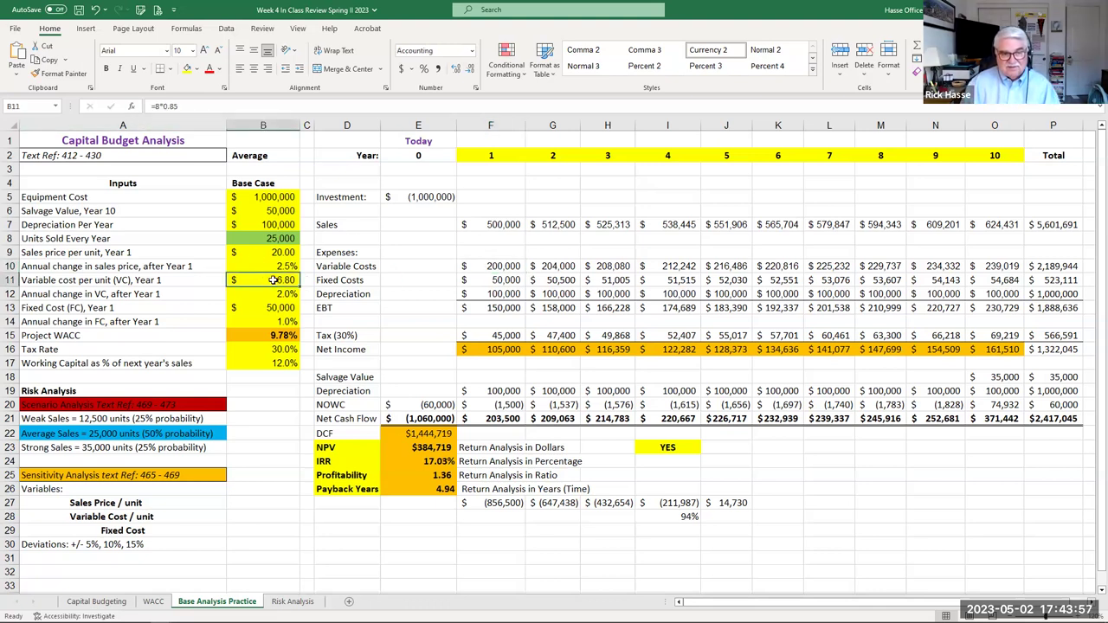
click(492, 265)
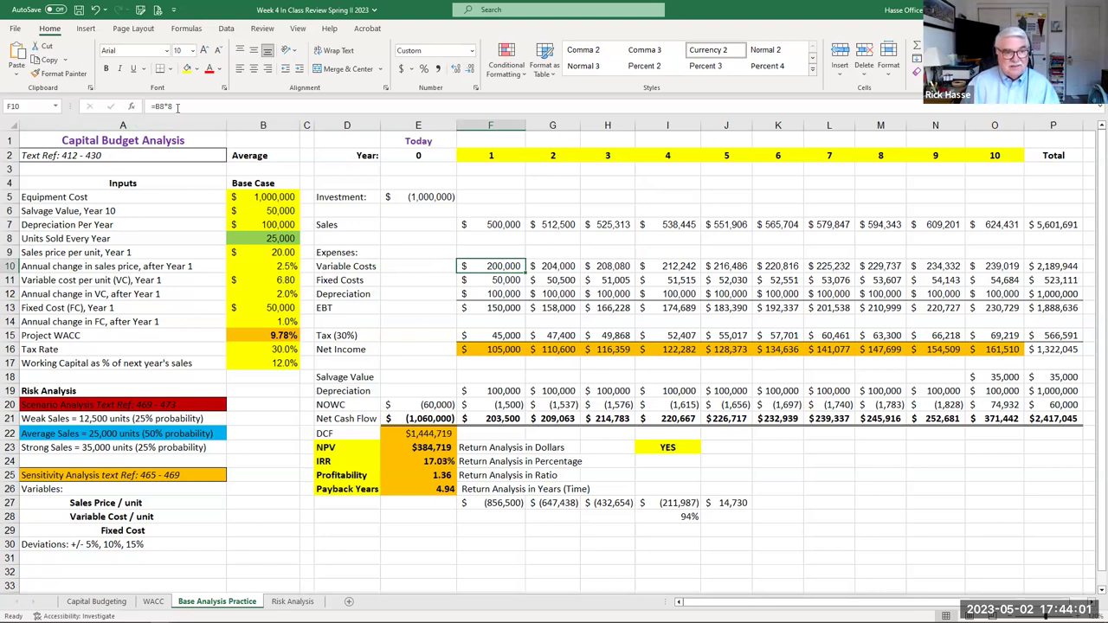
click(180, 107)
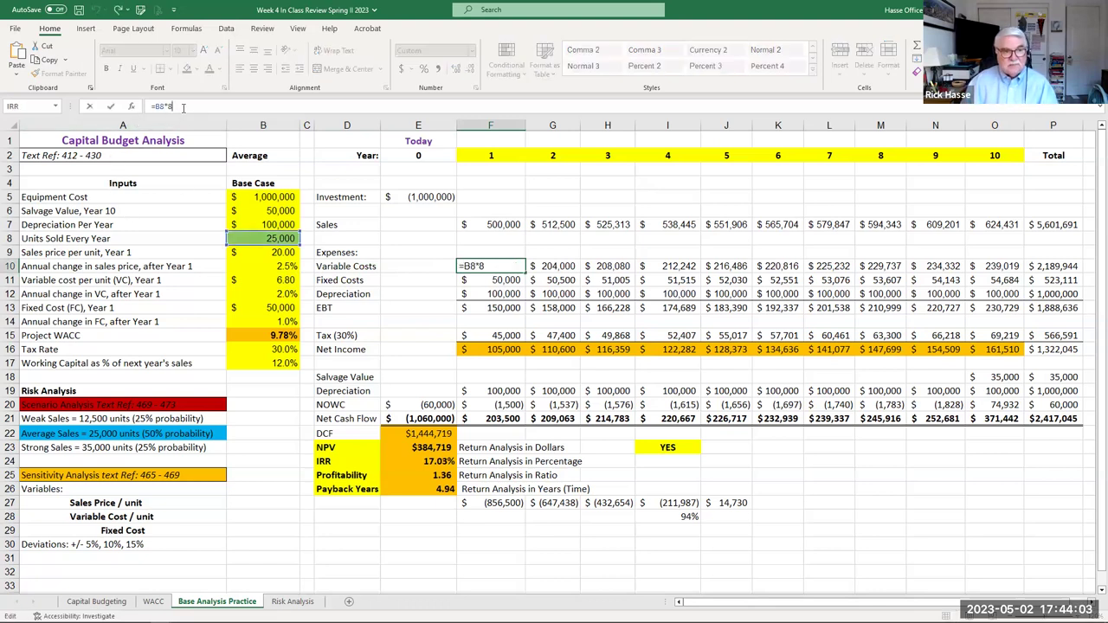
key(BackSpace)
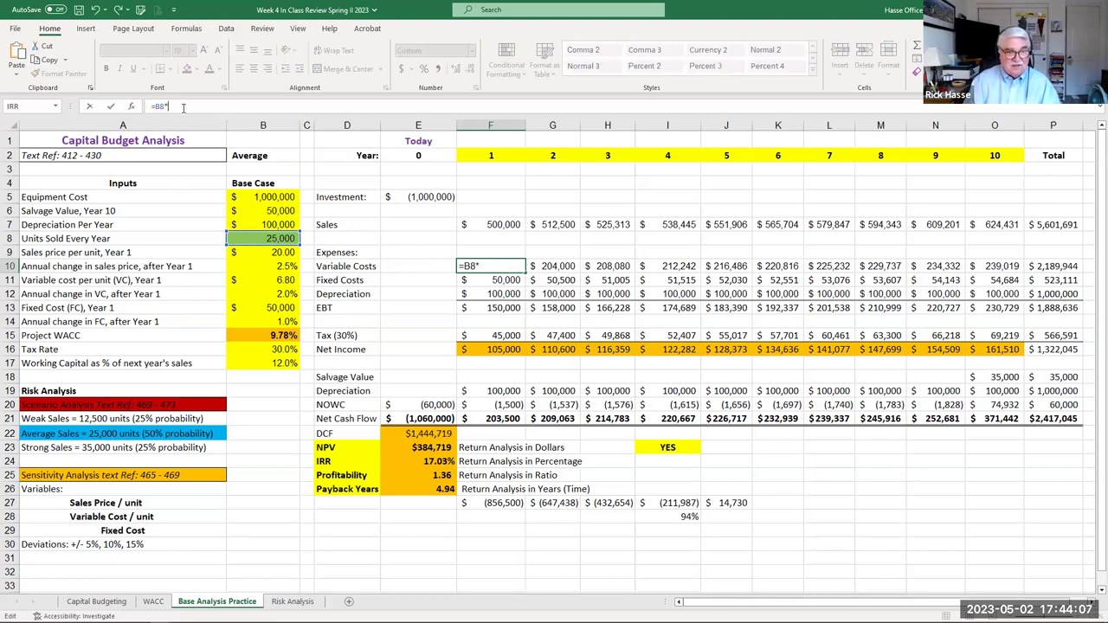
text(B)
text(12)
key(Return)
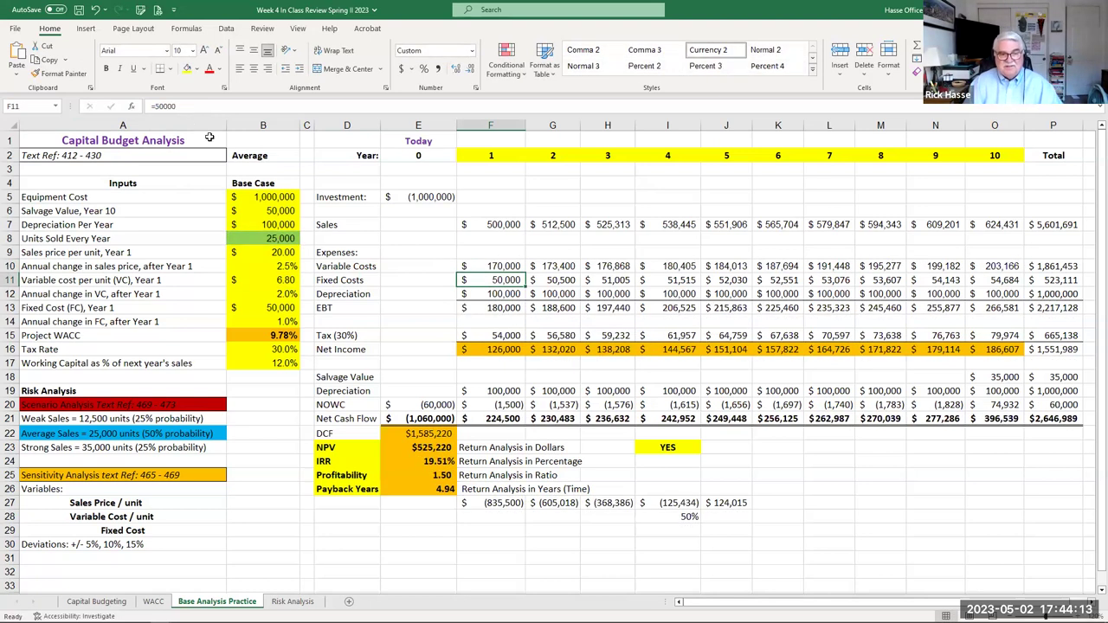
Verify the new F10 formula against the inputs and confirm the $525,220 NPV
click(475, 268)
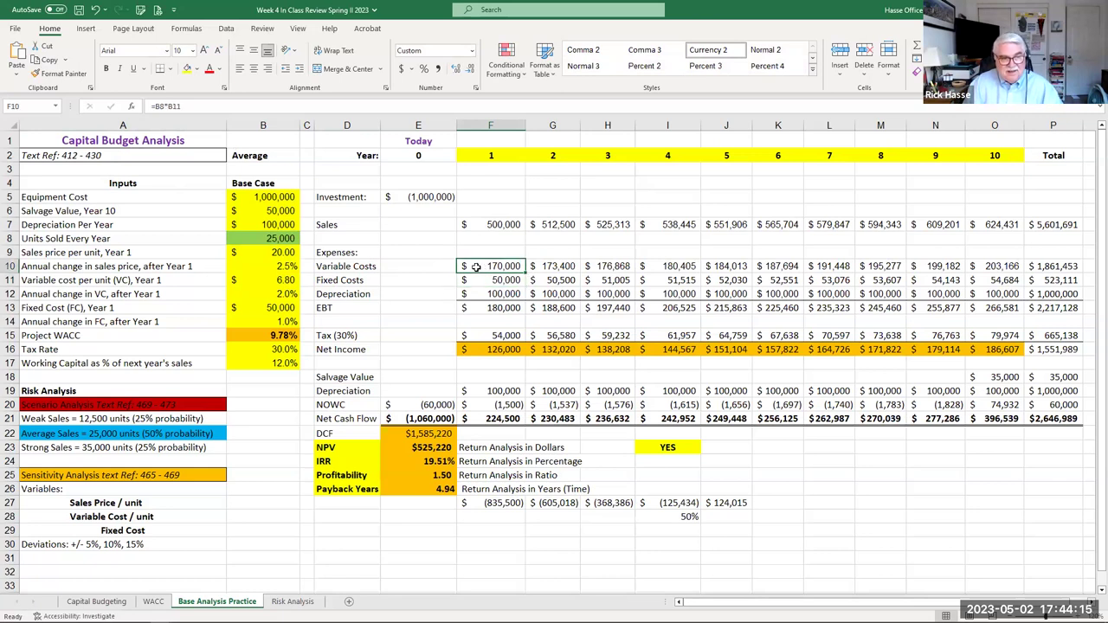
click(288, 279)
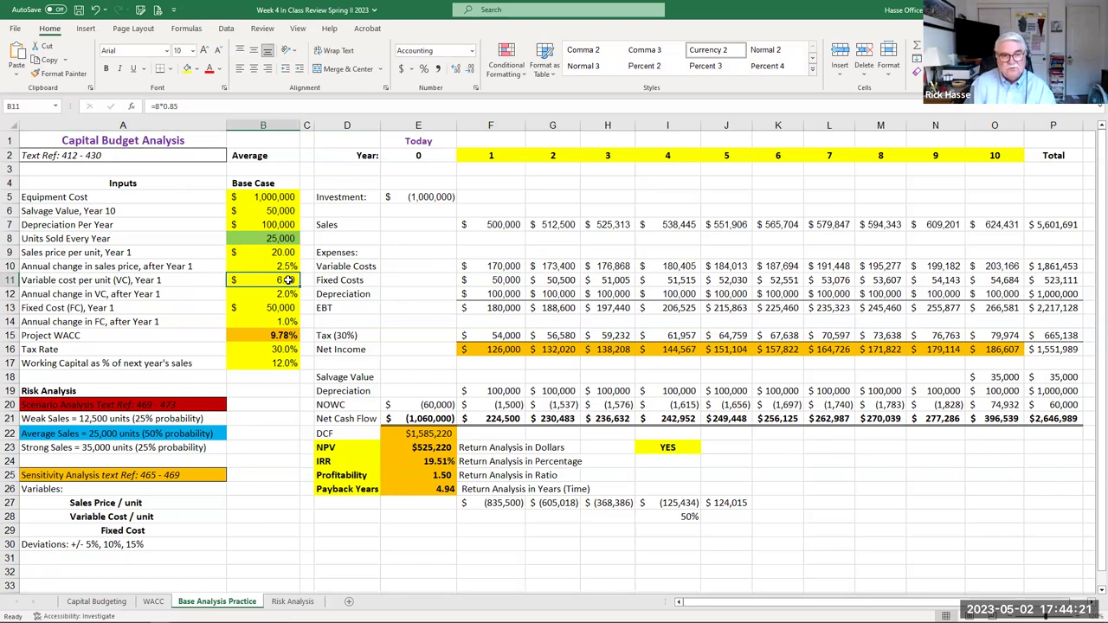
click(514, 226)
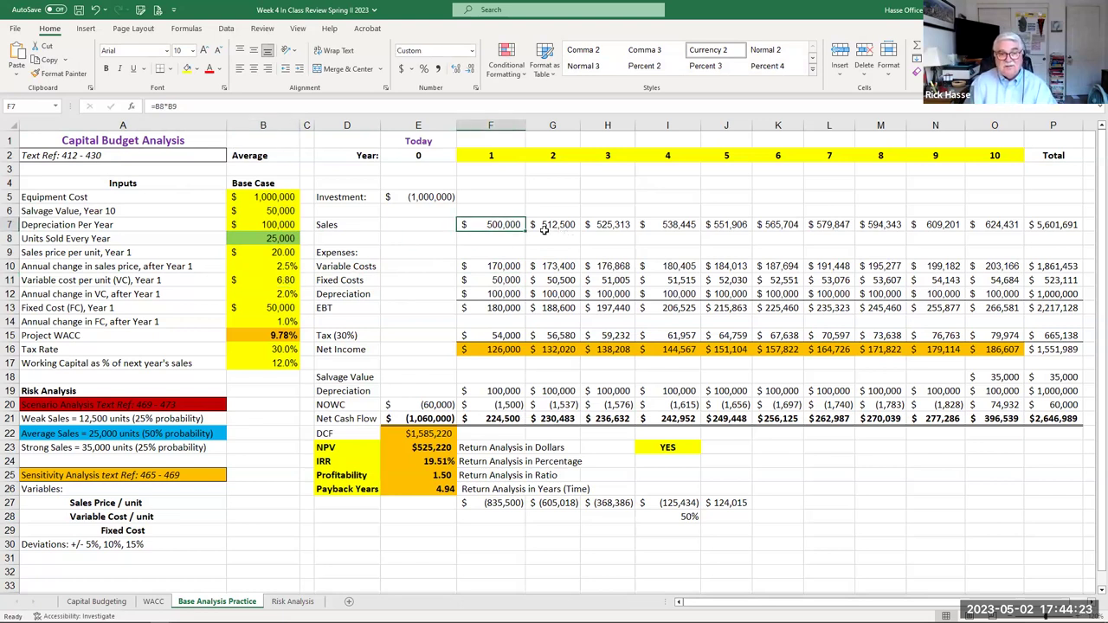
click(487, 266)
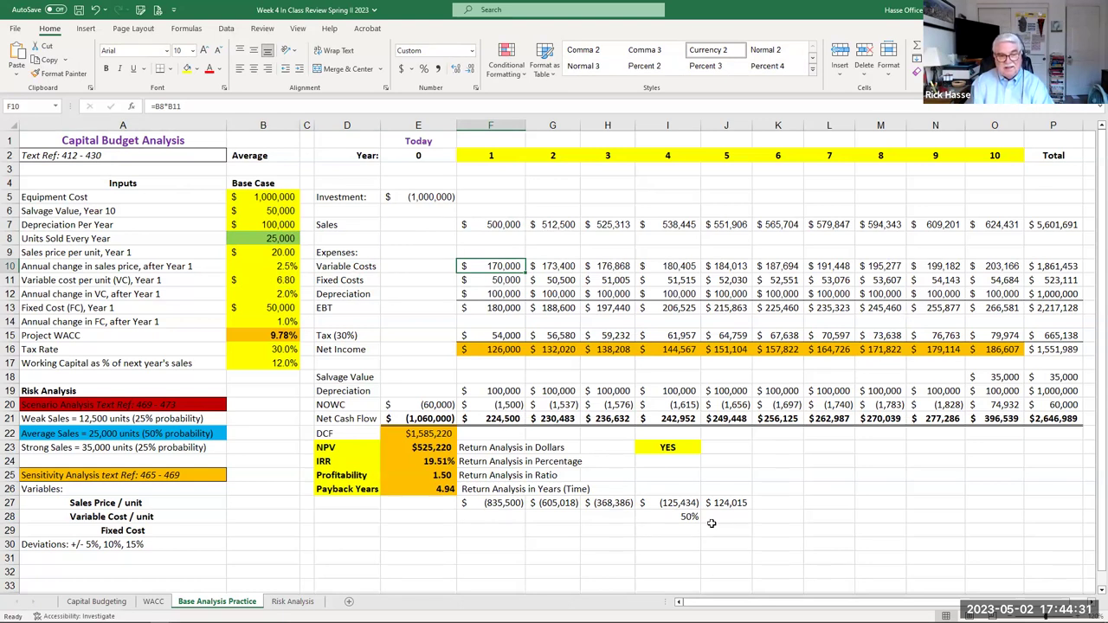
click(277, 268)
click(268, 283)
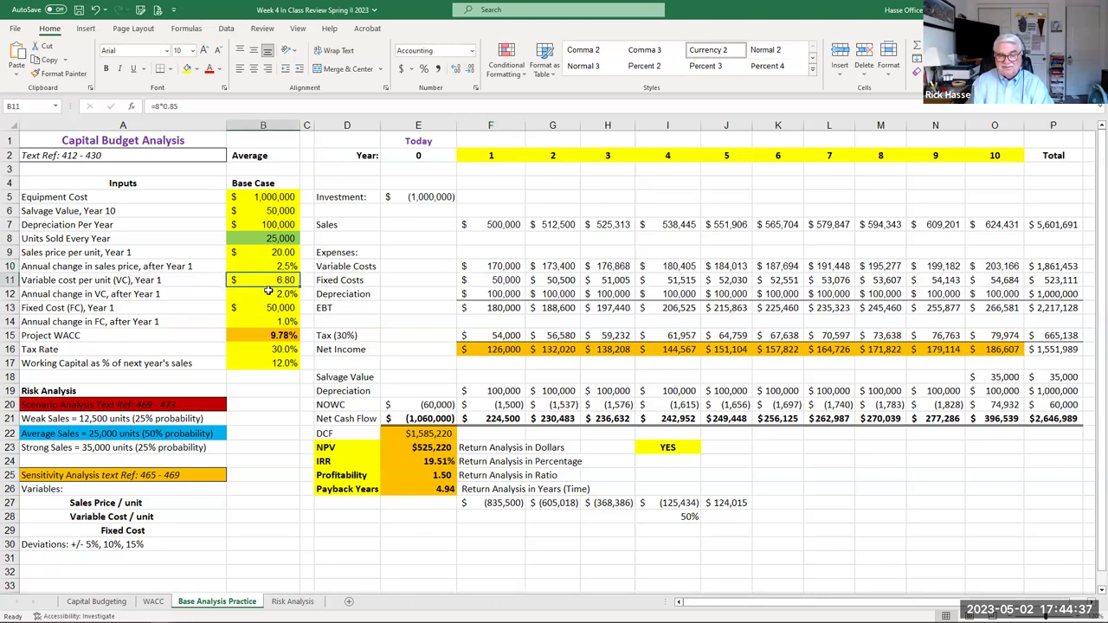
click(421, 447)
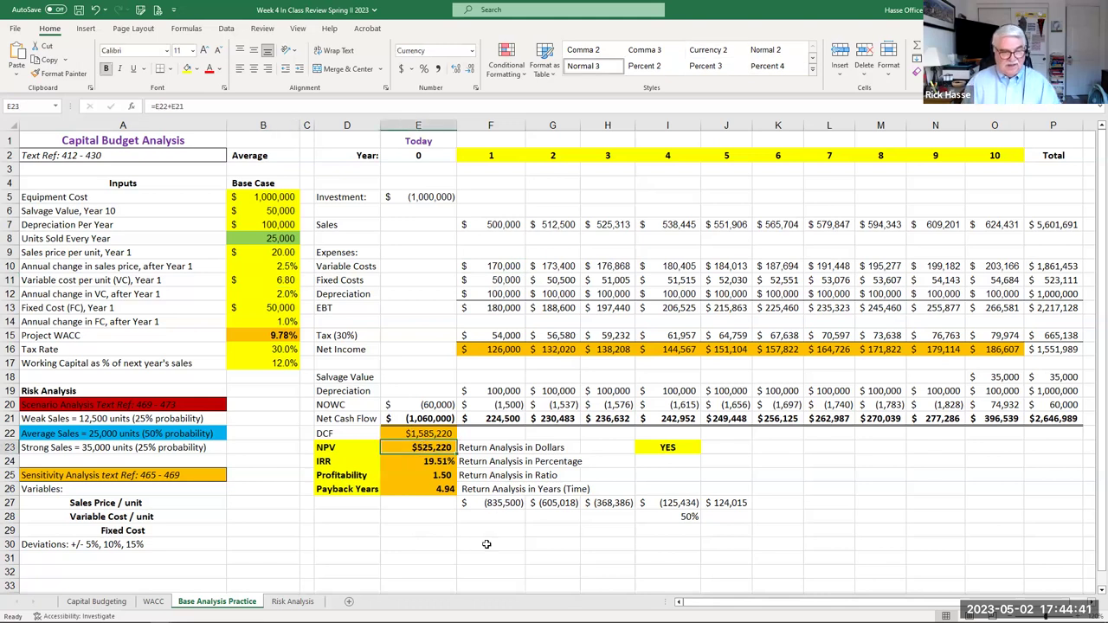
Record $525,220 at -15%, then set VC to 90% ($7.20) and record $478,386 at -10%
click(293, 601)
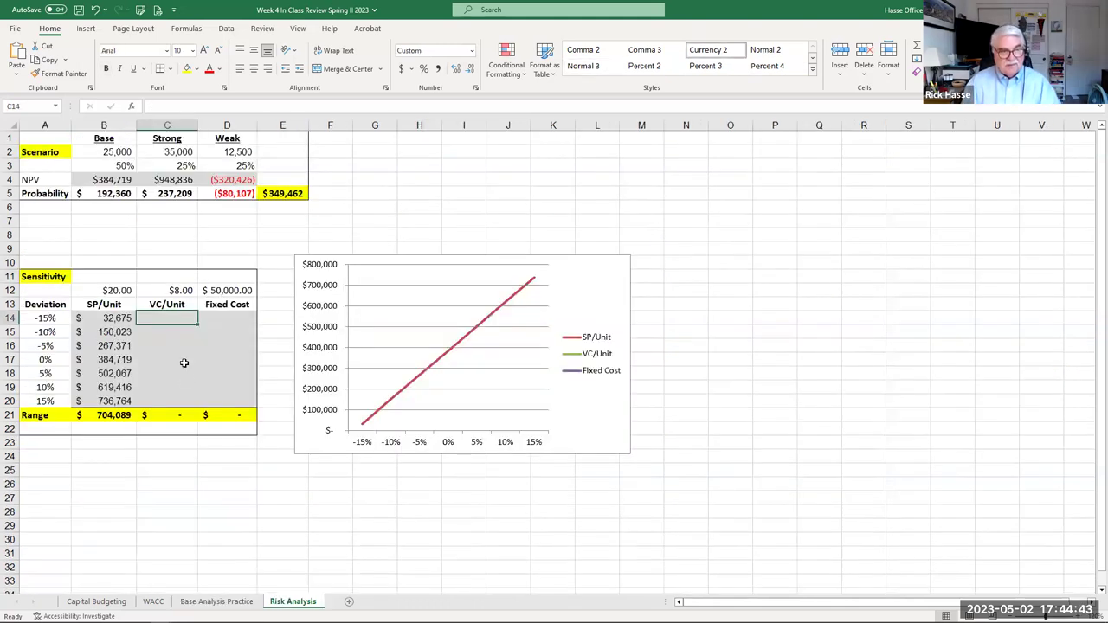
text(525,220)
key(Return)
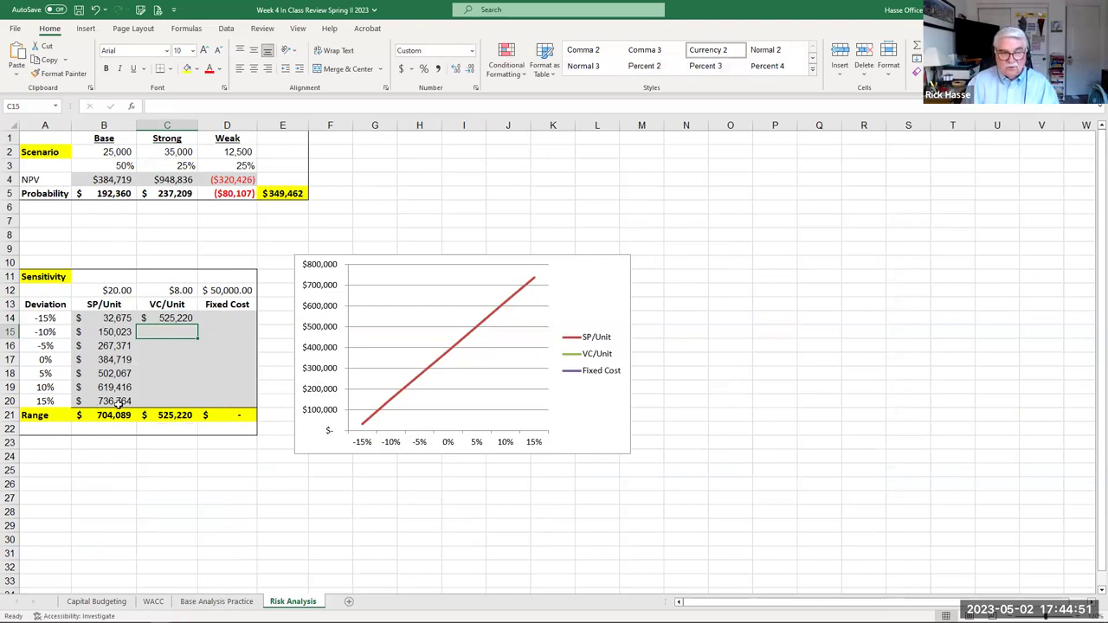
click(216, 601)
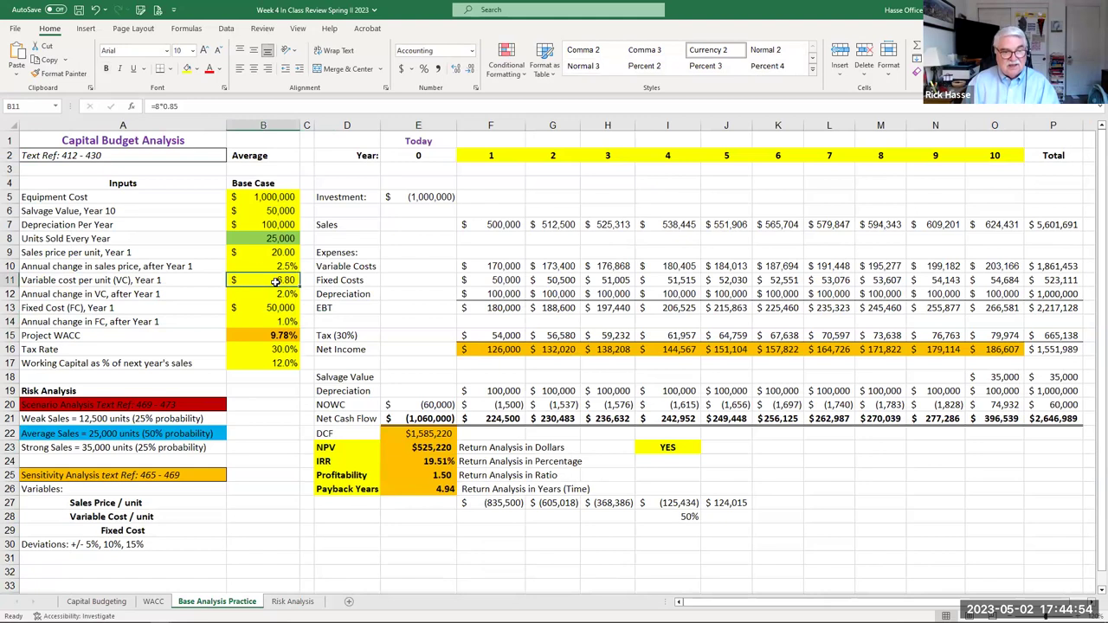
click(189, 106)
key(BackSpace)
key(BackSpace)
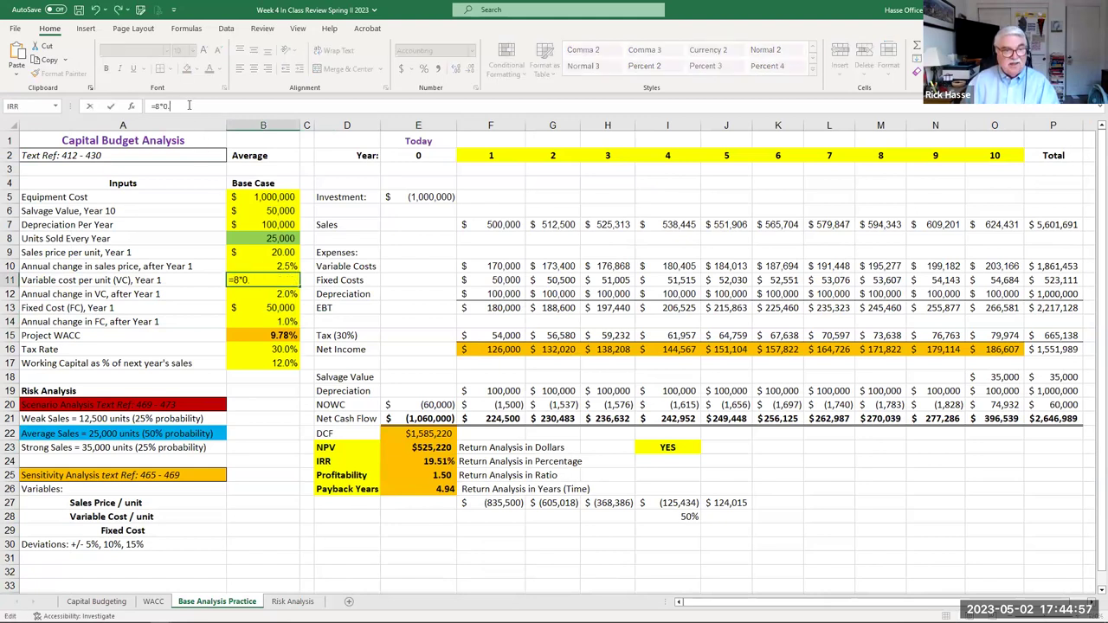
text(90)
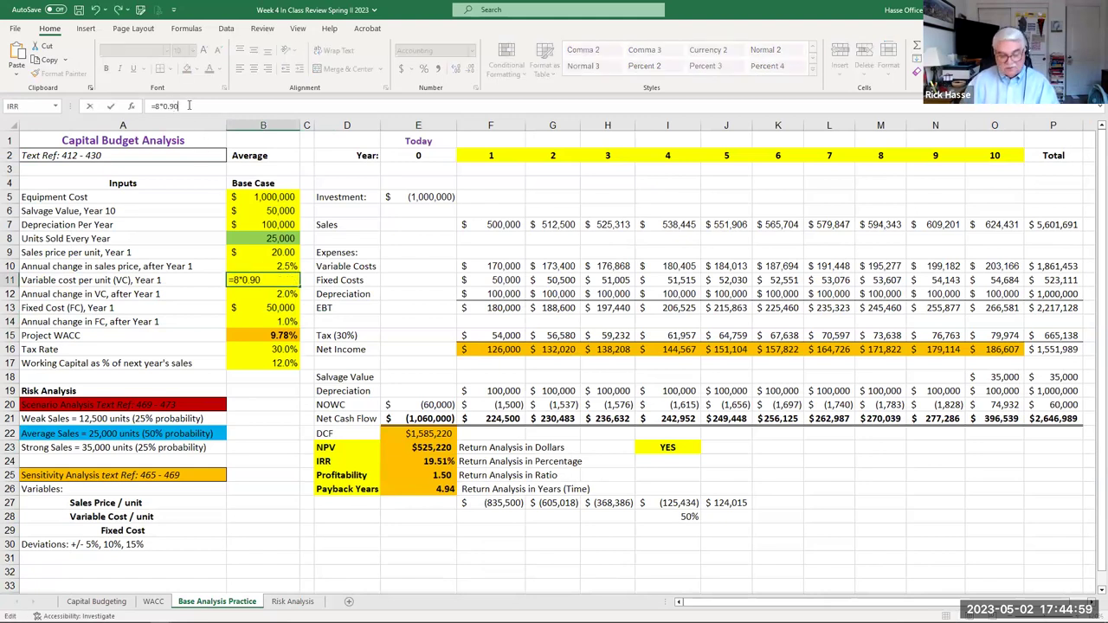
key(Return)
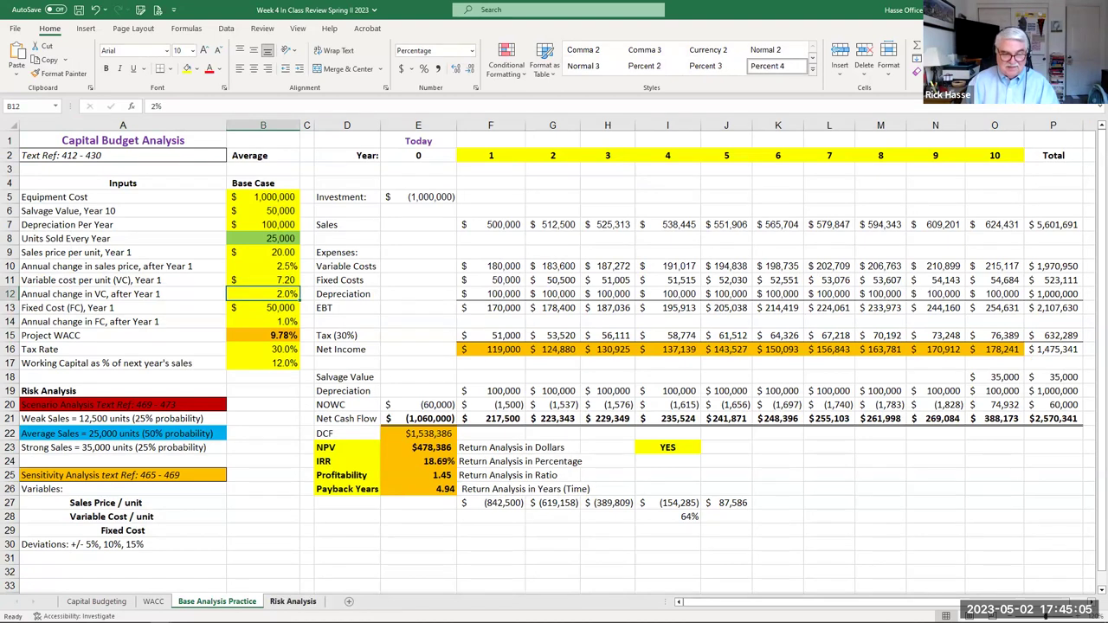
click(292, 601)
text(4)
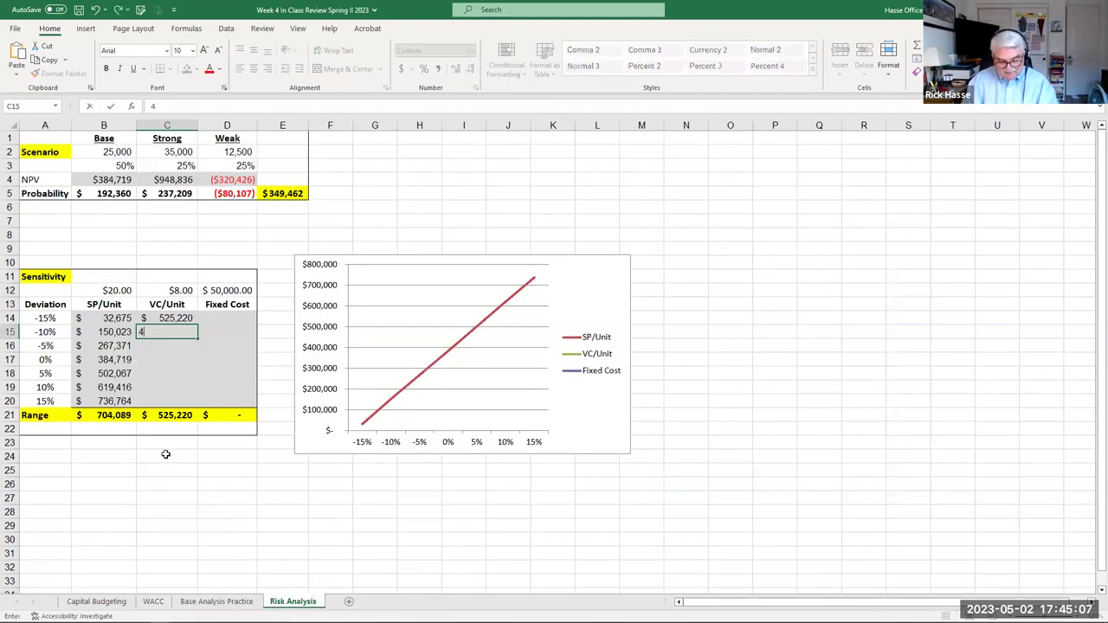
text(78386)
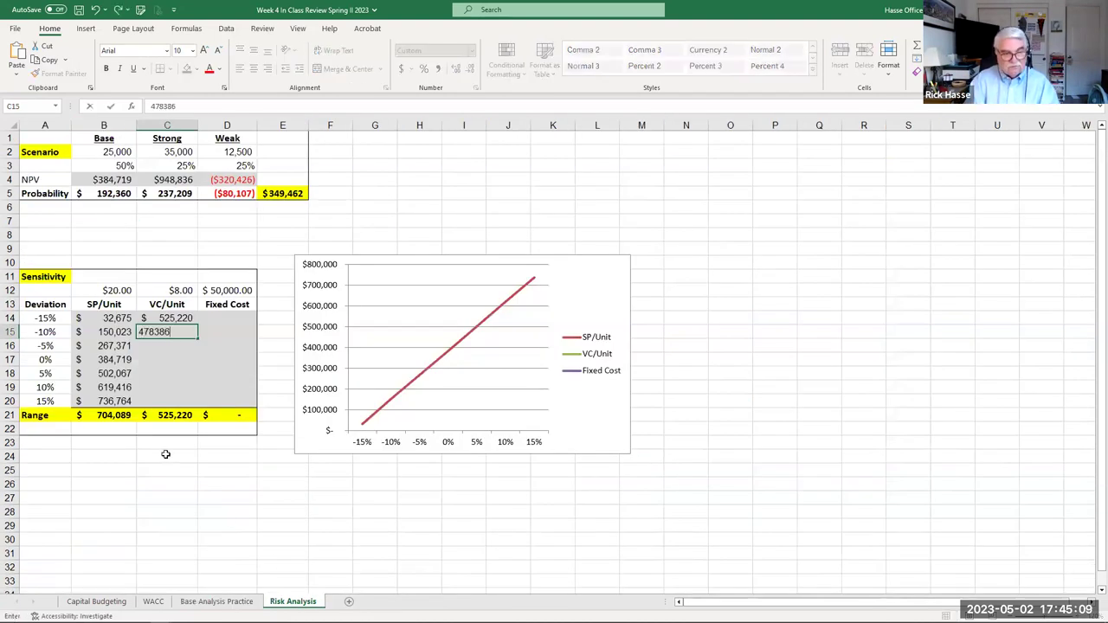
key(Return)
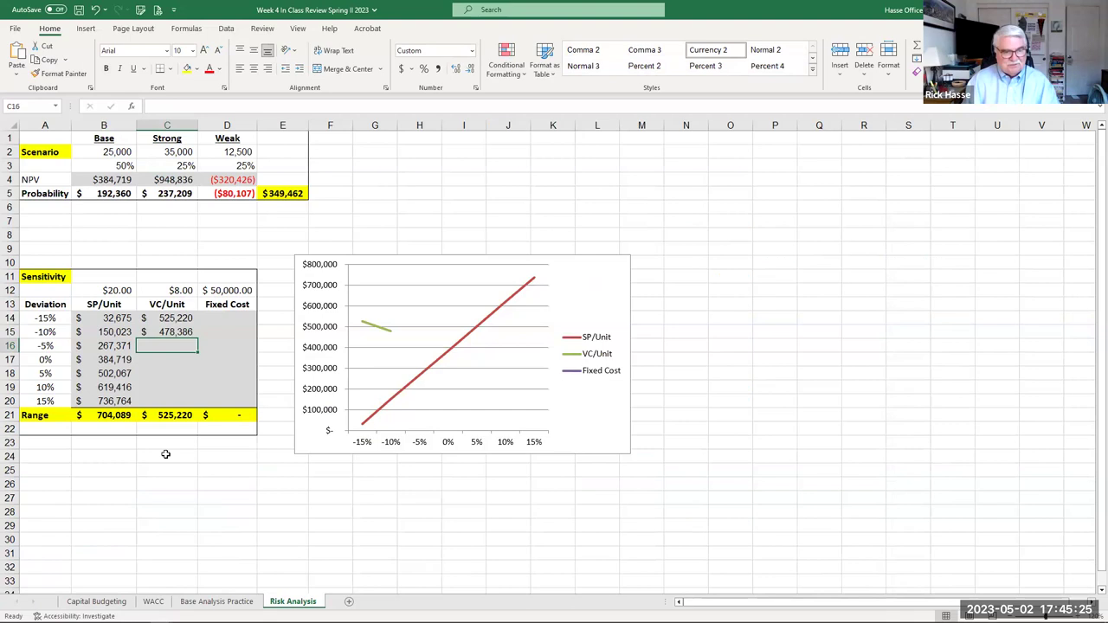
Set VC to 95% ($7.60), recording $431,553 at -5% and $384,719 at 0%
click(216, 602)
click(279, 279)
click(180, 105)
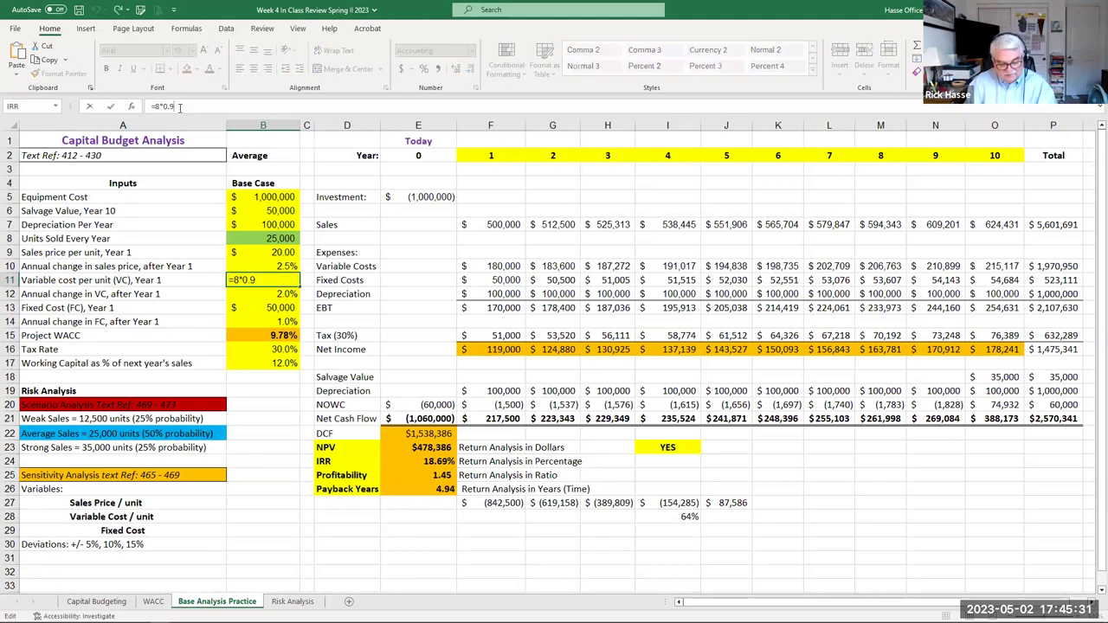
text(5)
key(Return)
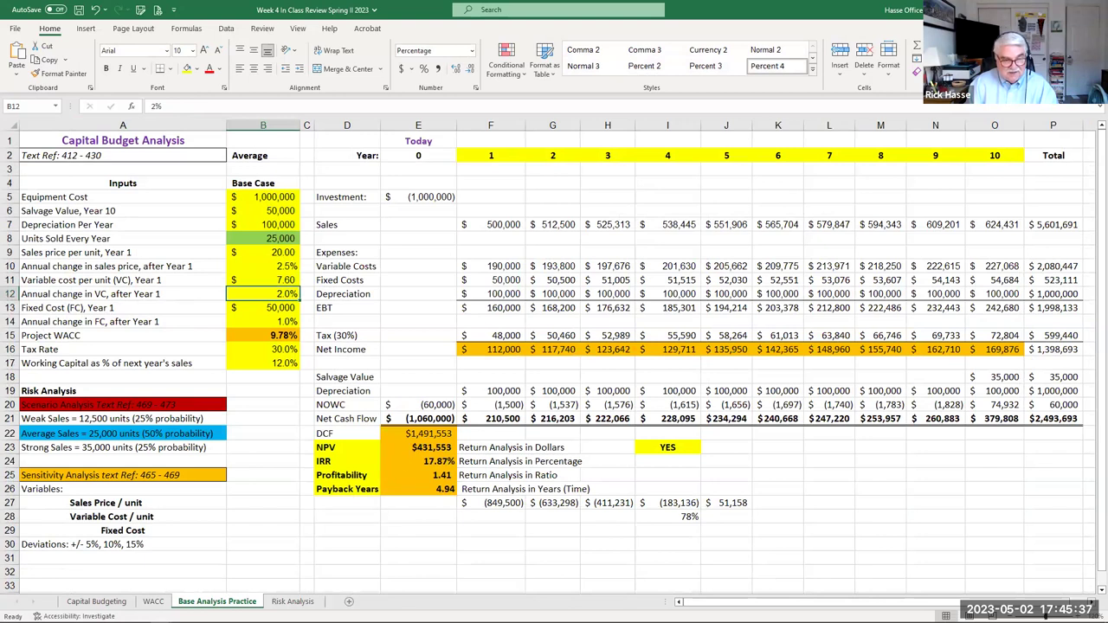
click(291, 602)
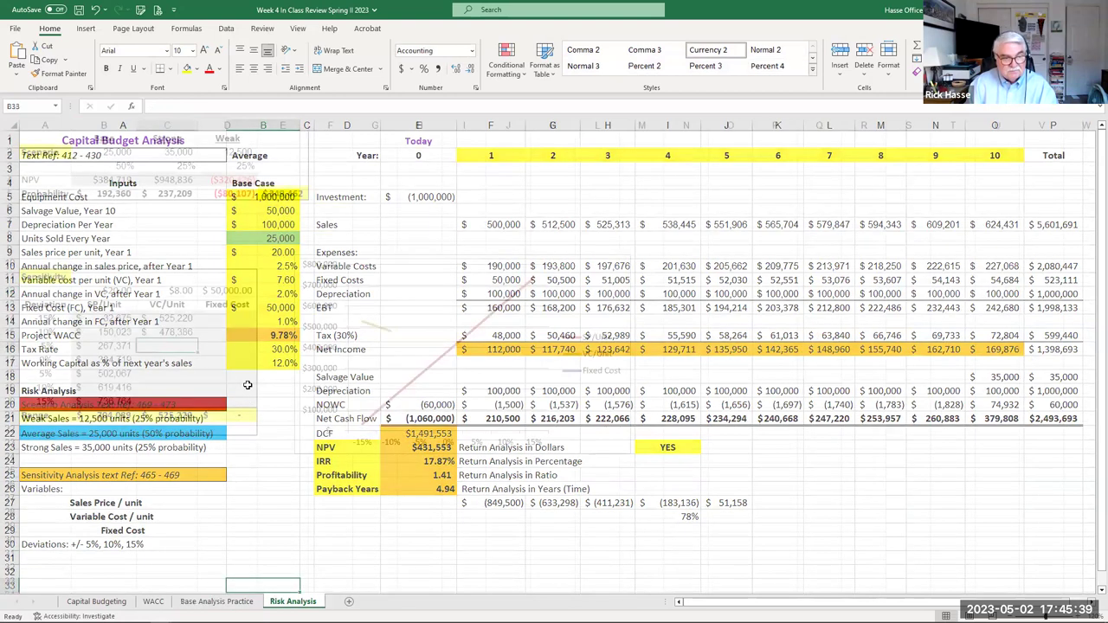
text(431,55)
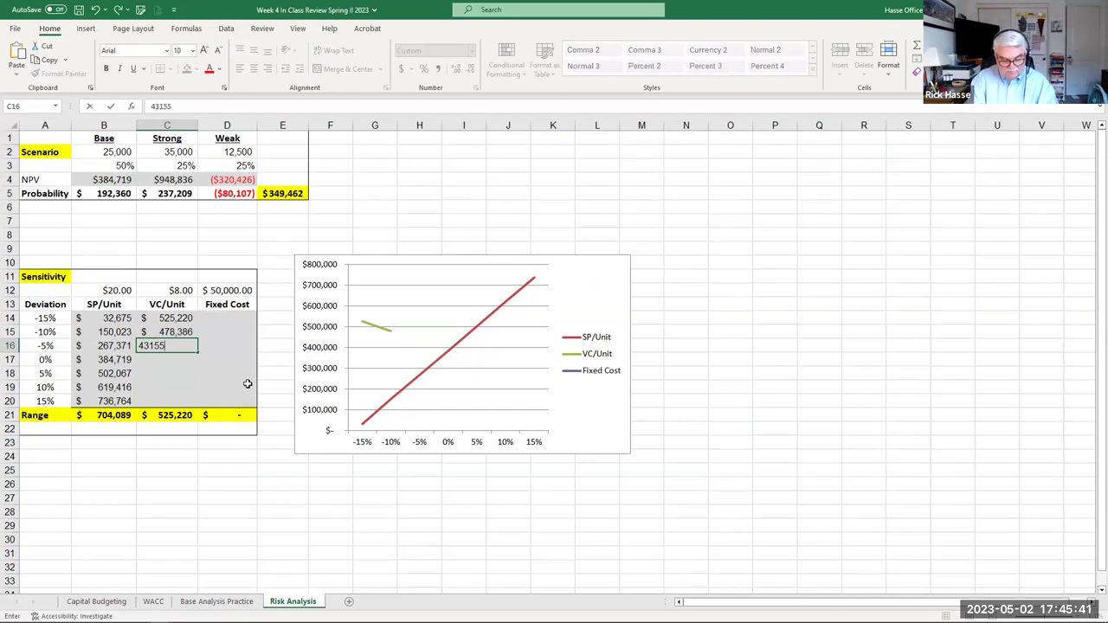
text(3)
key(Return)
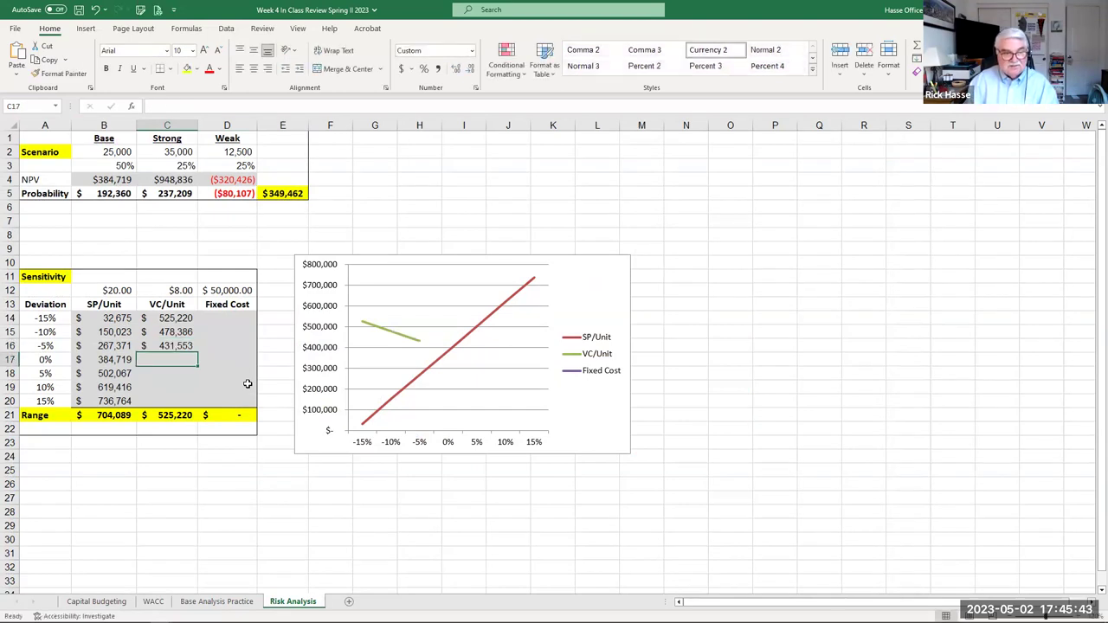
text(384719)
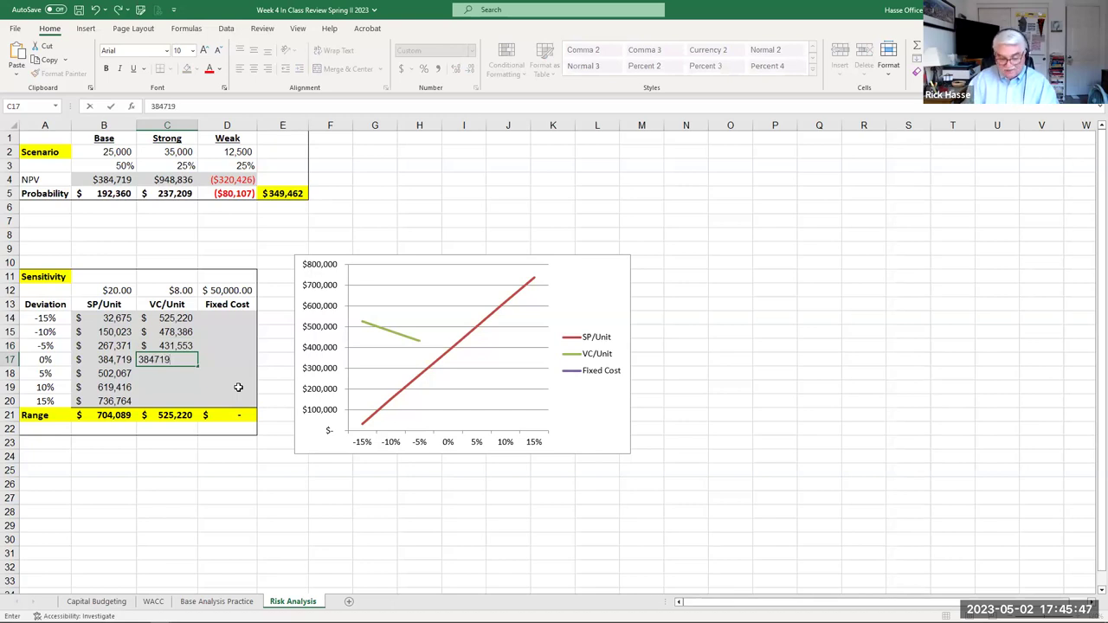
key(Return)
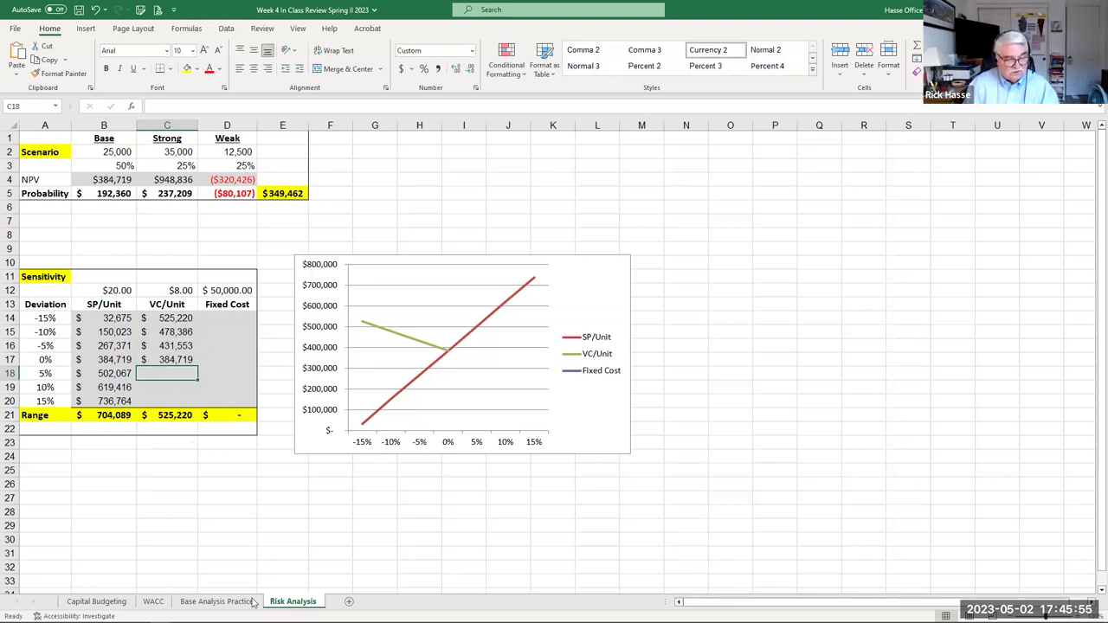
Change B11 to =8*1.05 and record $337,886 as the 5% VC/Unit NPV
key(ctrl+Page_Up)
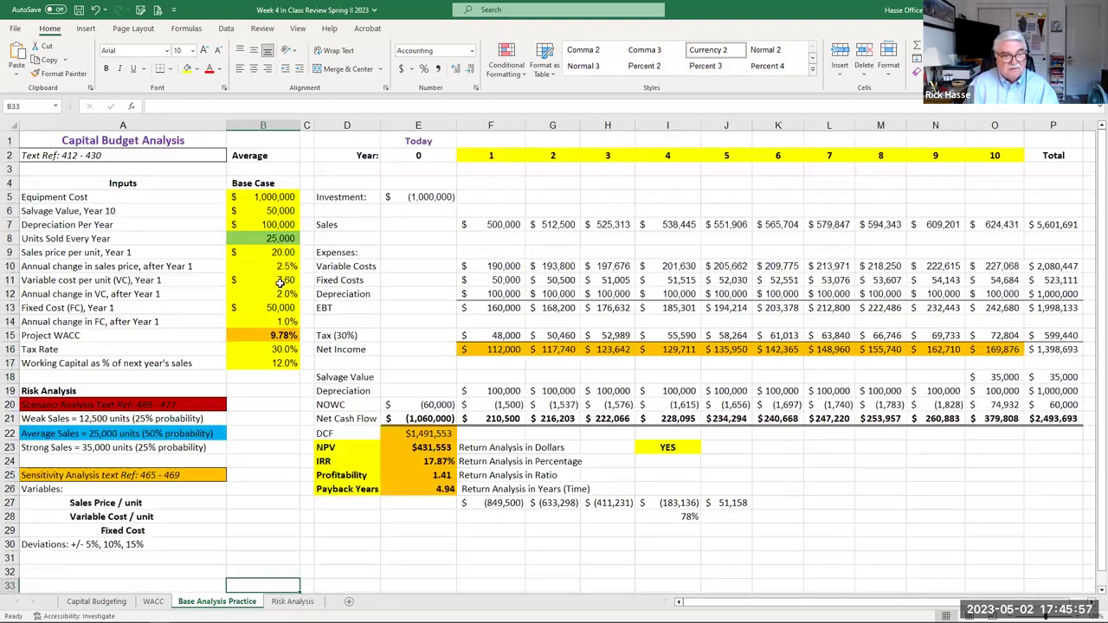
click(185, 104)
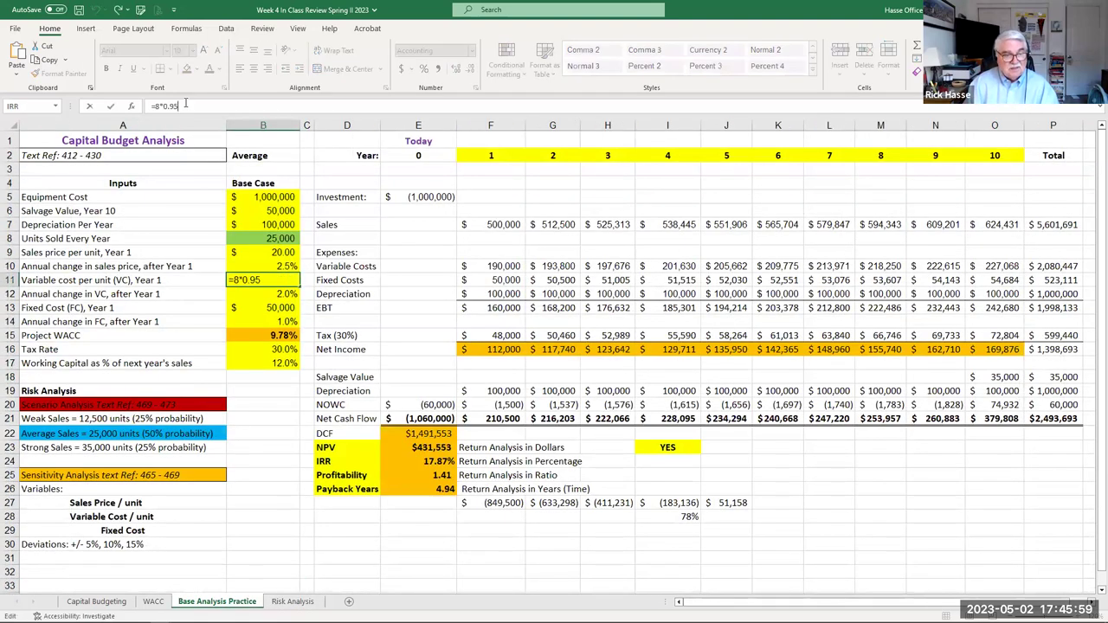
key(BackSpace)
key(BackSpace)
key(BackSpace)
key(BackSpace)
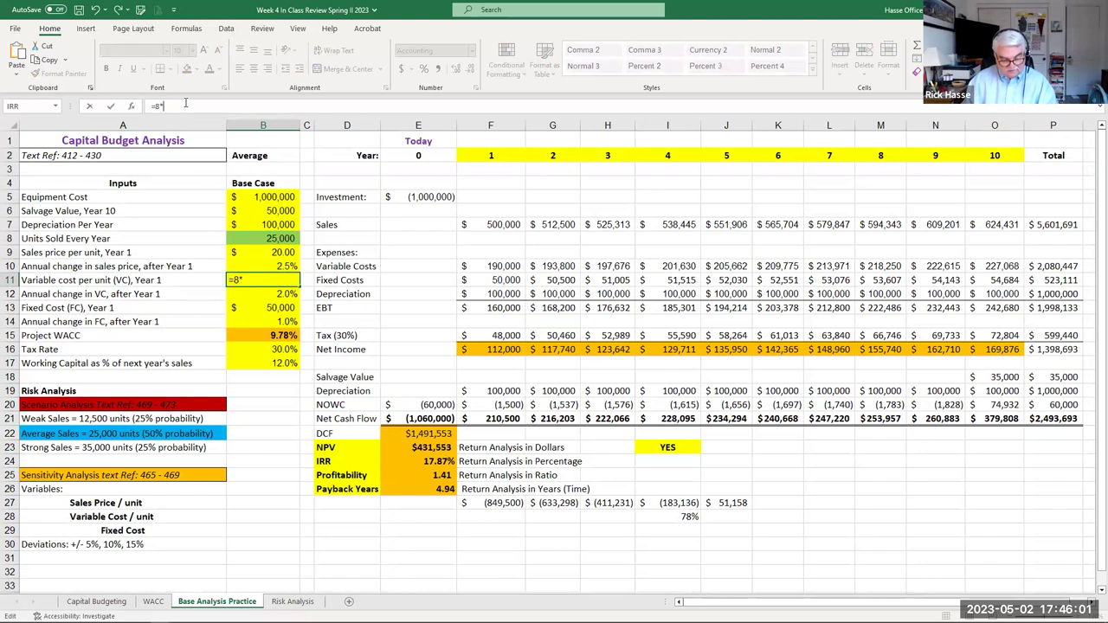
text(1.05)
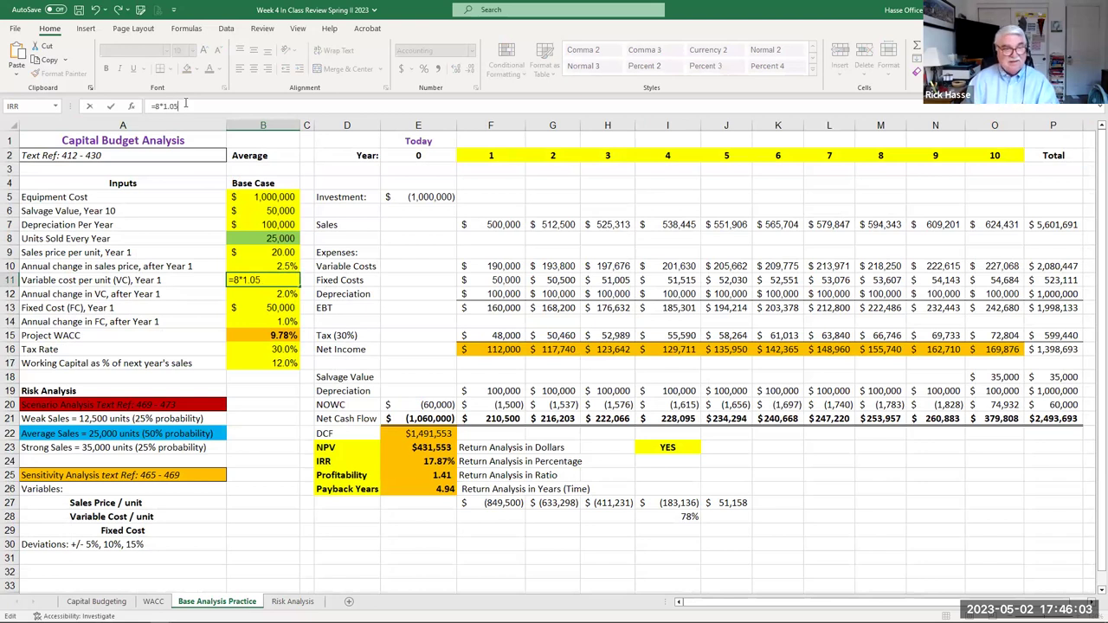
key(Return)
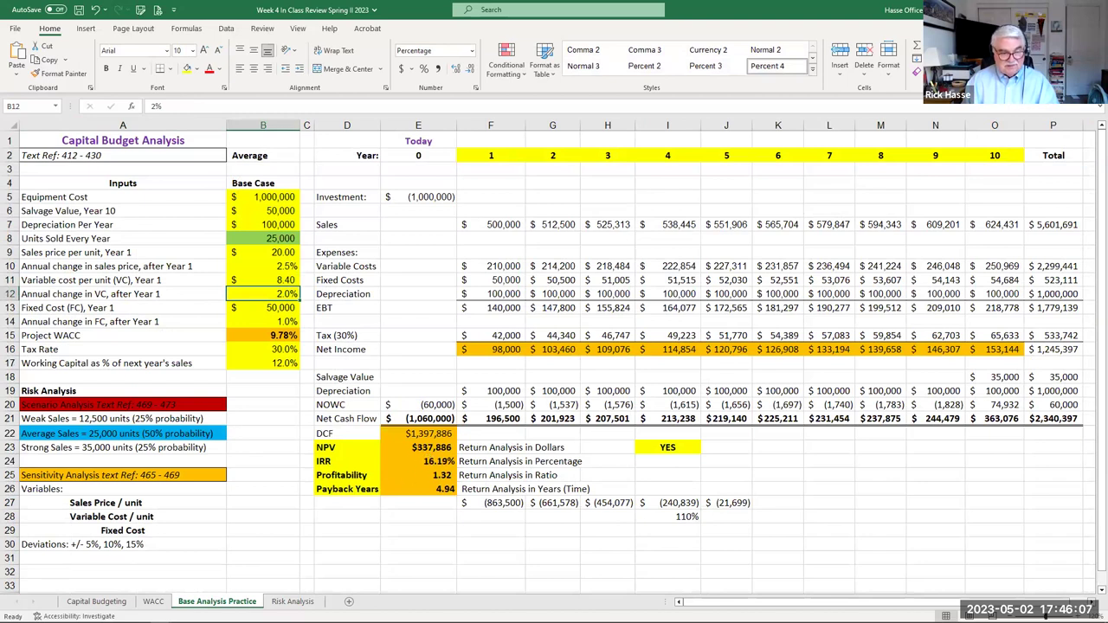
click(293, 601)
text(337886)
key(Return)
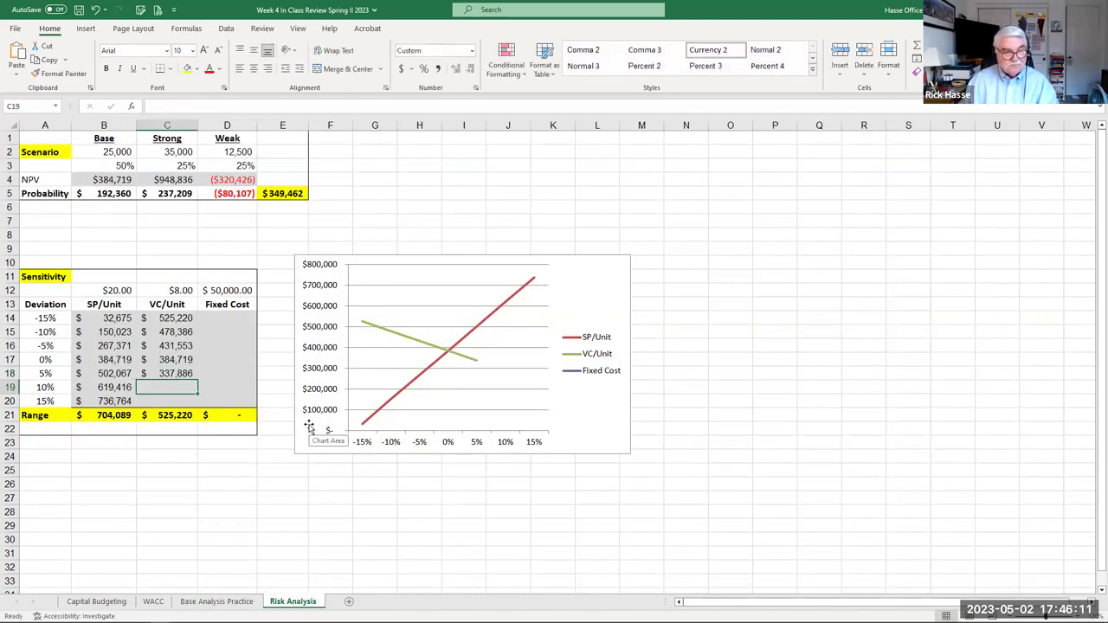
Set B11 to =8*1.10 and record $291,052 as the 10% VC/Unit NPV in C19
click(223, 602)
click(258, 280)
click(186, 107)
key(BackSpace)
key(BackSpace)
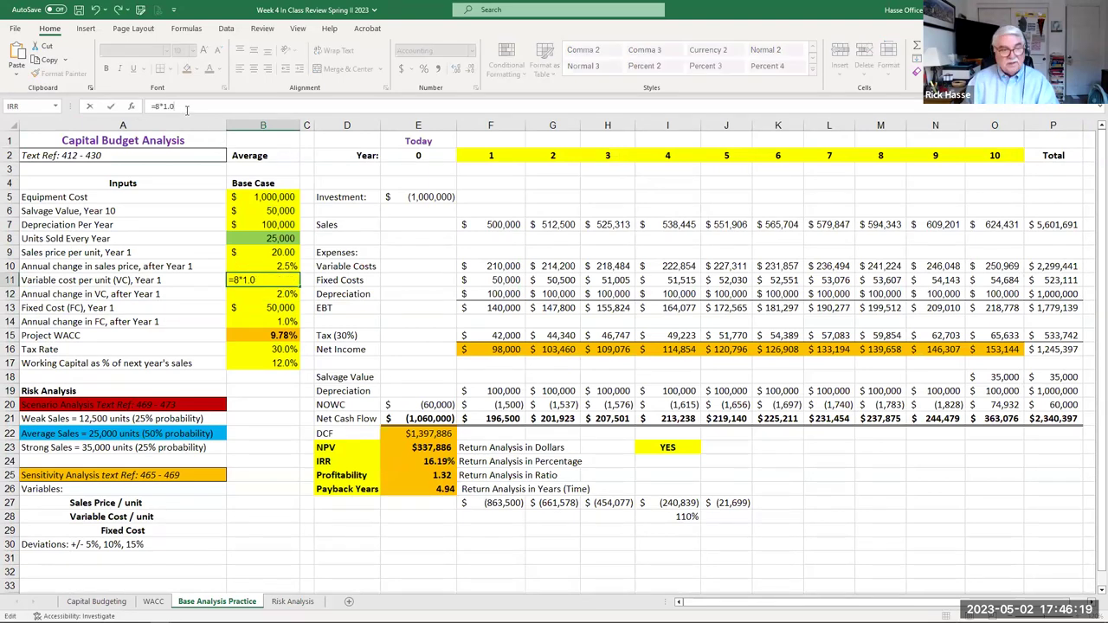
text(10)
key(Return)
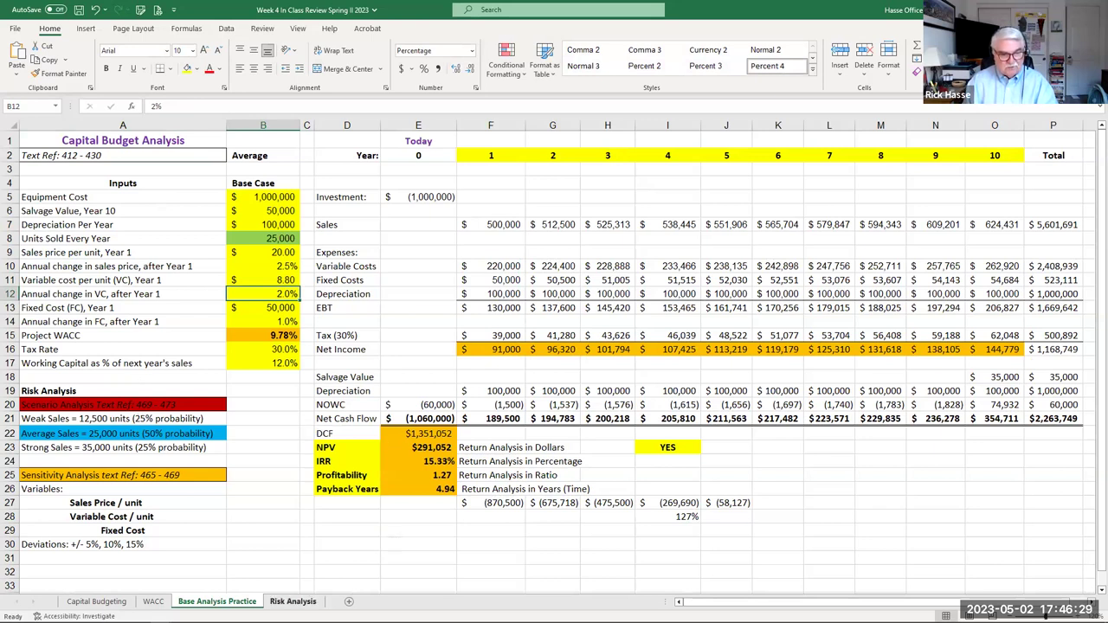
click(292, 601)
text(291052)
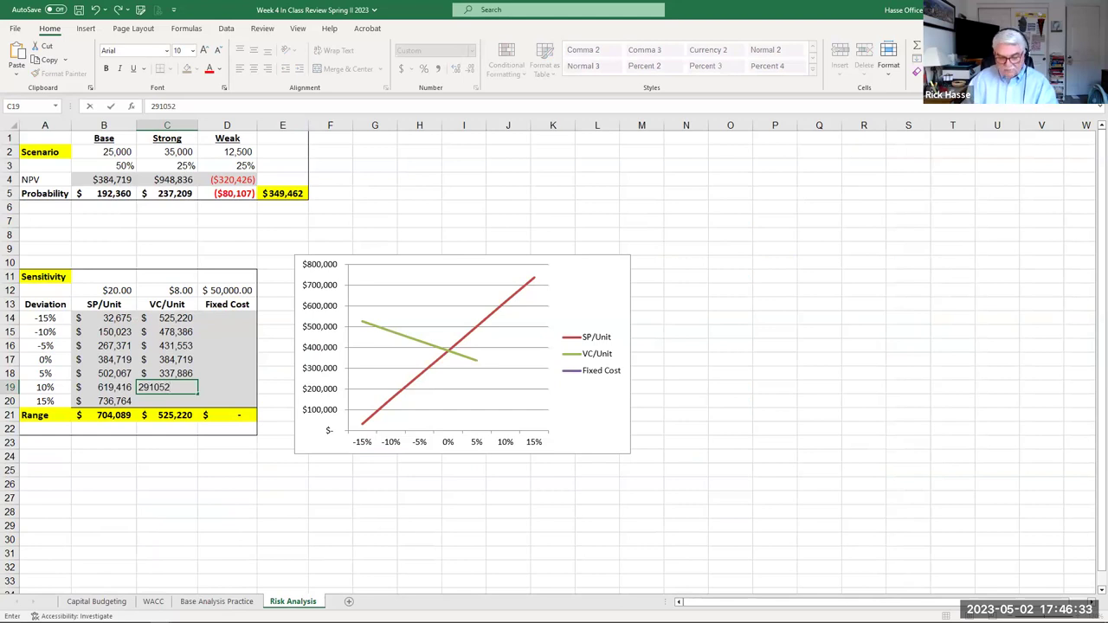
key(Return)
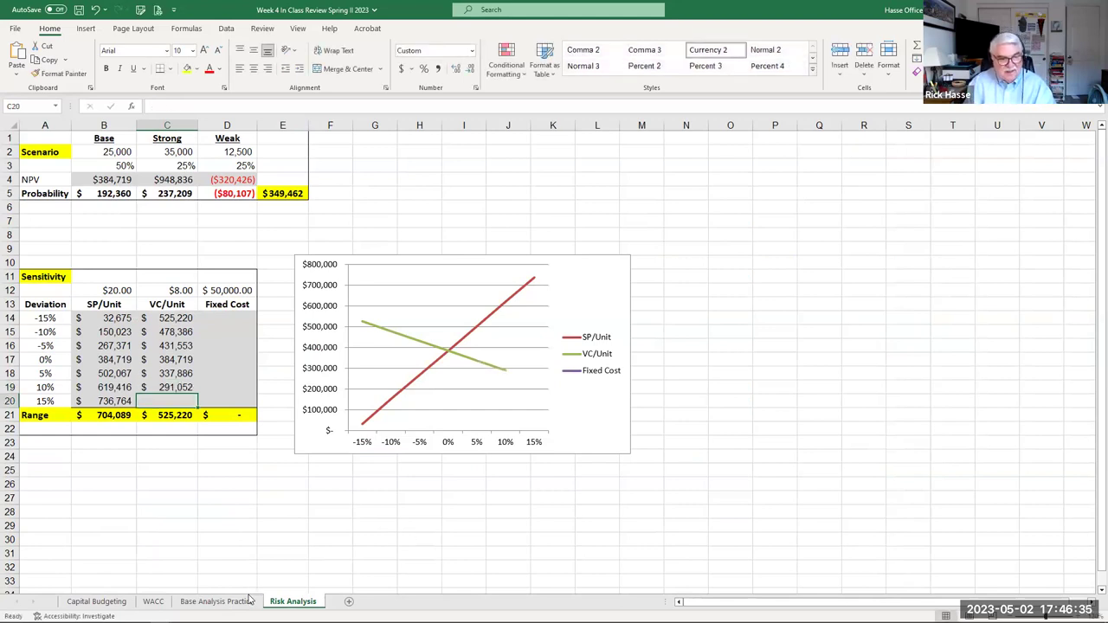
Set B11 to =8*1.15 and record $244,219 as the 15% VC/Unit NPV in C20
click(217, 602)
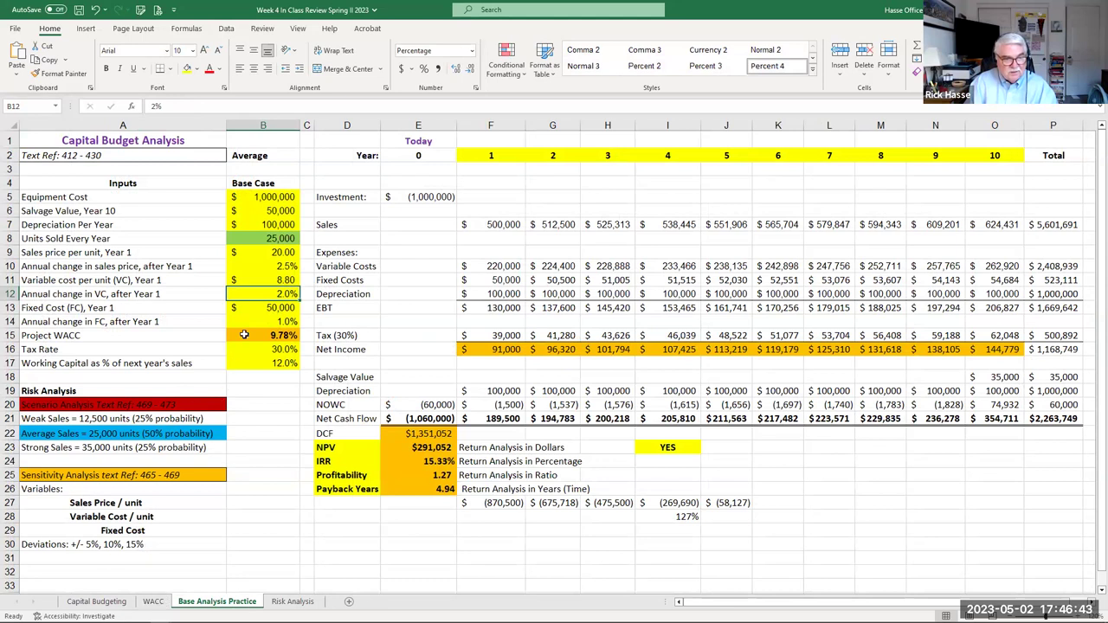
click(259, 276)
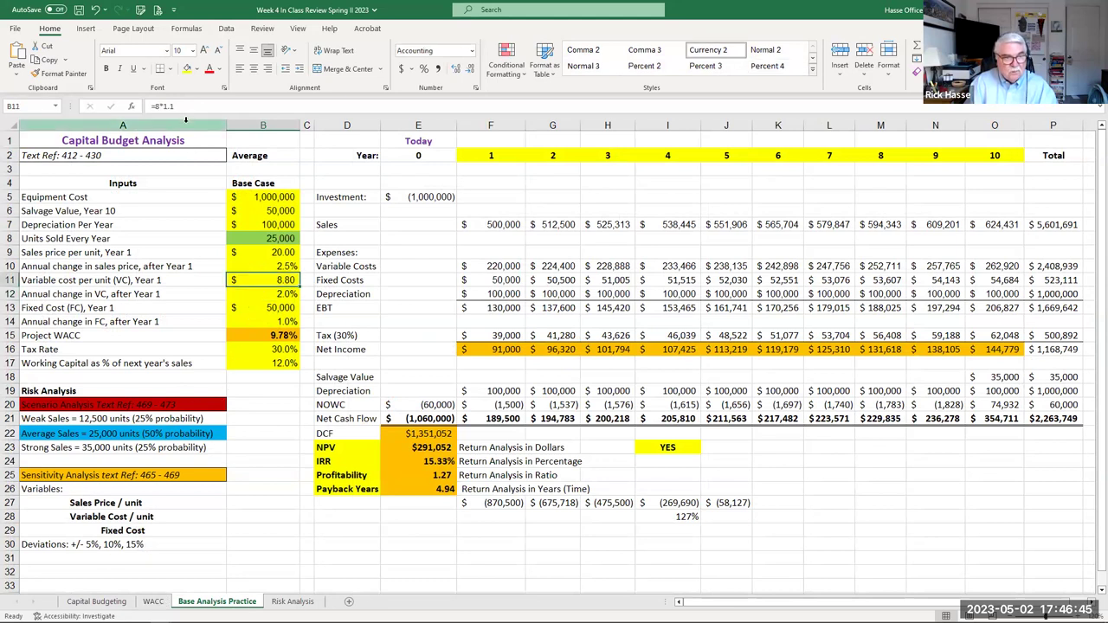
click(185, 112)
text(5)
key(Return)
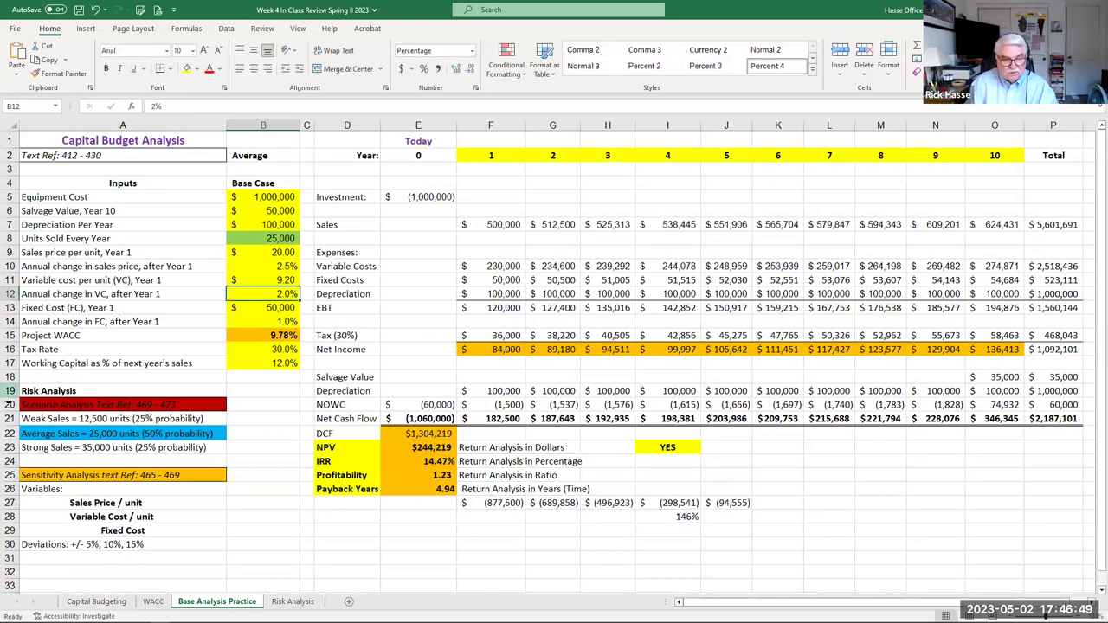
click(293, 601)
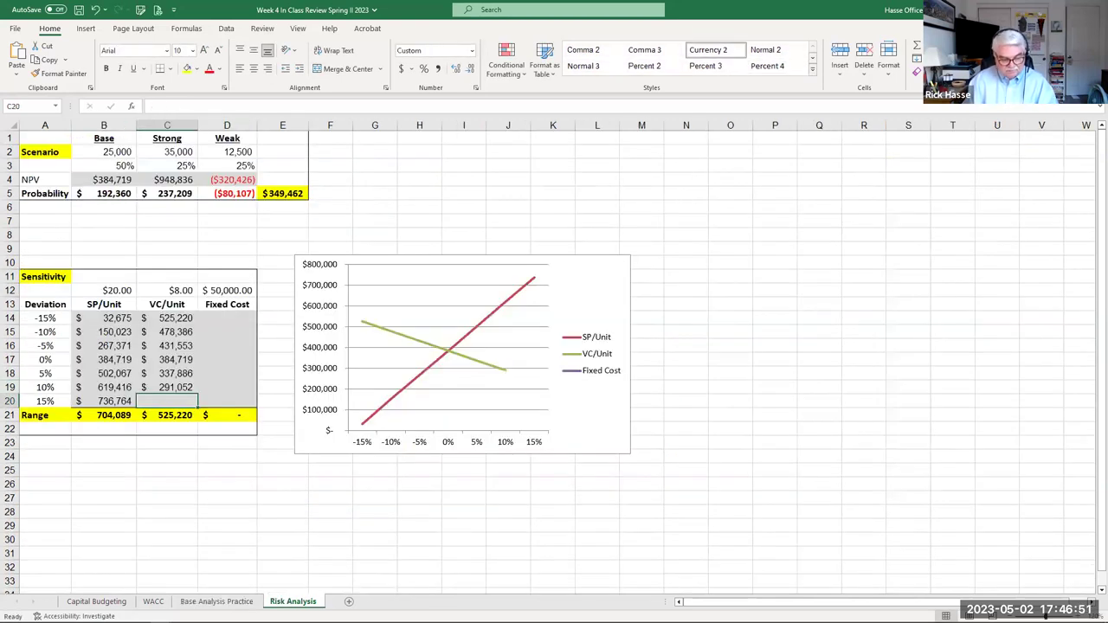
text(244,219)
key(Return)
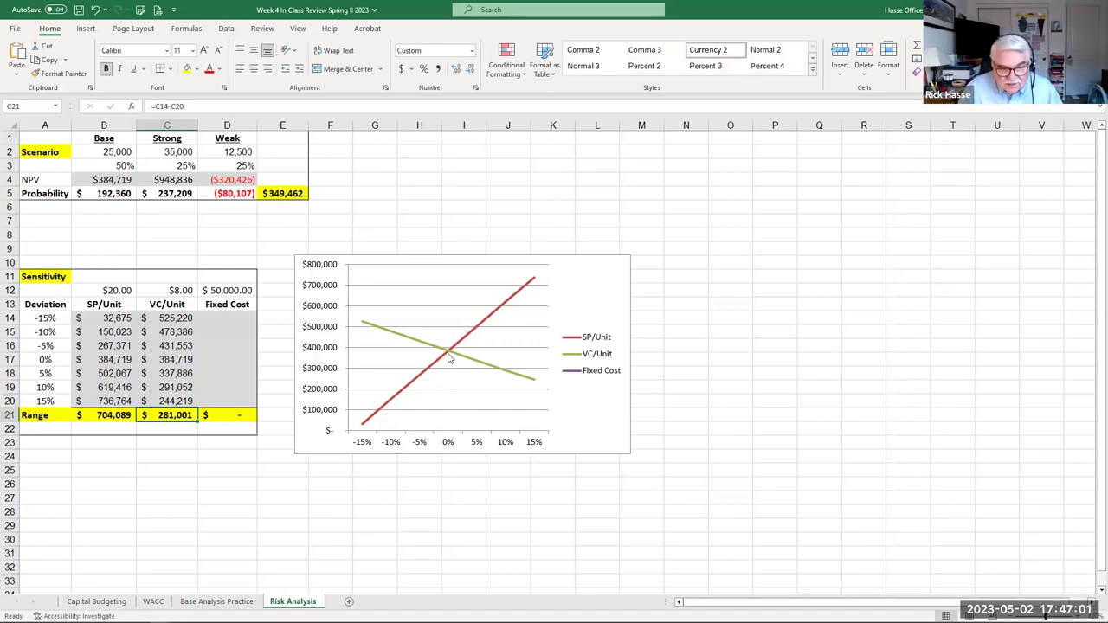
mouse_move(449, 357)
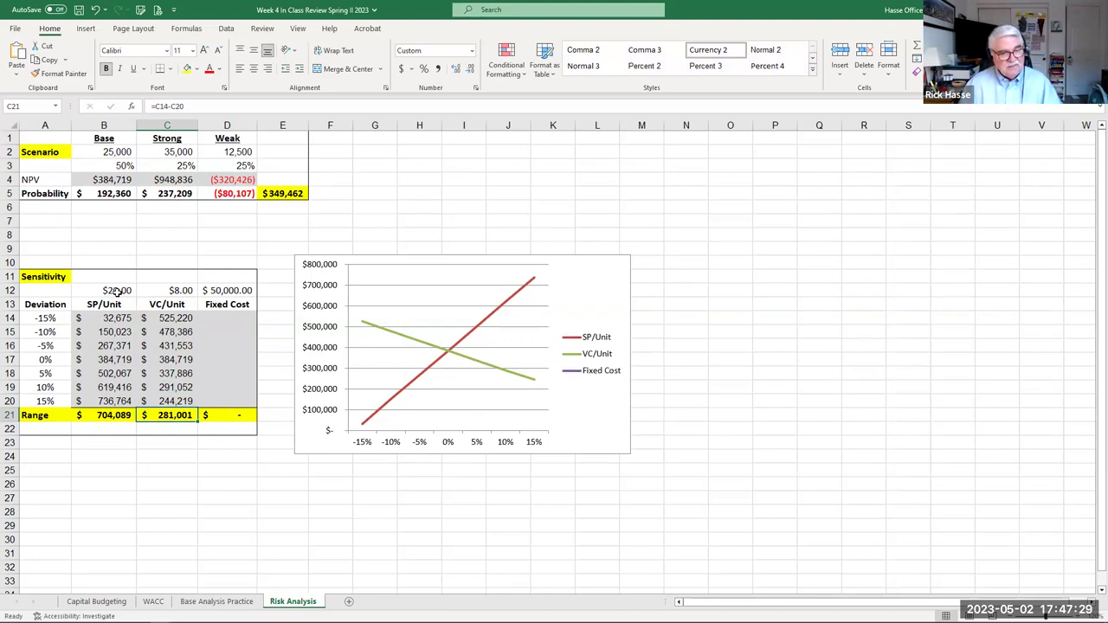
Restore the variable cost in B11 to $8.00
click(234, 601)
click(281, 282)
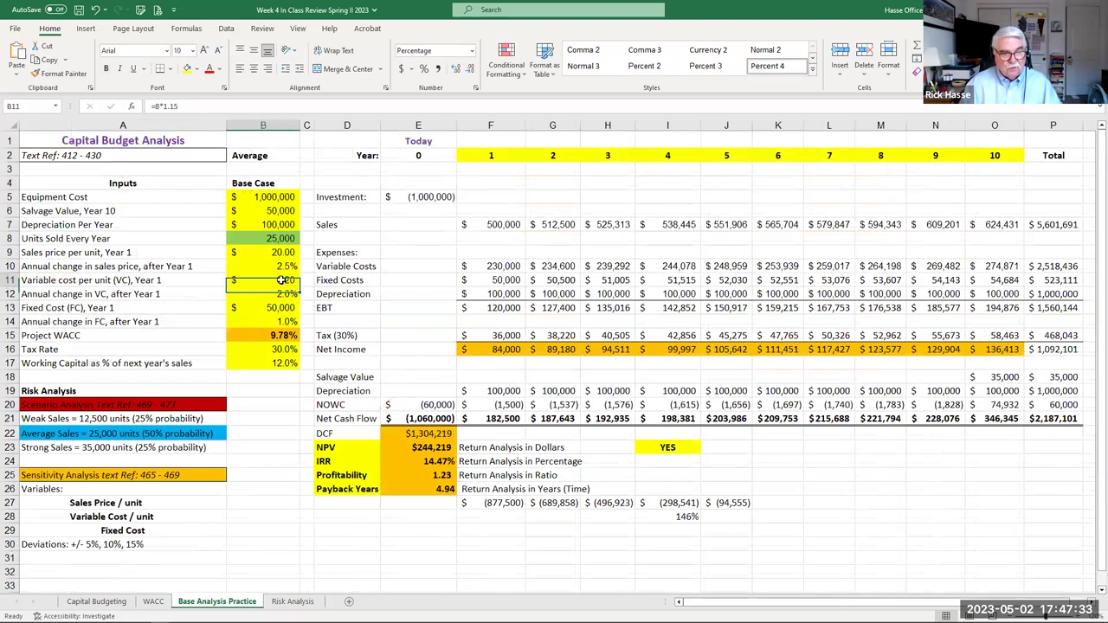
click(198, 110)
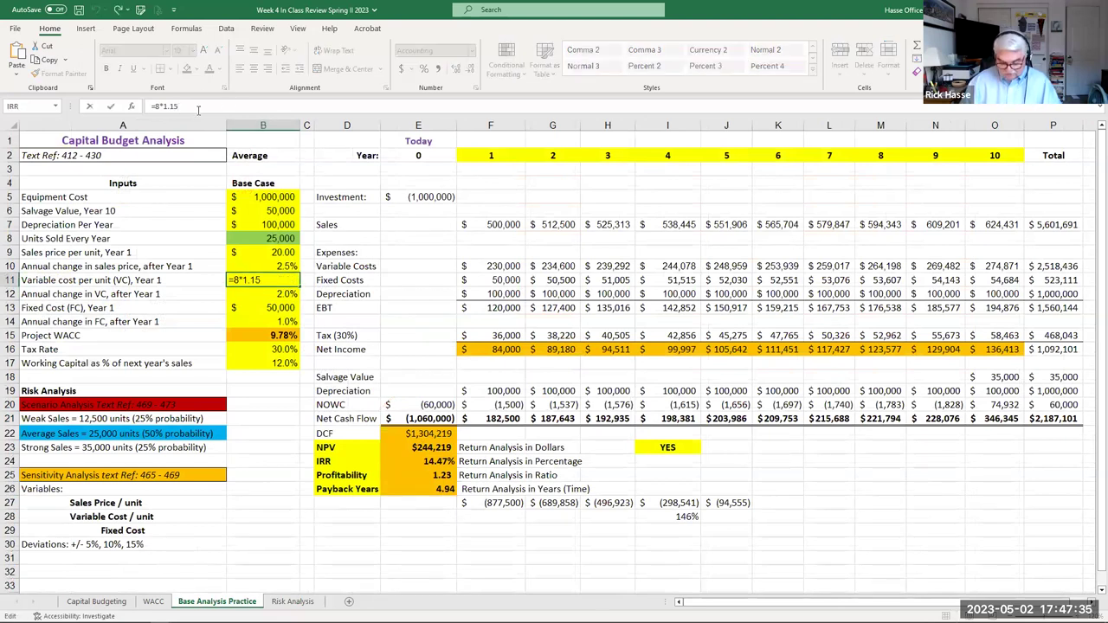
key(BackSpace)
key(BackSpace)
key(BackSpace)
key(BackSpace)
key(Return)
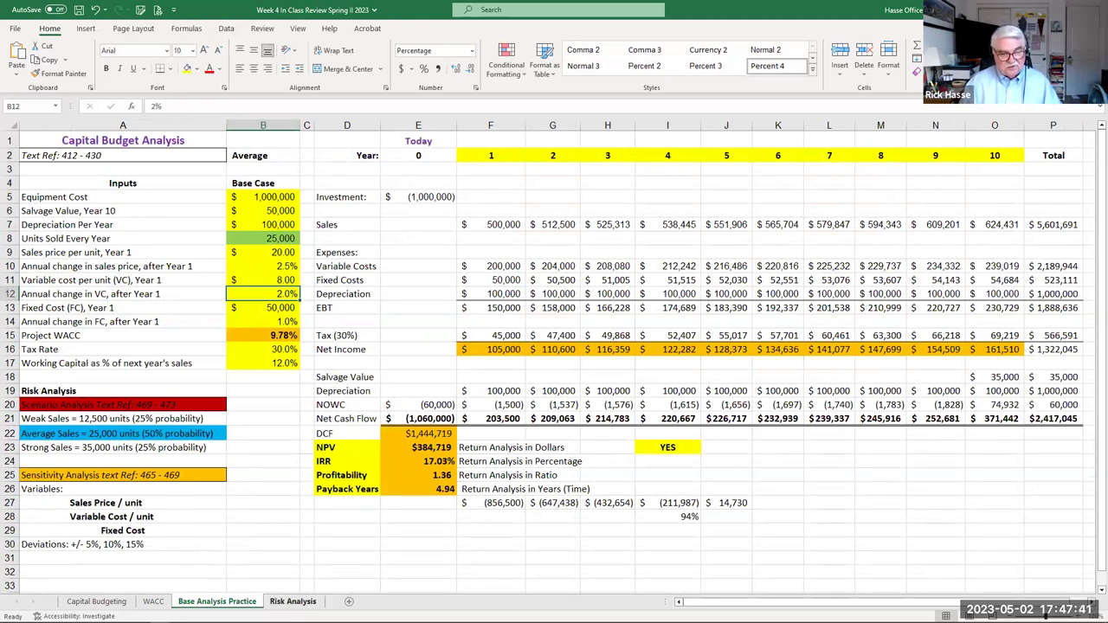
click(292, 602)
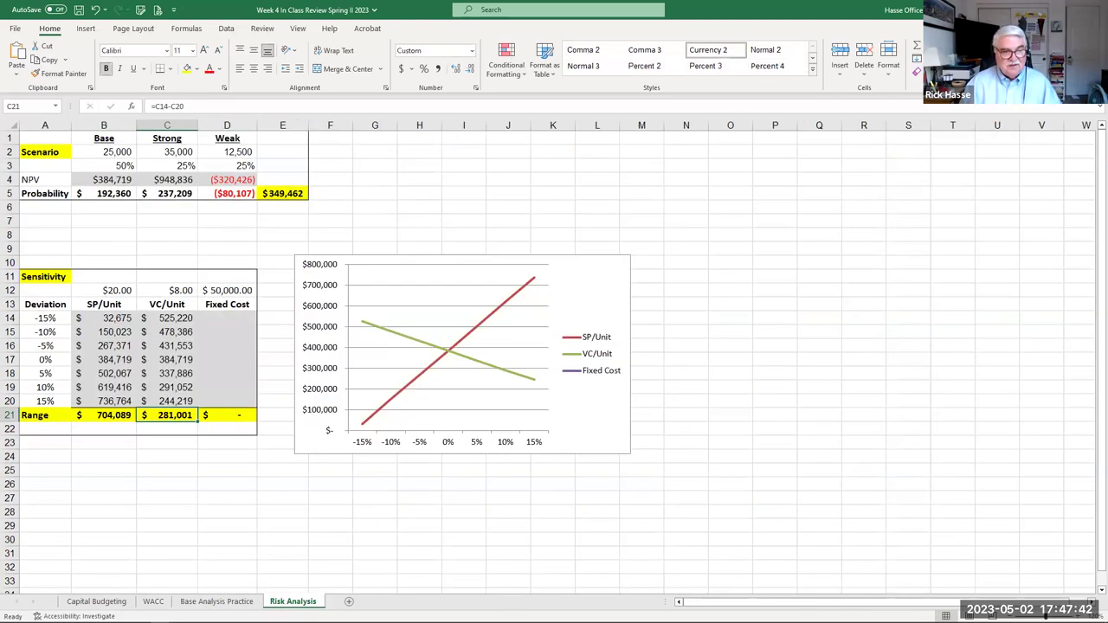
Lower the fixed-cost input in B13 by 15% to 42,500
click(225, 290)
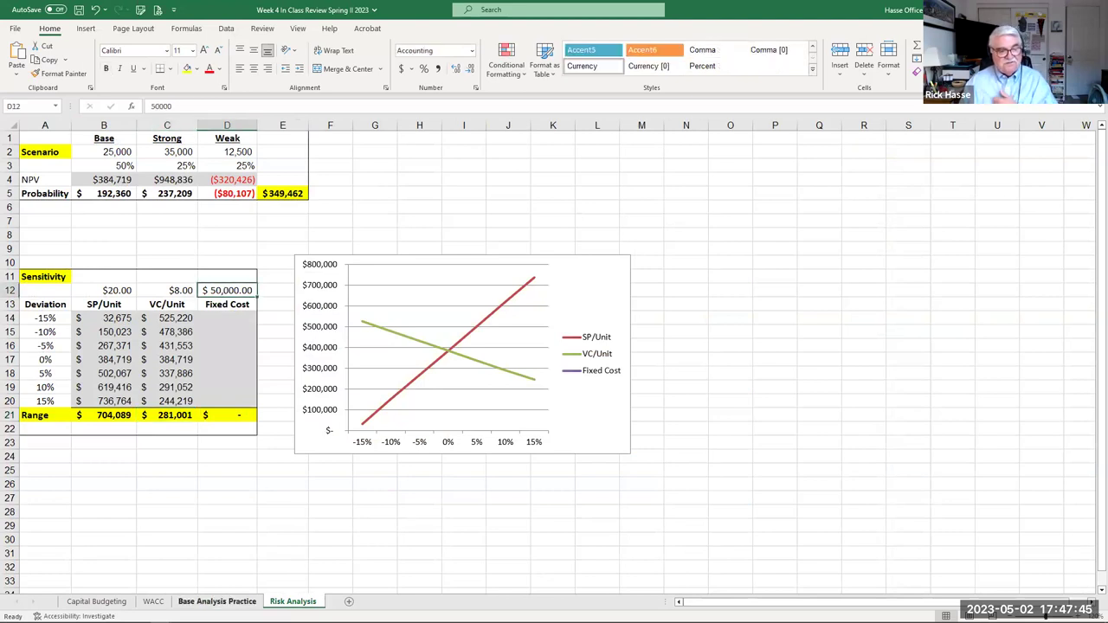
key(ctrl+Page_Up)
click(510, 281)
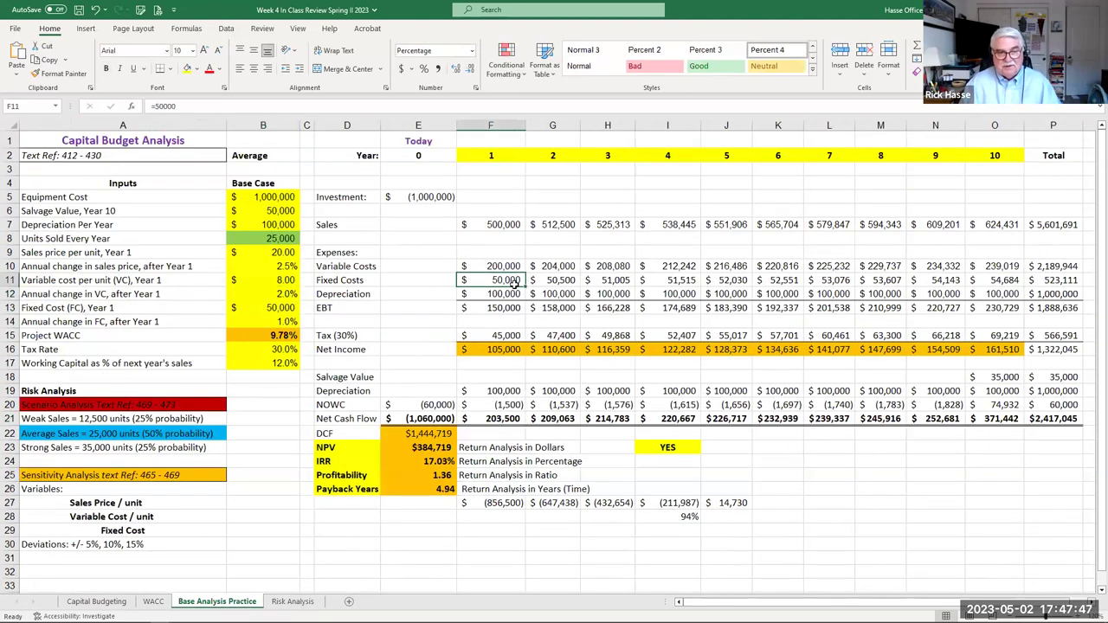
click(294, 601)
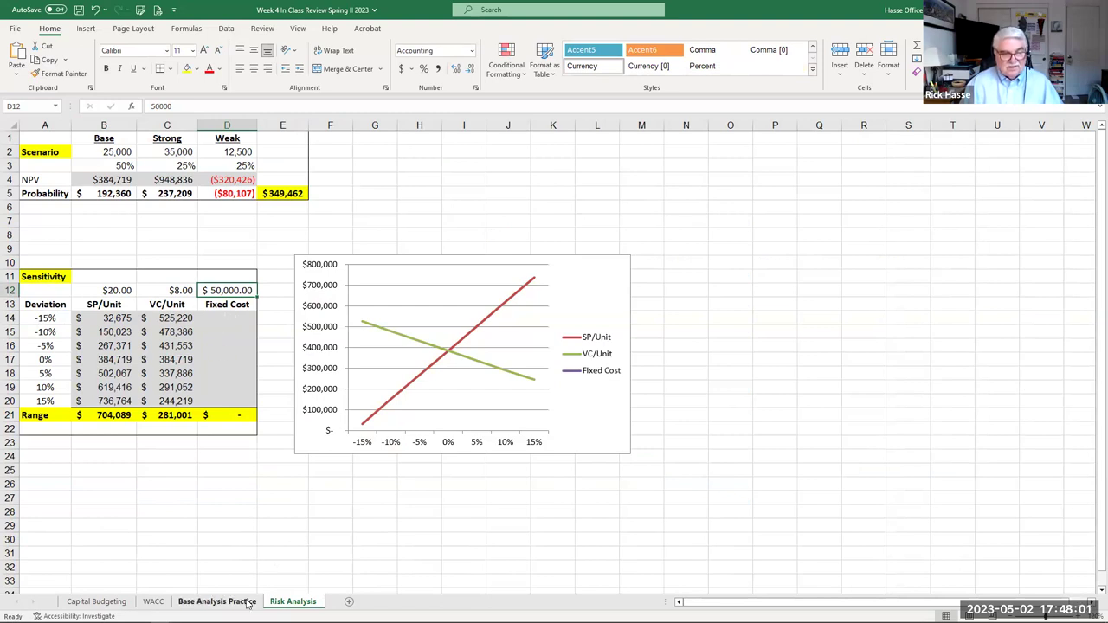
key(ctrl+Page_Up)
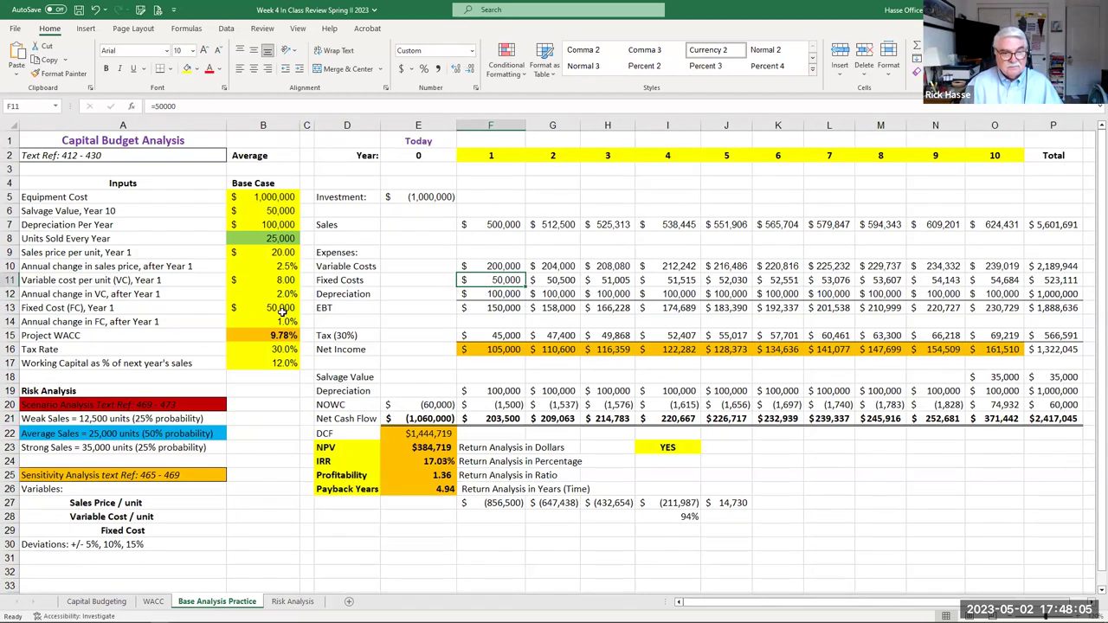
click(270, 307)
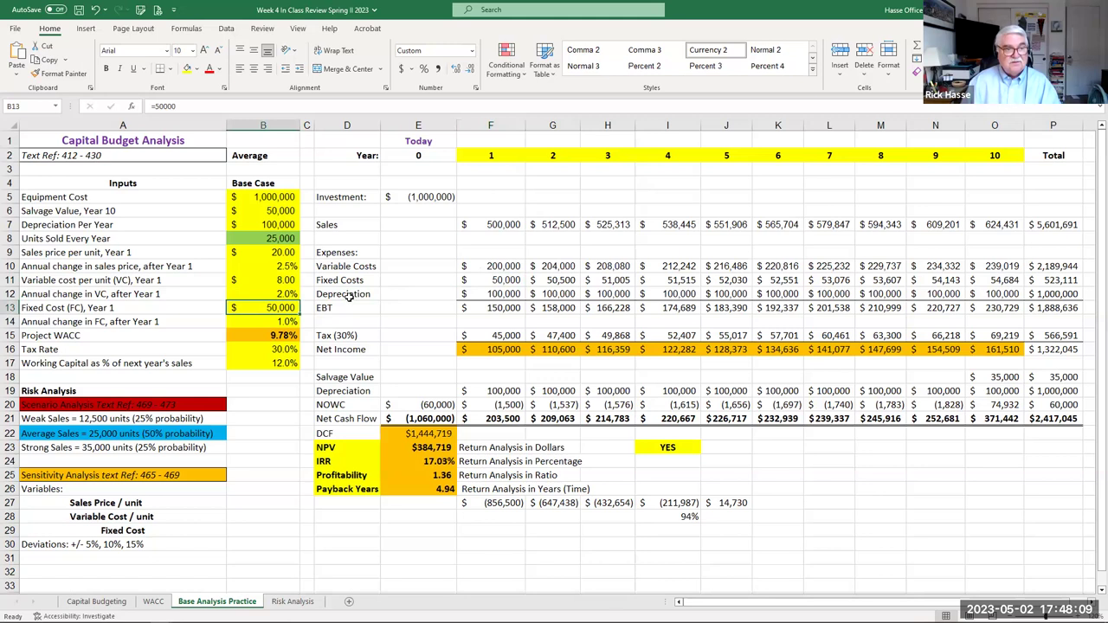
click(185, 109)
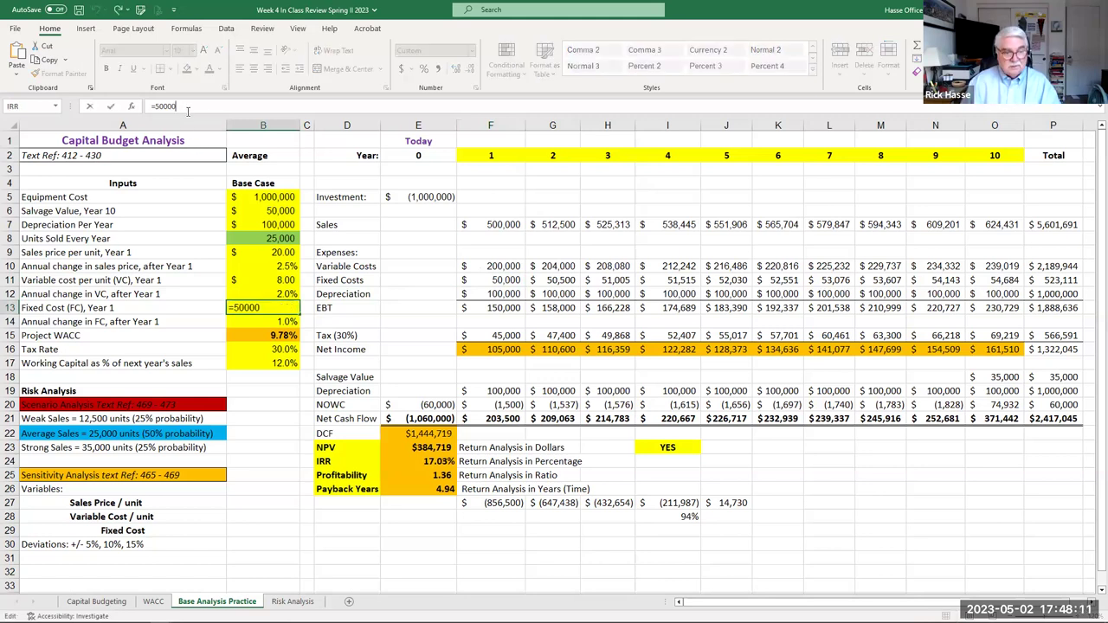
text(*)
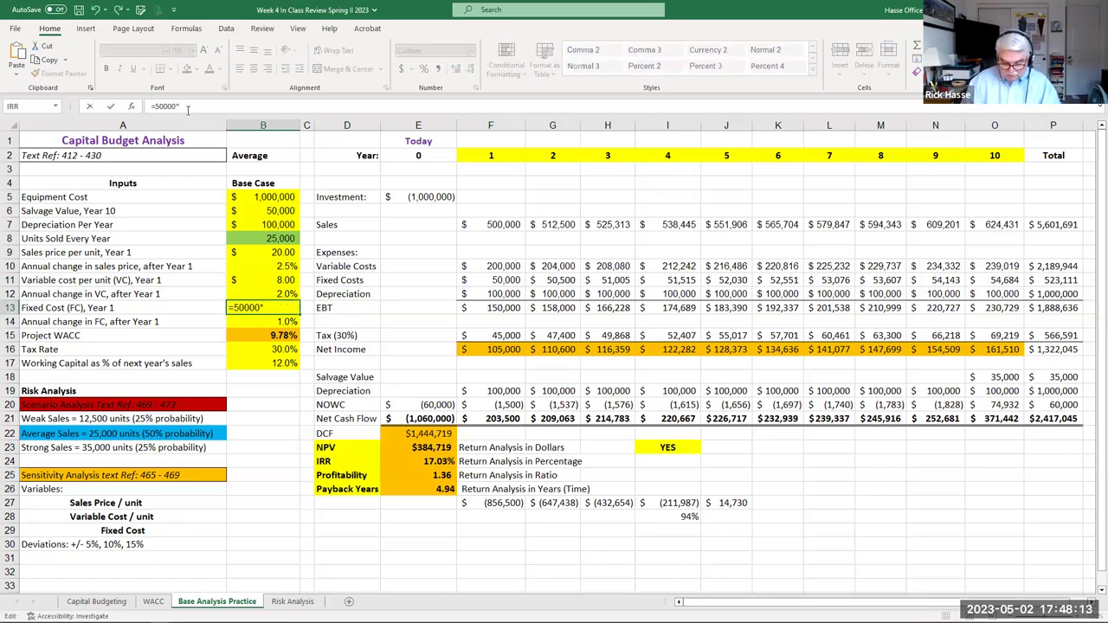
text(.8)
key(Return)
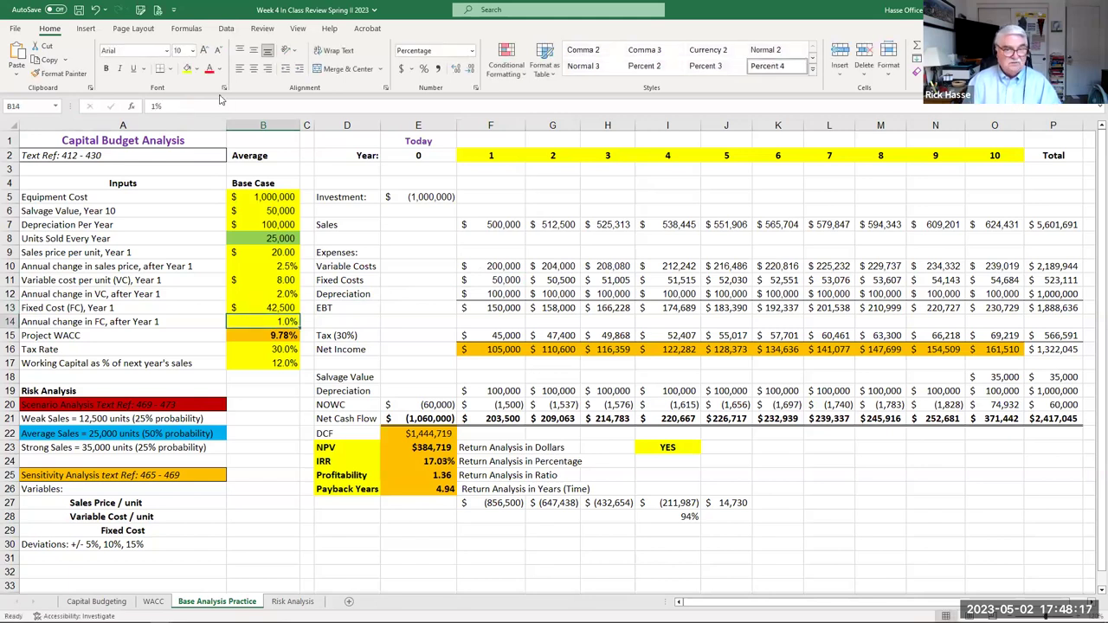
Link Year 1 Fixed Costs in F11 to =B13 and check the $418,534 NPV
click(510, 280)
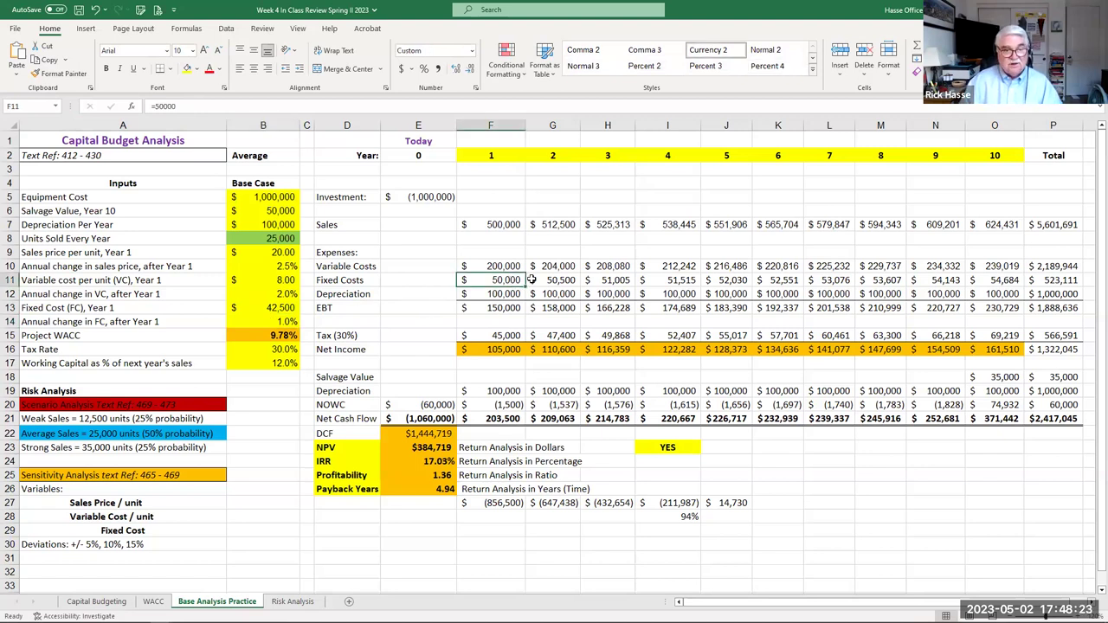
text(=)
click(273, 309)
key(Return)
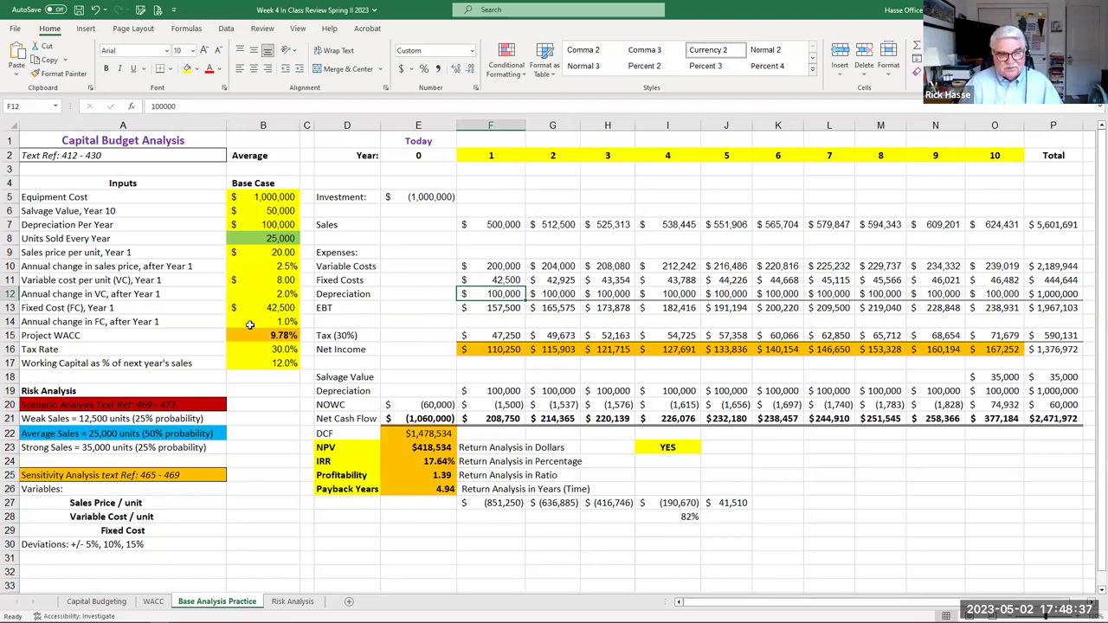
click(500, 279)
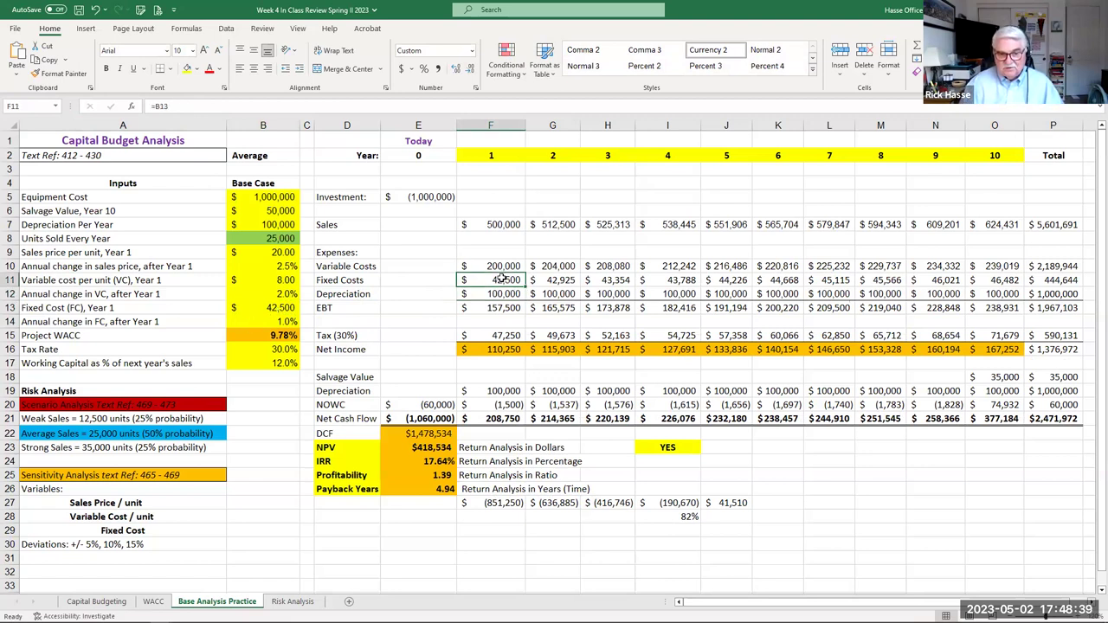
click(422, 447)
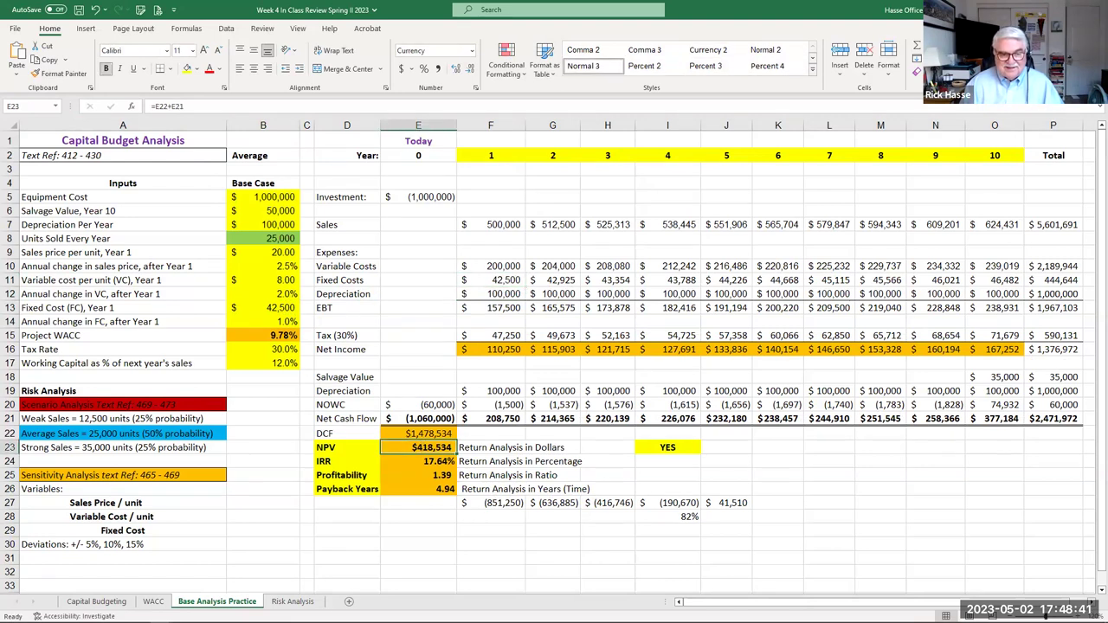
Record $418,534 as the -15% Fixed Cost NPV in D14
click(291, 601)
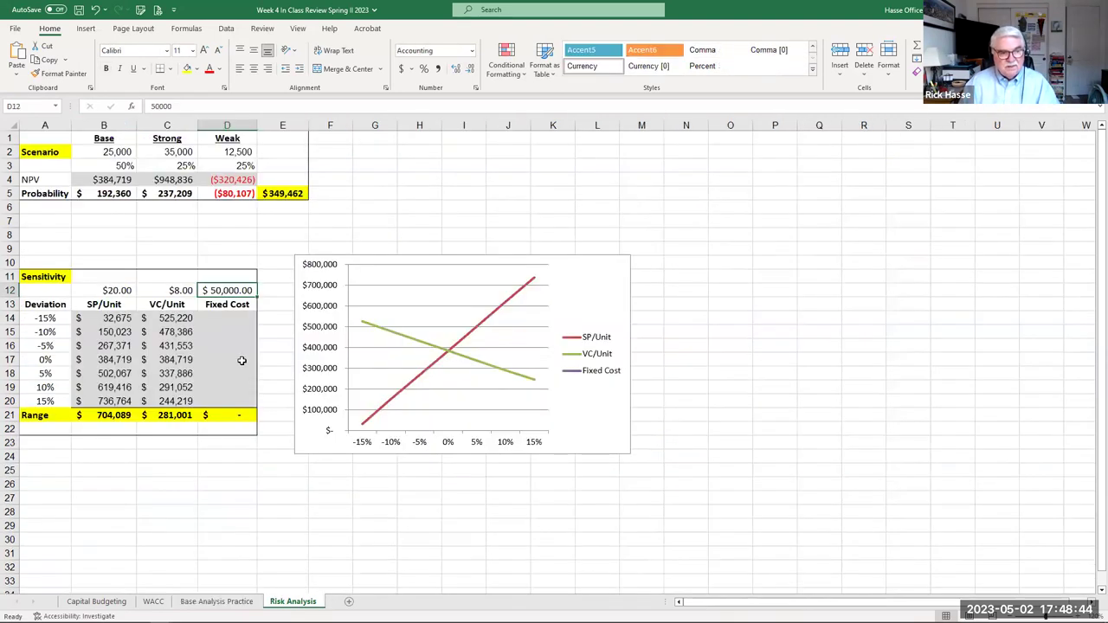
double_click(218, 317)
text(418)
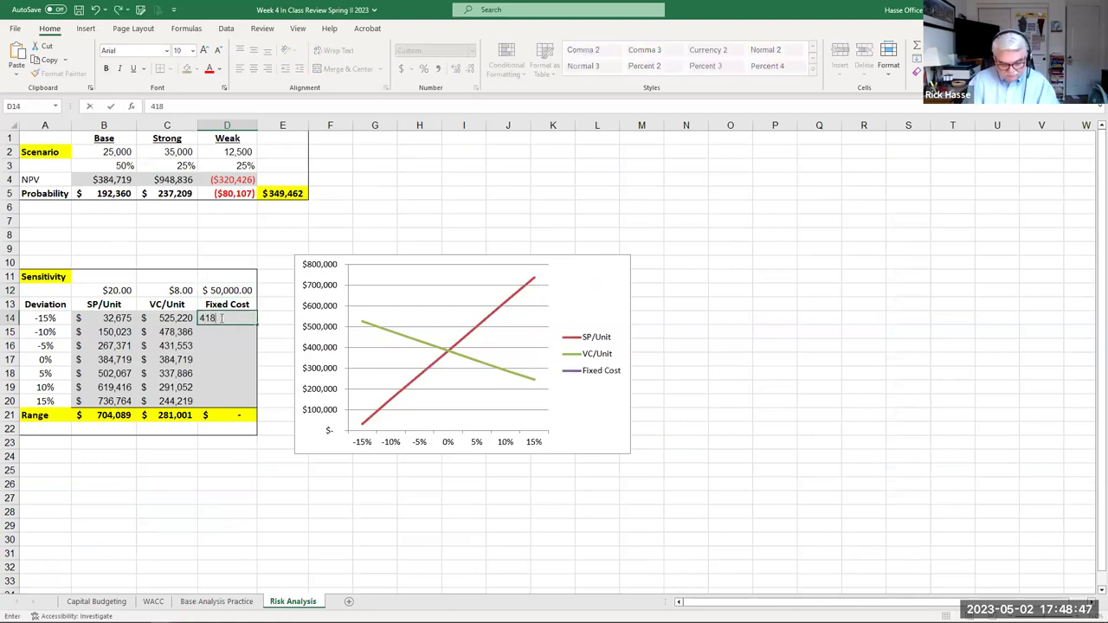
key(Return)
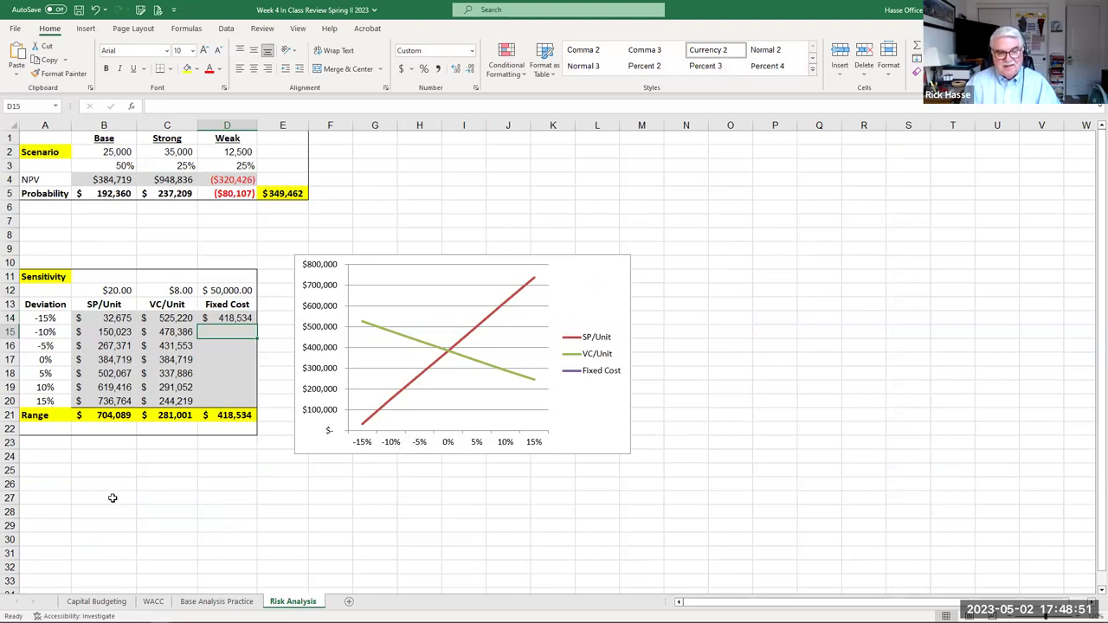
Set B13 to =50000*0.90 (45,000) and record $407,262 as the -10% NPV
click(217, 601)
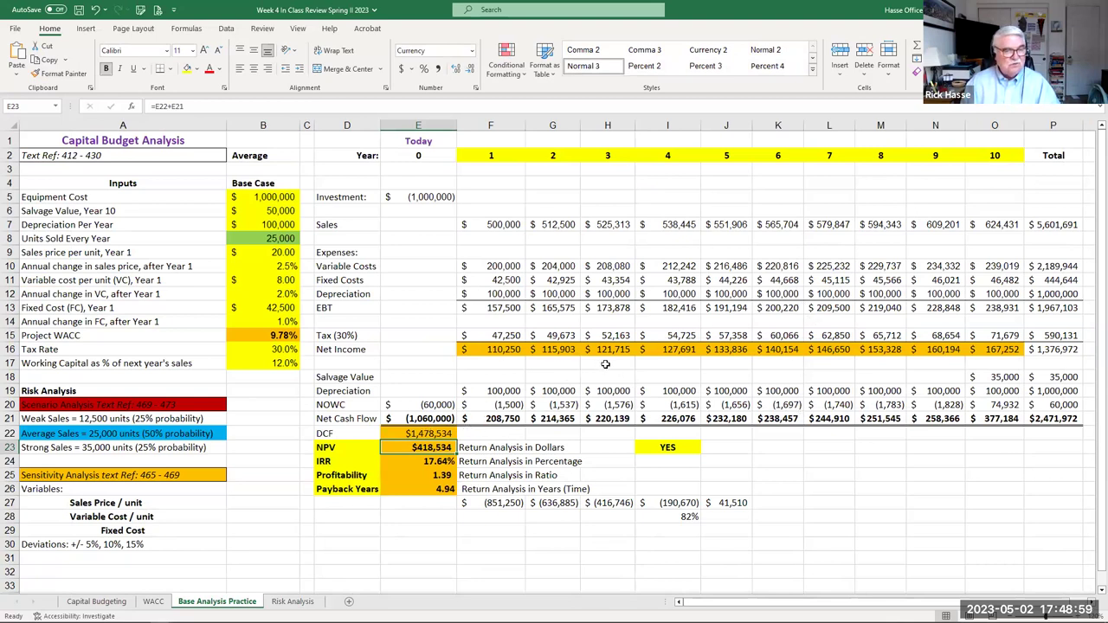
click(263, 311)
click(201, 105)
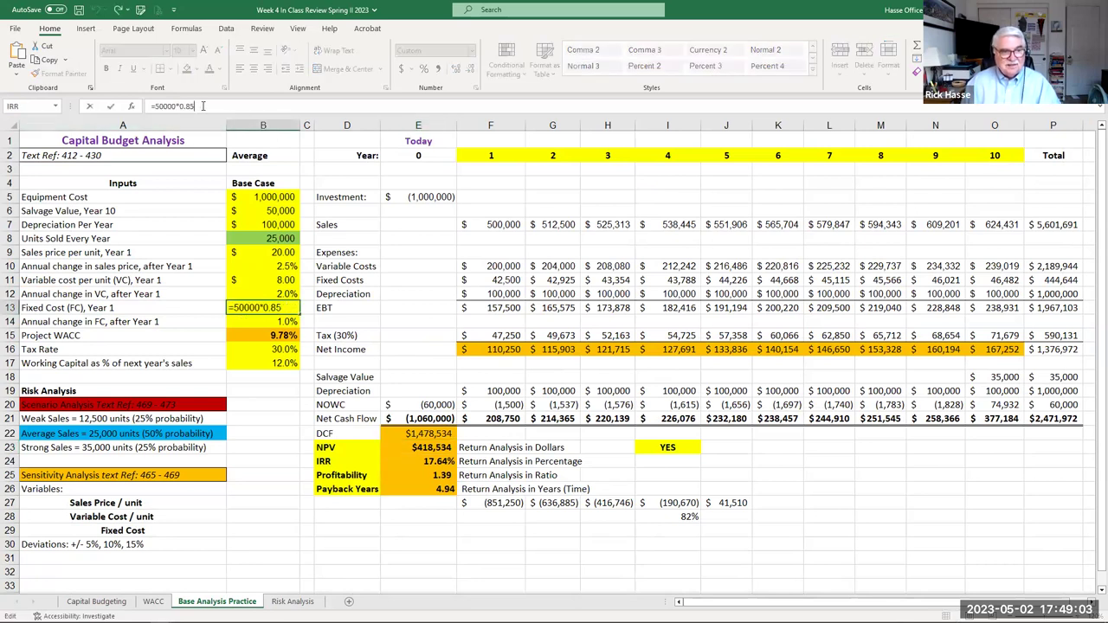
key(BackSpace)
key(BackSpace)
text(90)
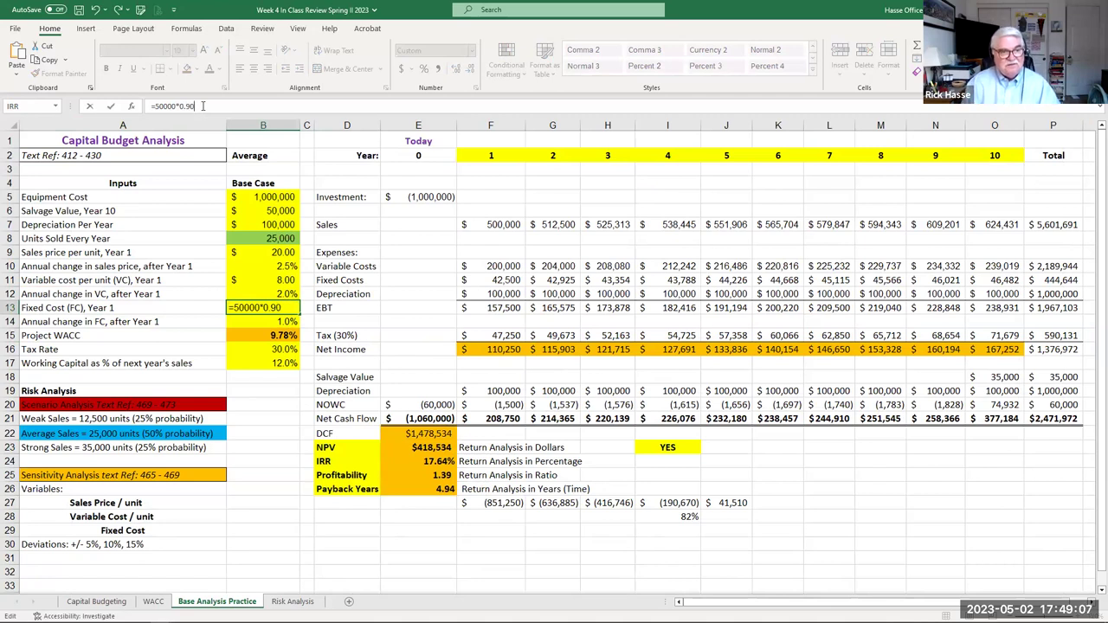
click(283, 327)
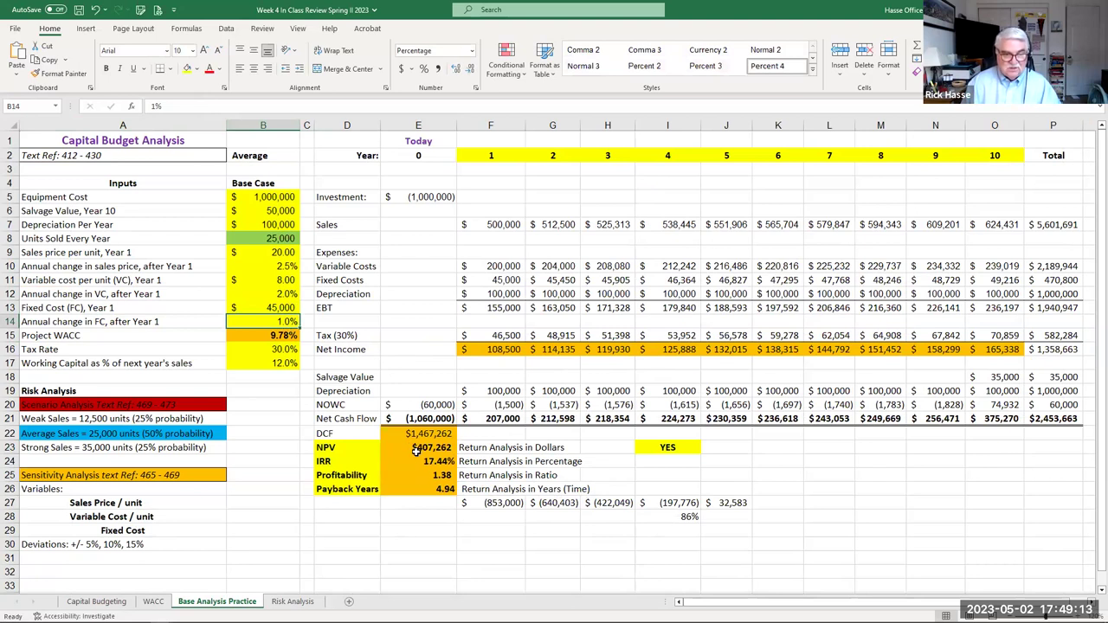
click(292, 601)
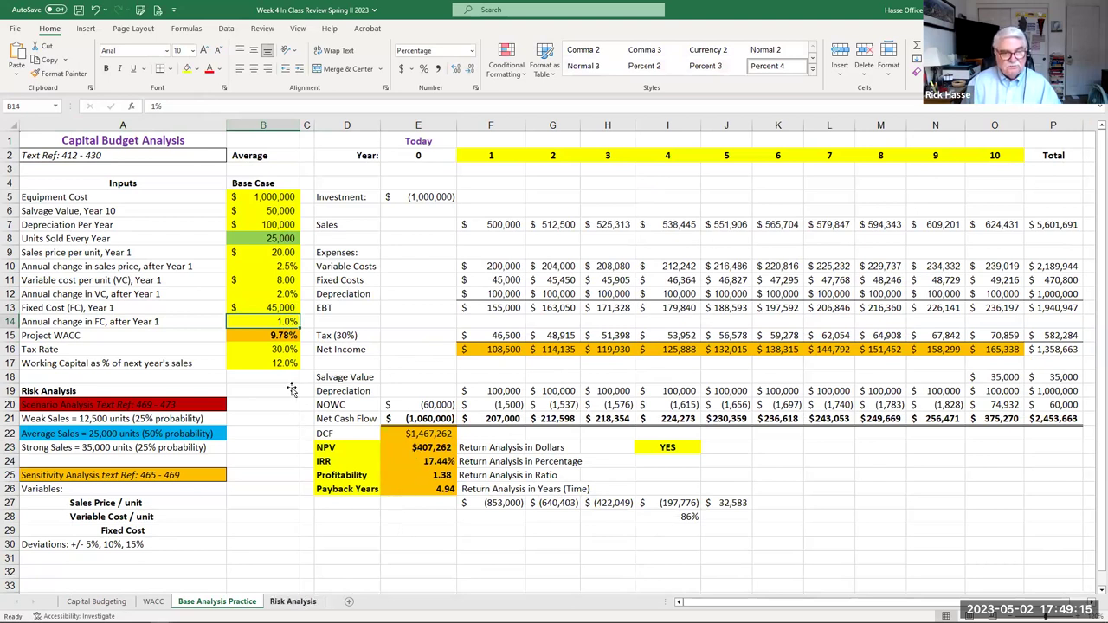
text(407)
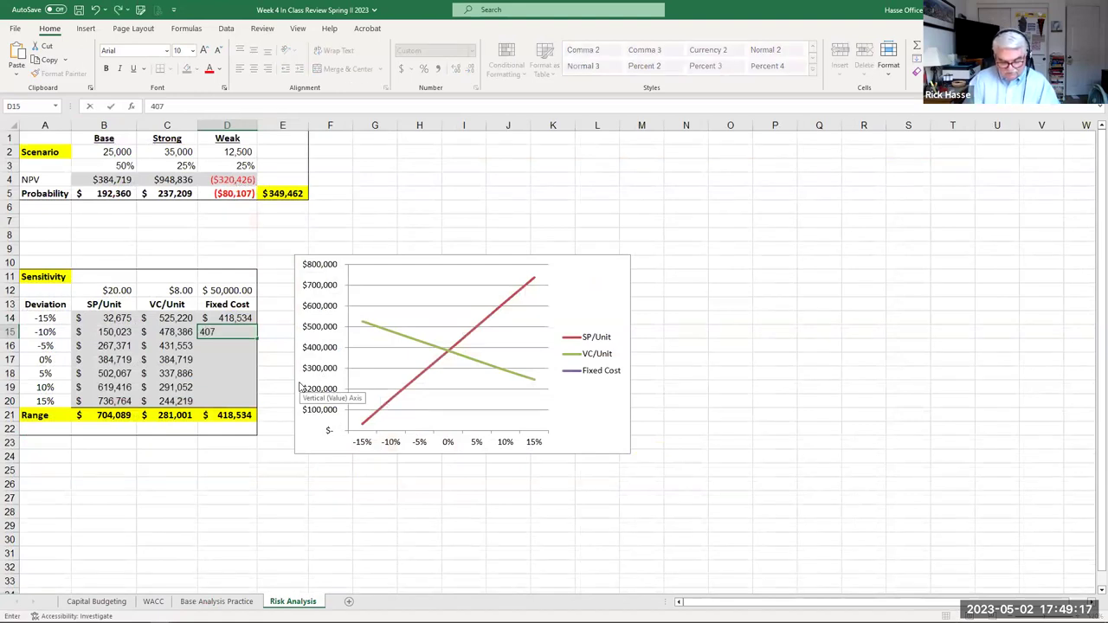
text(,262)
key(Return)
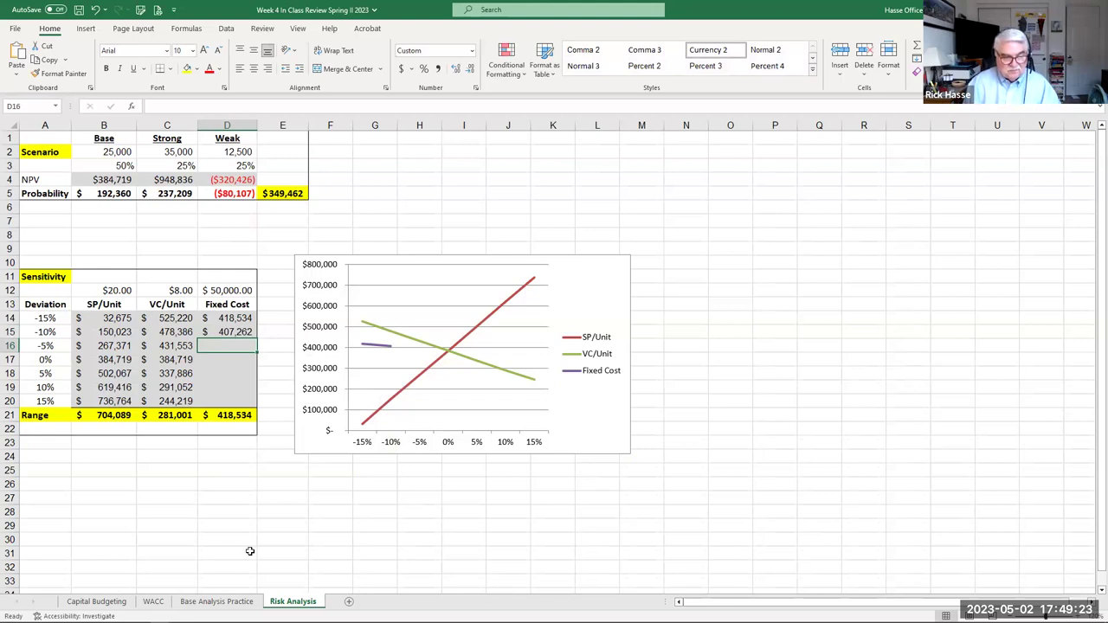
Set B13 to =50000*0.95 (47,500), recording $395,991 at -5% and $384,719 at 0%
click(232, 601)
click(267, 310)
click(197, 106)
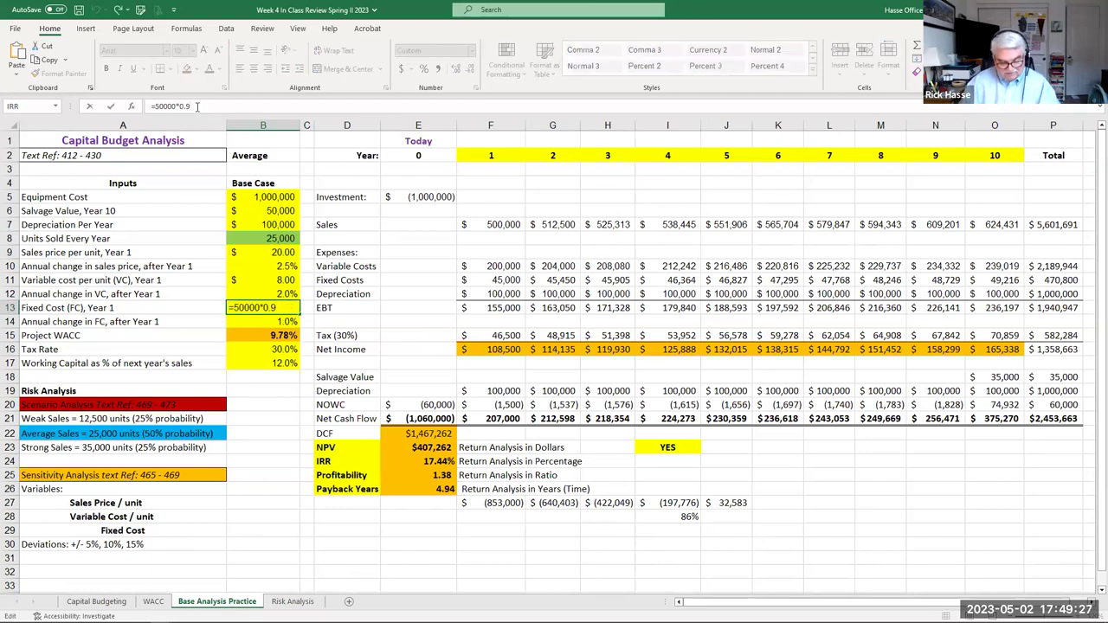
text(5)
key(Return)
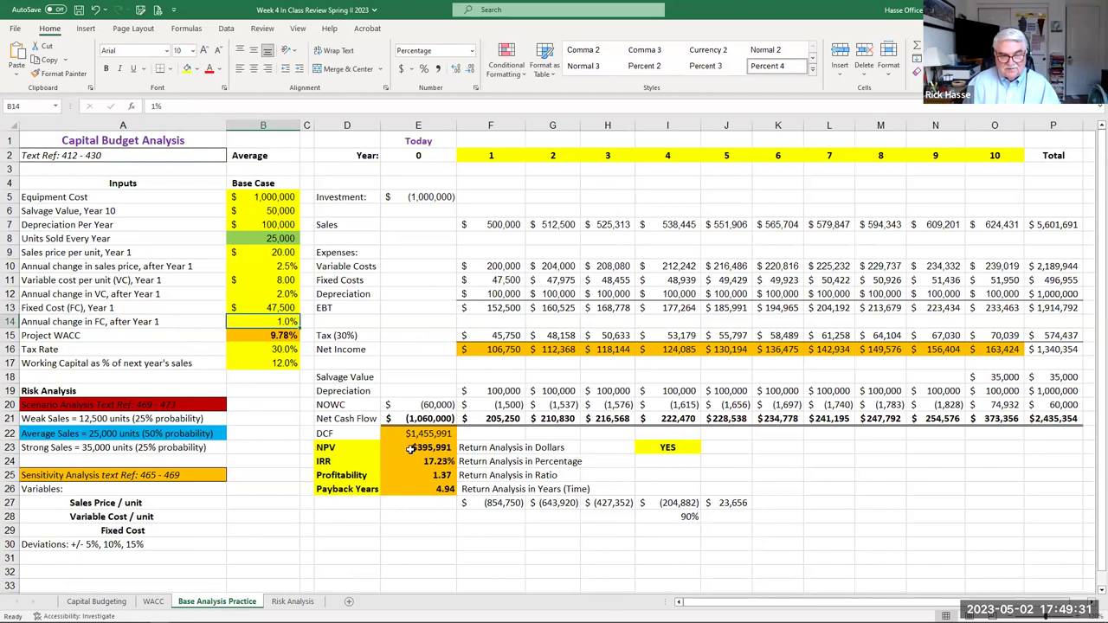
click(293, 601)
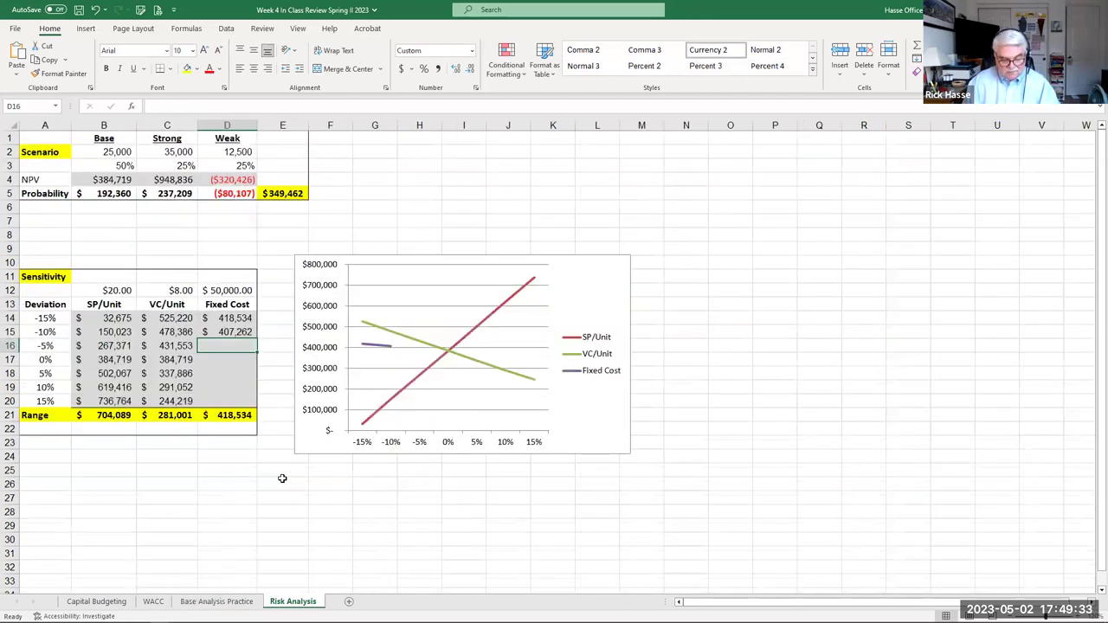
text(395,991)
key(Return)
text(384,7)
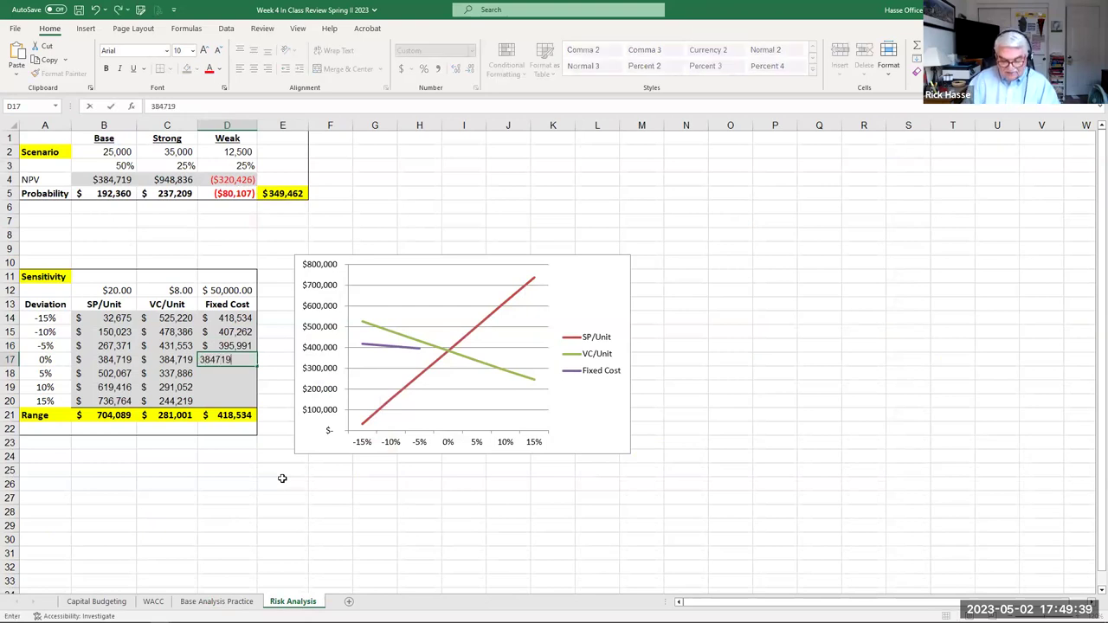
text(19)
key(Return)
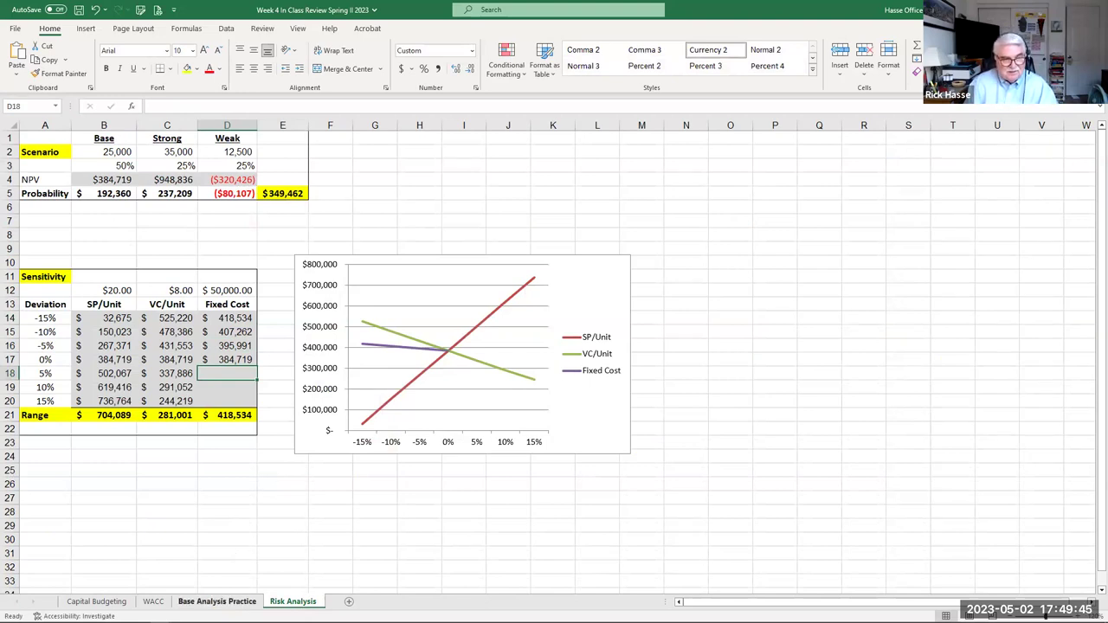
Raise the B13 fixed cost to 105% (52,500) and record 373,448 as the 5% Fixed Cost NPV
click(218, 604)
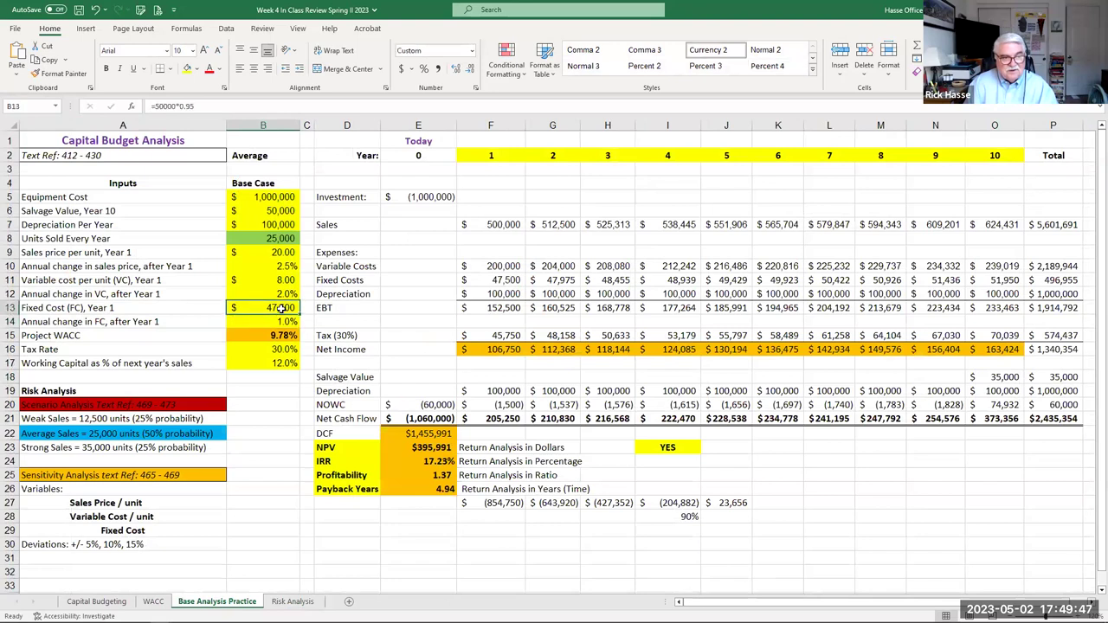
click(219, 107)
key(BackSpace)
key(BackSpace)
key(BackSpace)
text(1.05)
key(Return)
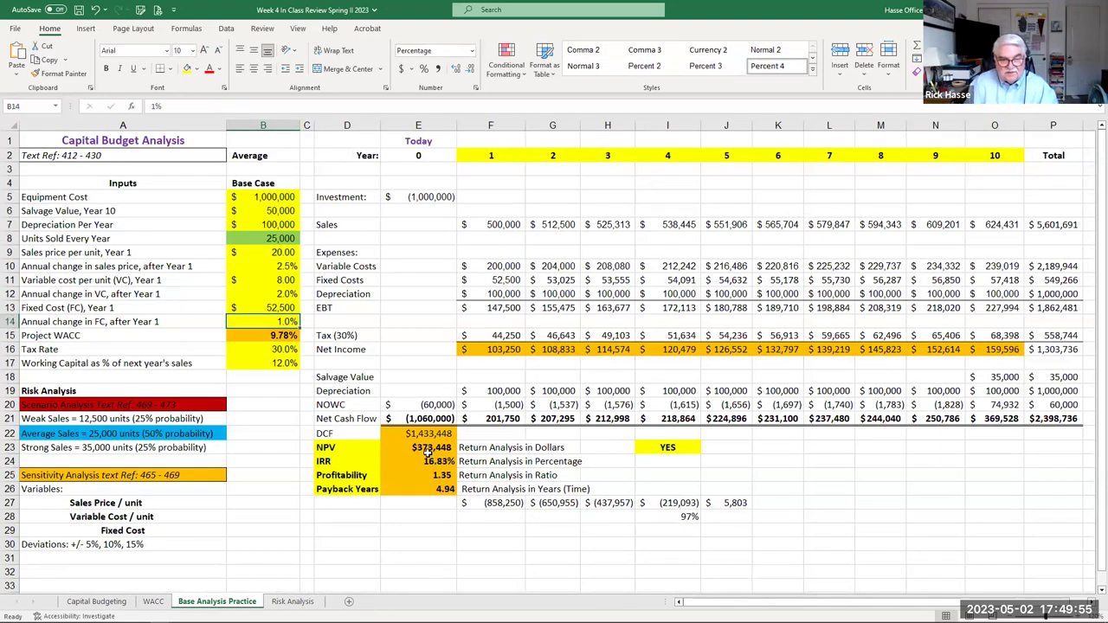
click(306, 604)
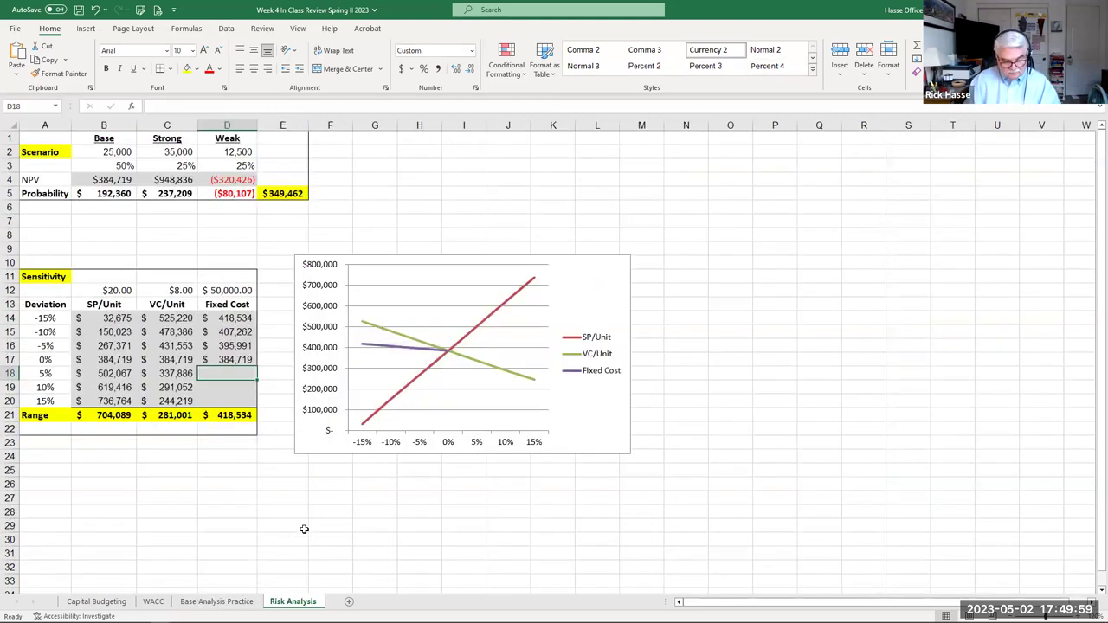
text(373448)
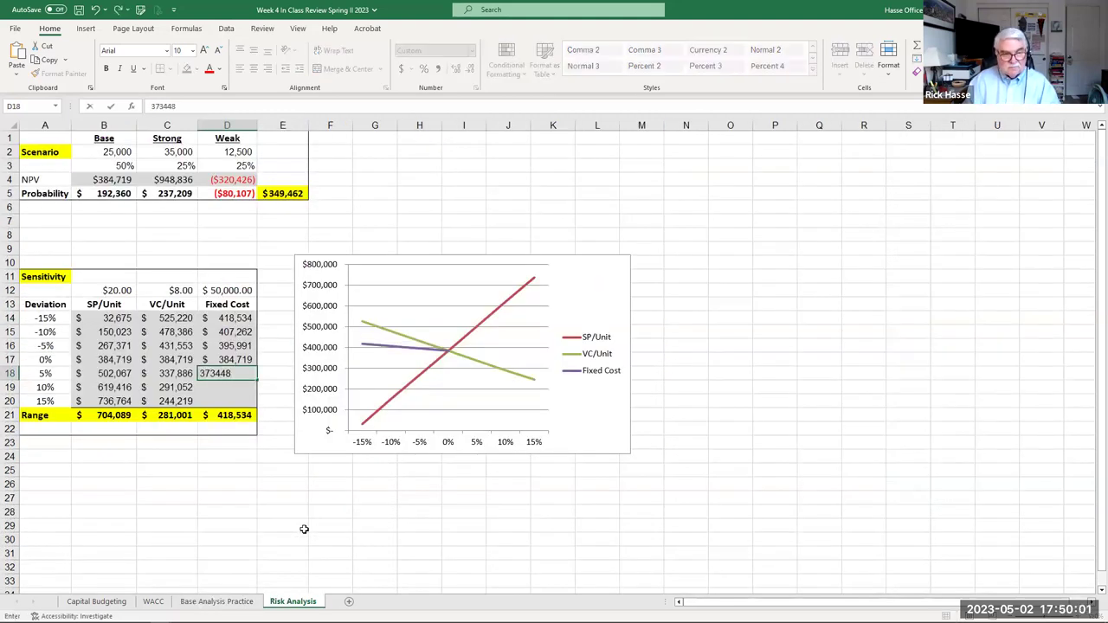
key(Return)
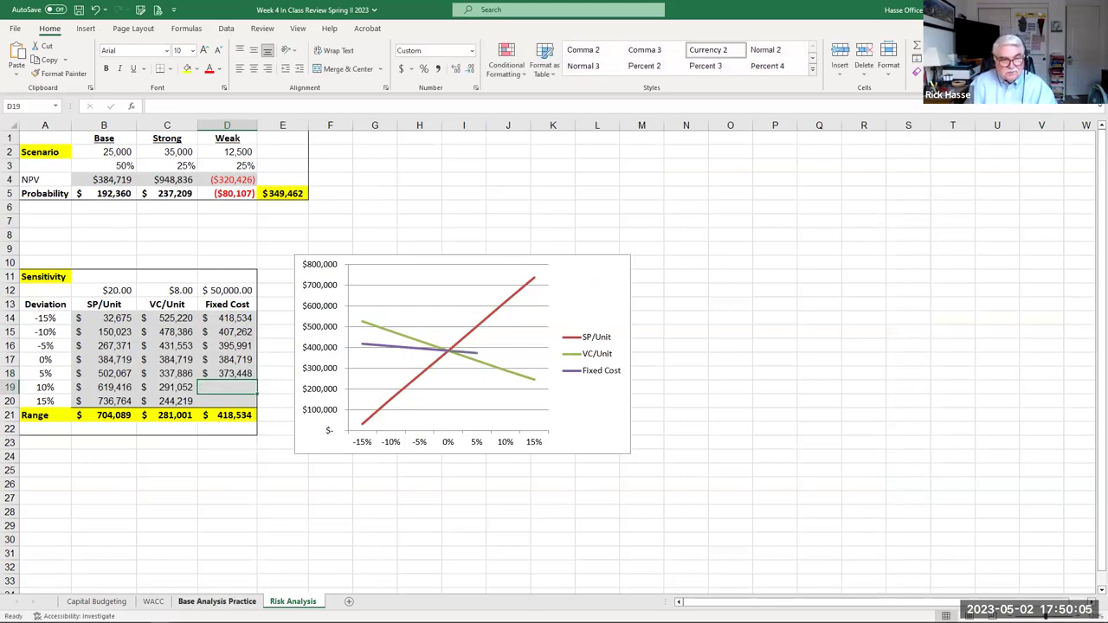
Raise the fixed cost to 110% (55,000) and record 362,176 as the 10% Fixed Cost NPV
click(246, 603)
click(282, 306)
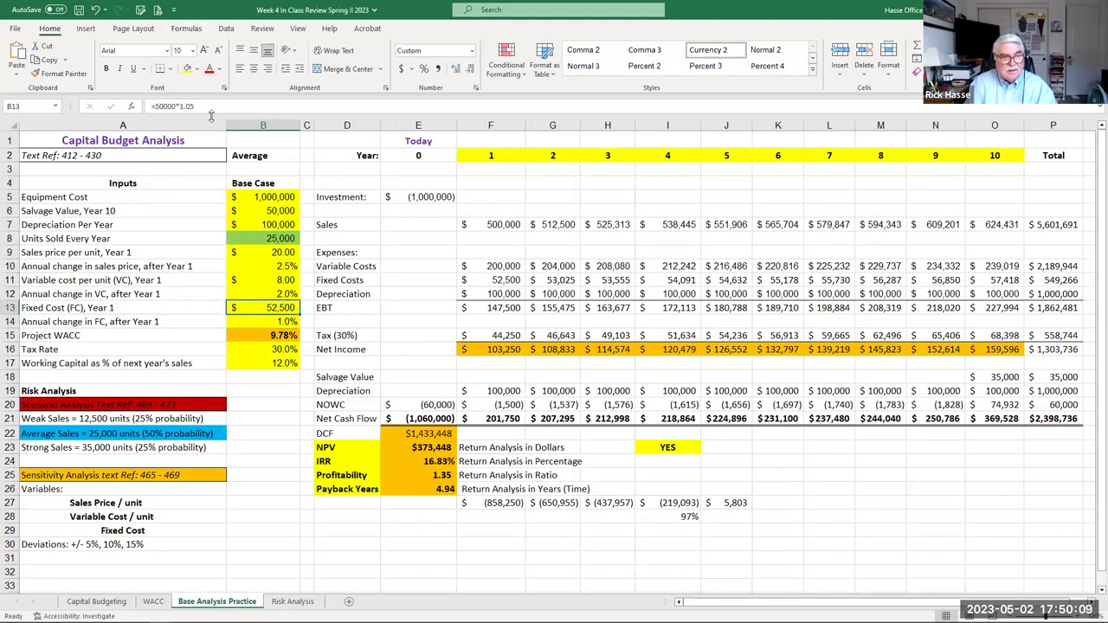
click(173, 105)
key(BackSpace)
key(BackSpace)
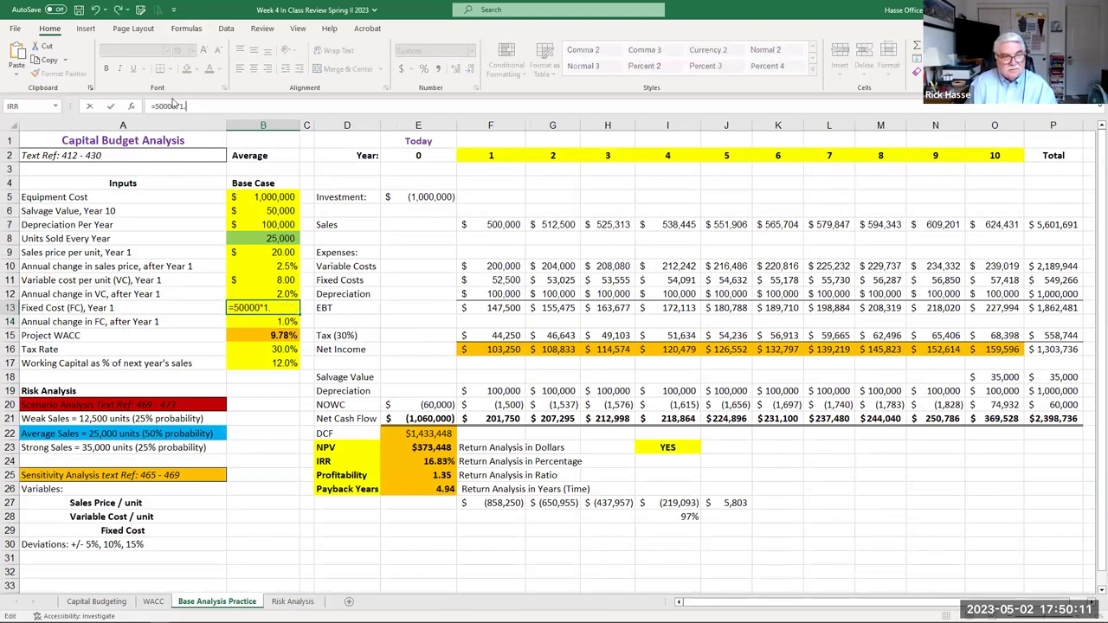
text(10)
key(Return)
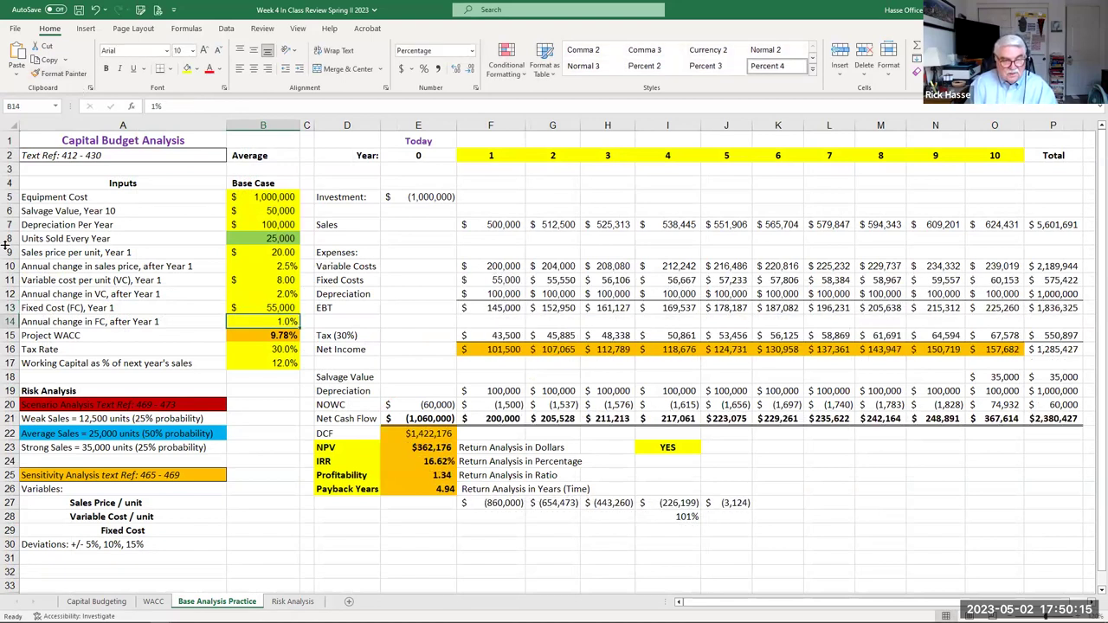
click(282, 602)
text(362,)
text(176)
key(Return)
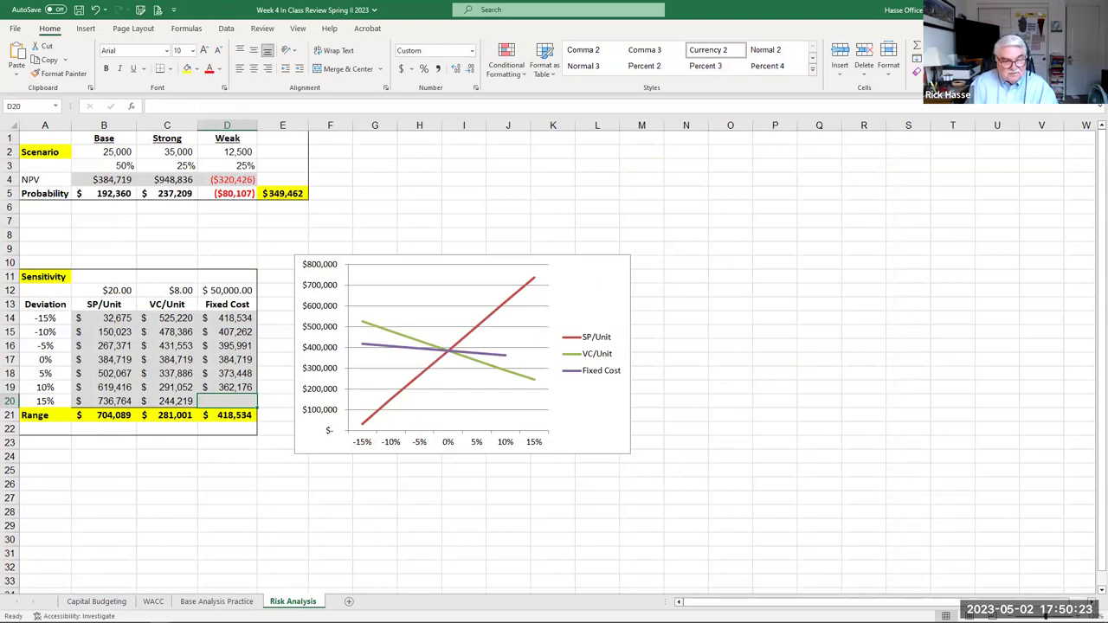
Raise the fixed cost to 115% (57,500) and enter 350,905 in D20
key(ctrl+Page_Up)
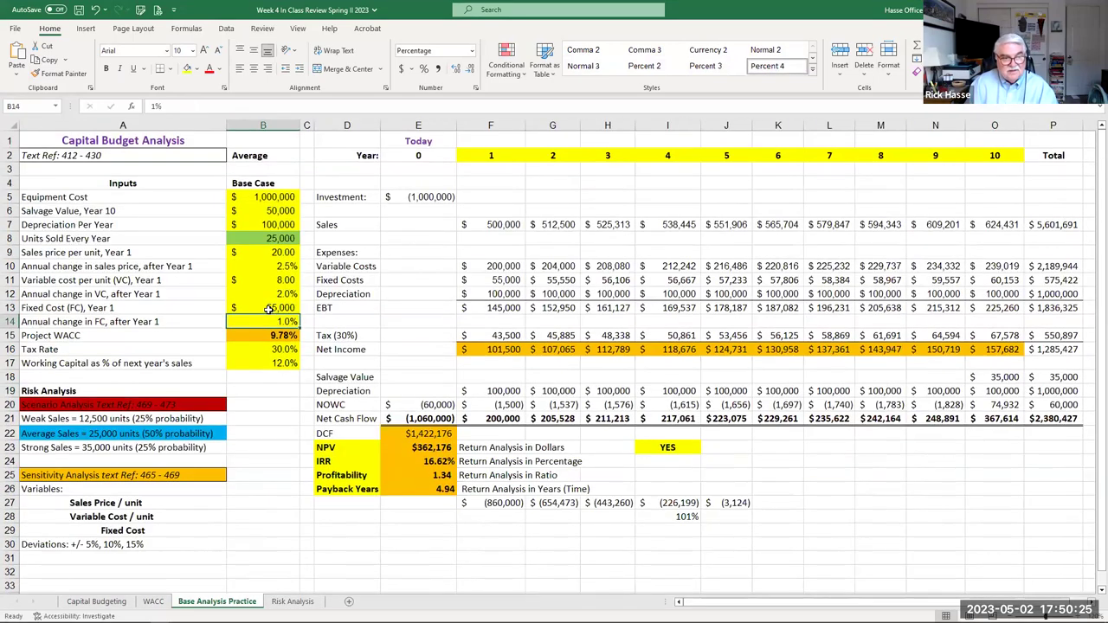
click(208, 107)
text(5)
key(Return)
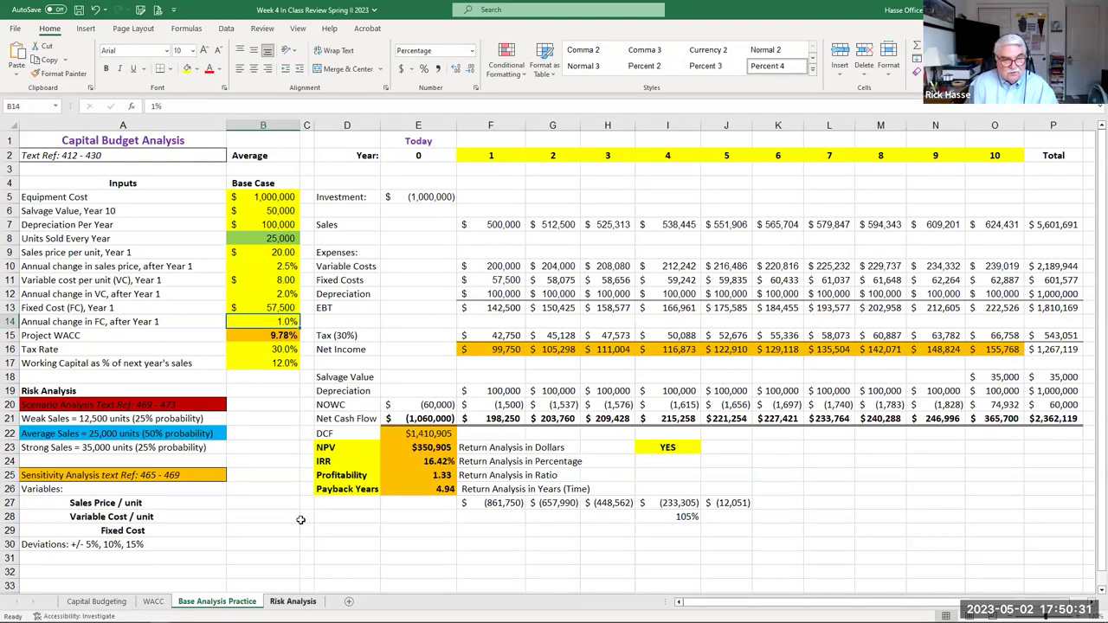
key(ctrl+Page_Down)
text(35)
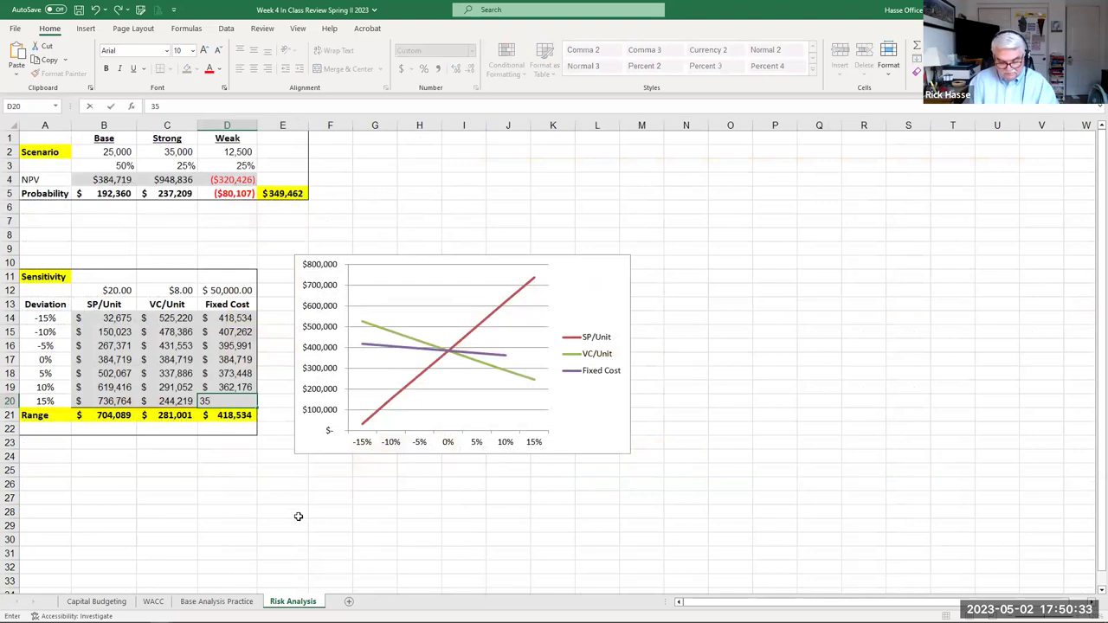
text(0,905)
key(Return)
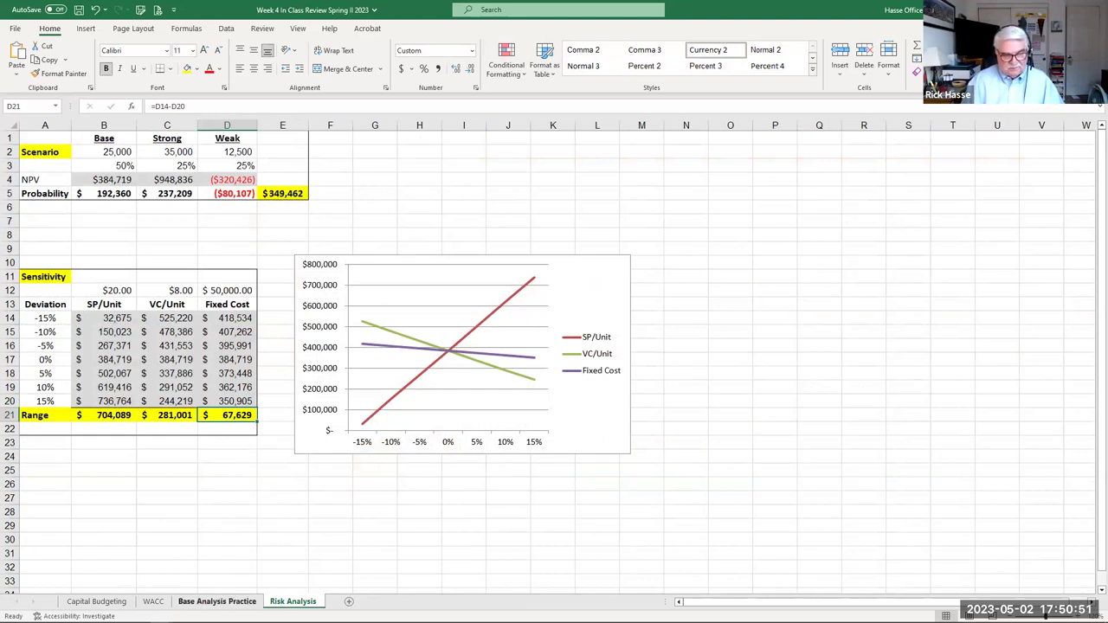
Change B13 from =50000*1.15 to =50000, restoring NPV to $384,719, and return to Risk Analysis
click(217, 601)
click(267, 309)
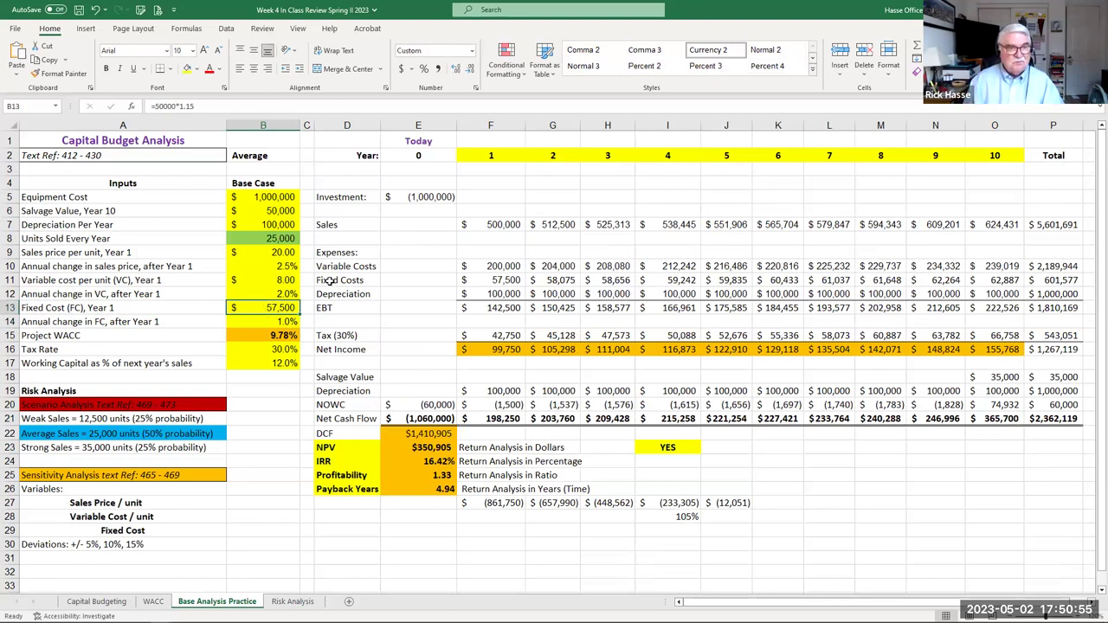
click(207, 107)
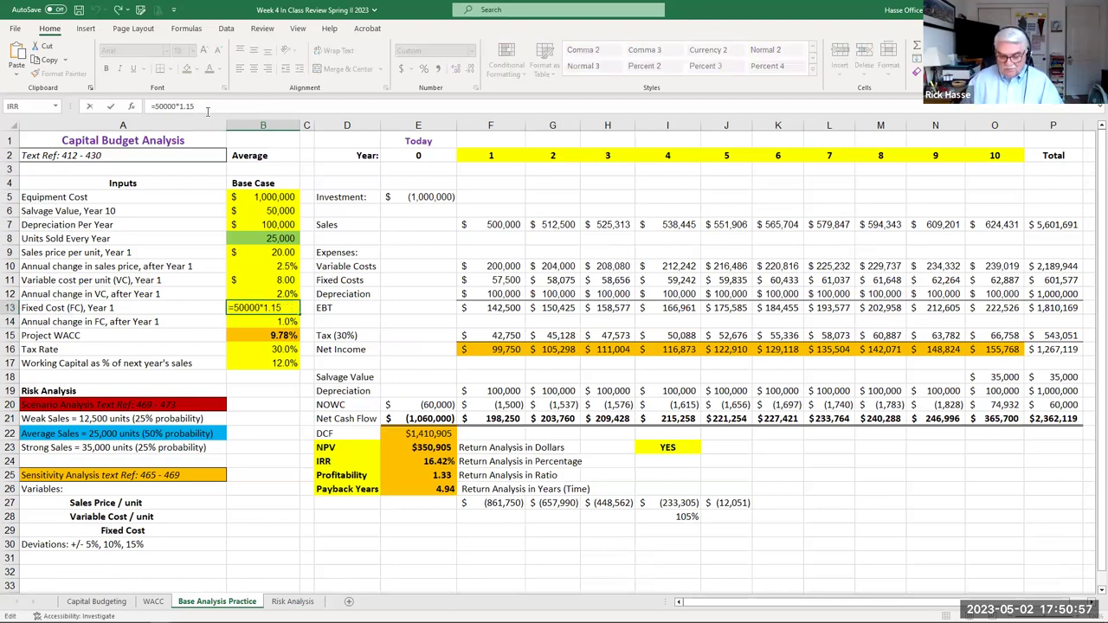
key(BackSpace)
key(BackSpace)
key(BackSpace)
key(BackSpace)
key(Return)
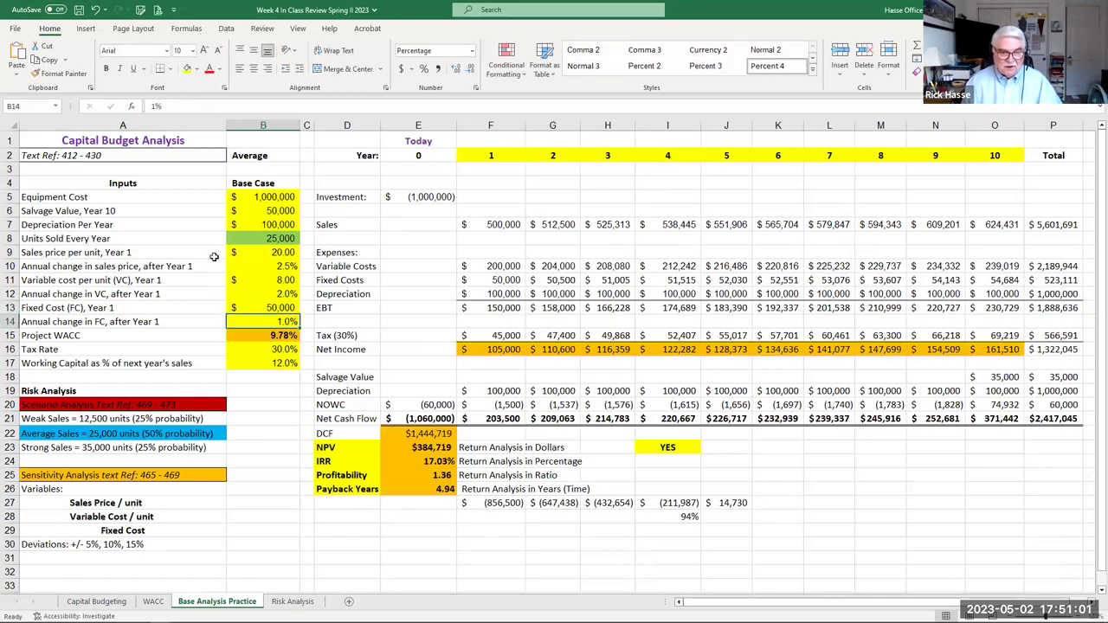
click(303, 601)
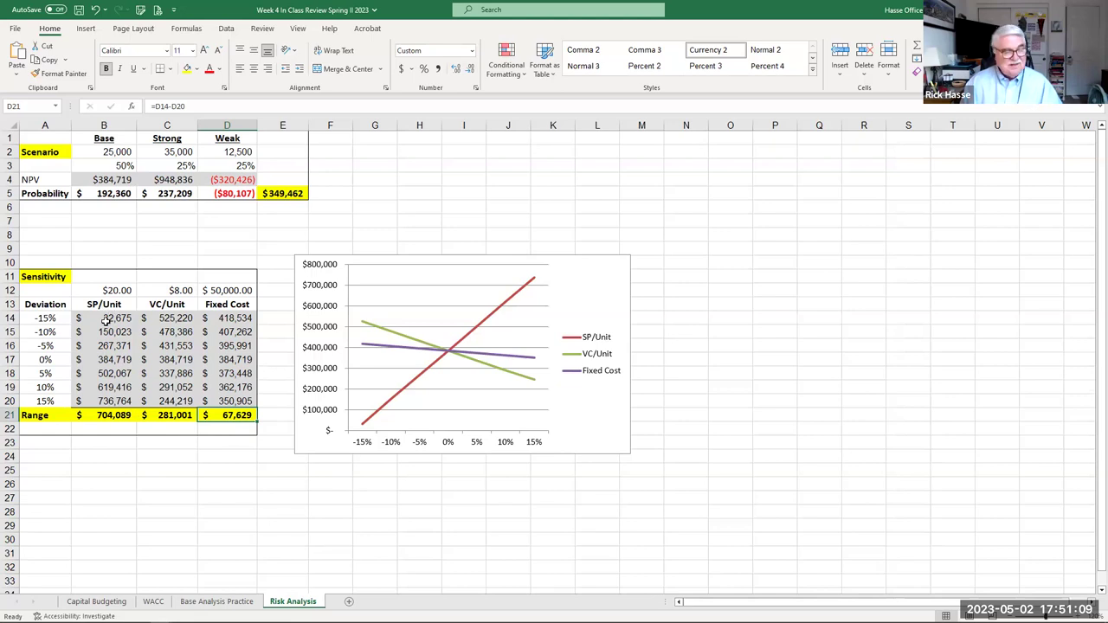
click(113, 154)
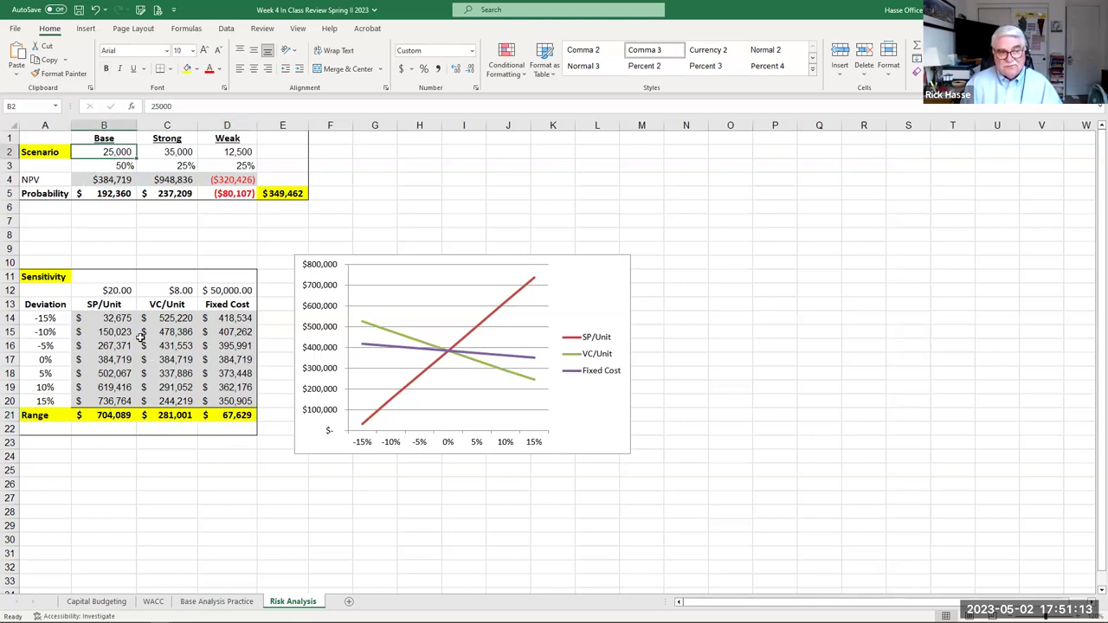
click(106, 322)
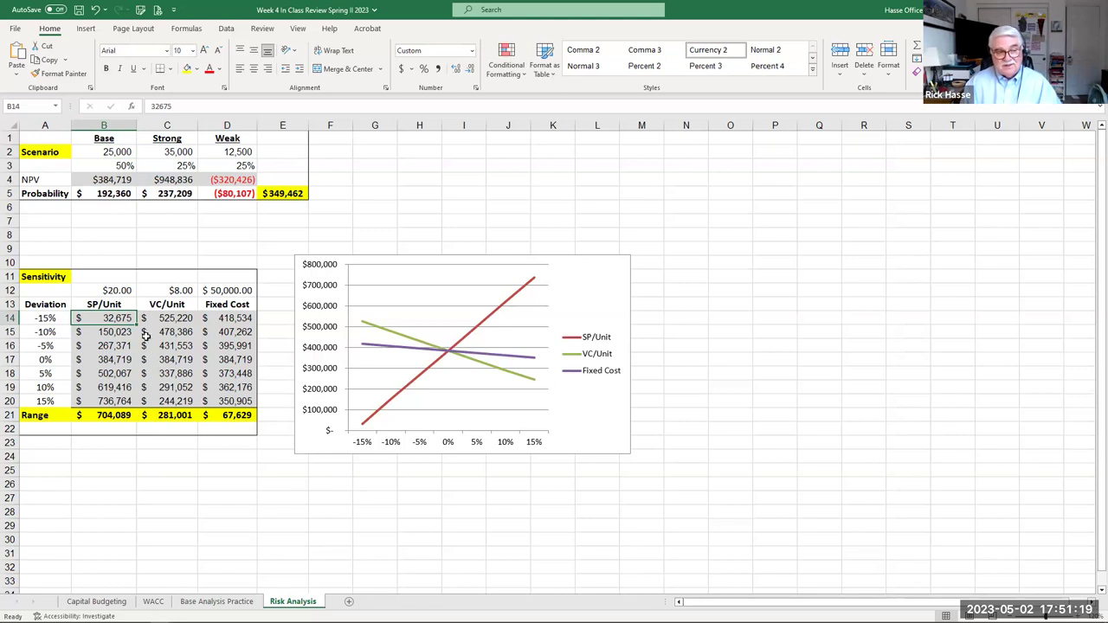
click(109, 402)
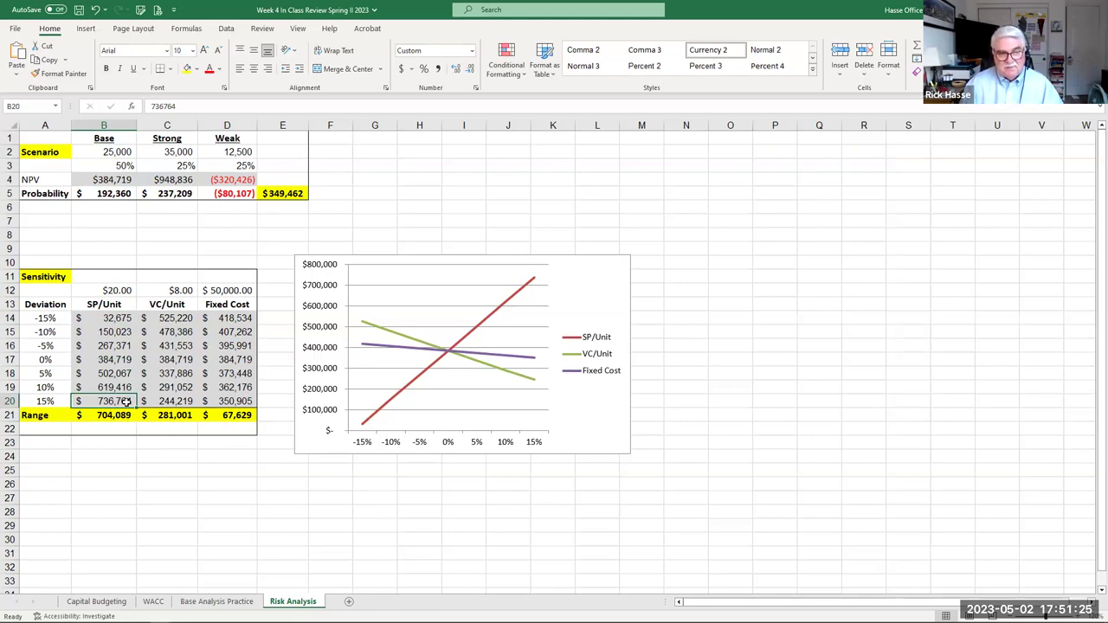
click(118, 291)
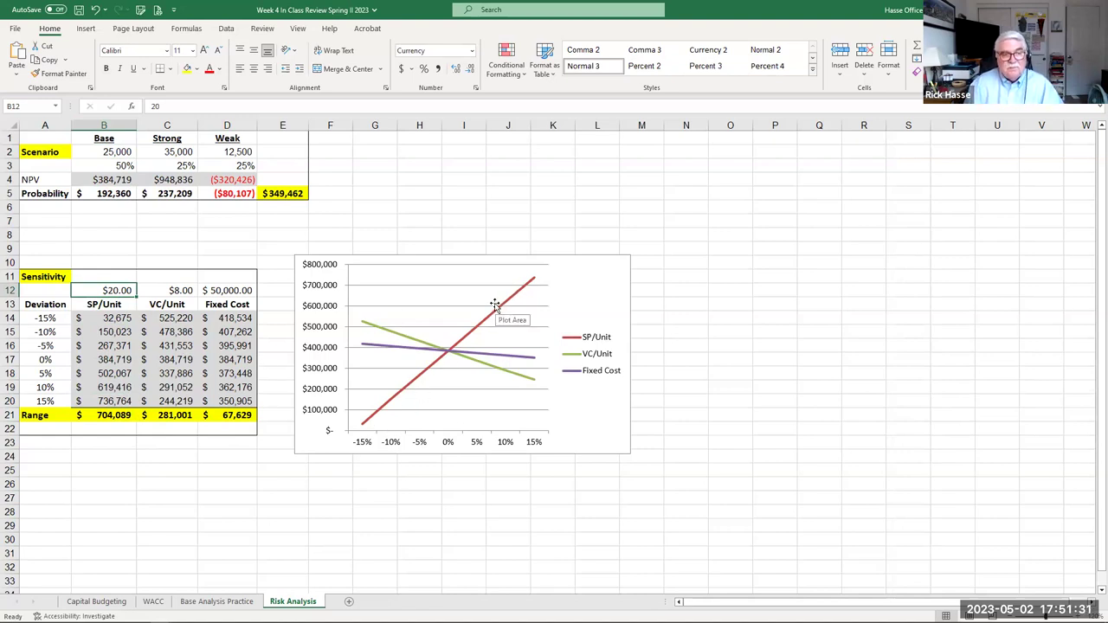
click(175, 290)
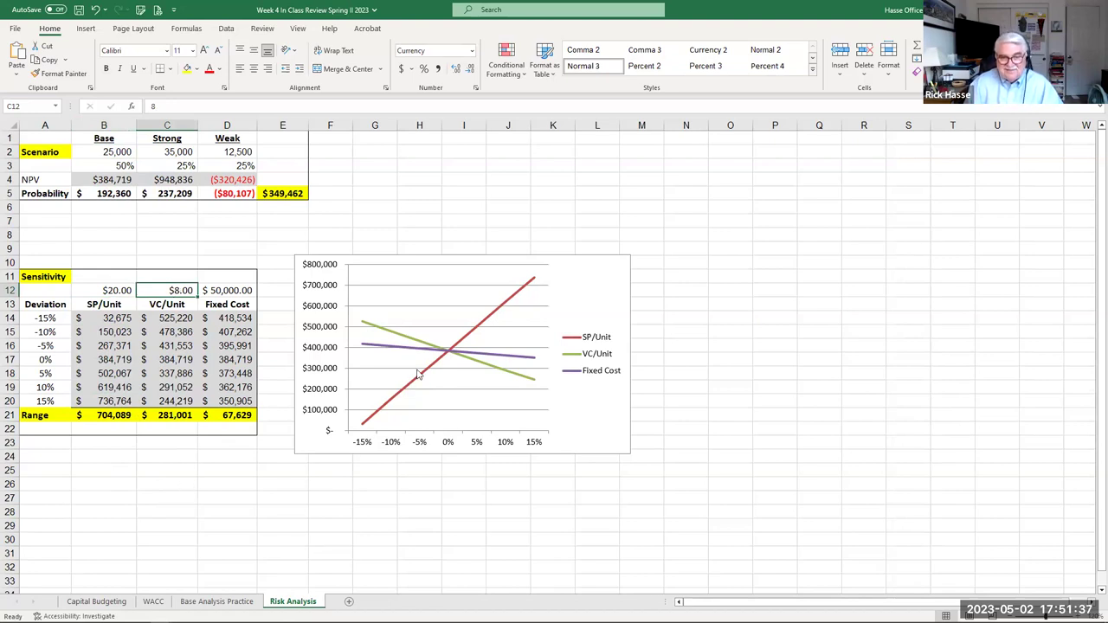
click(167, 318)
drag(167, 317, 188, 401)
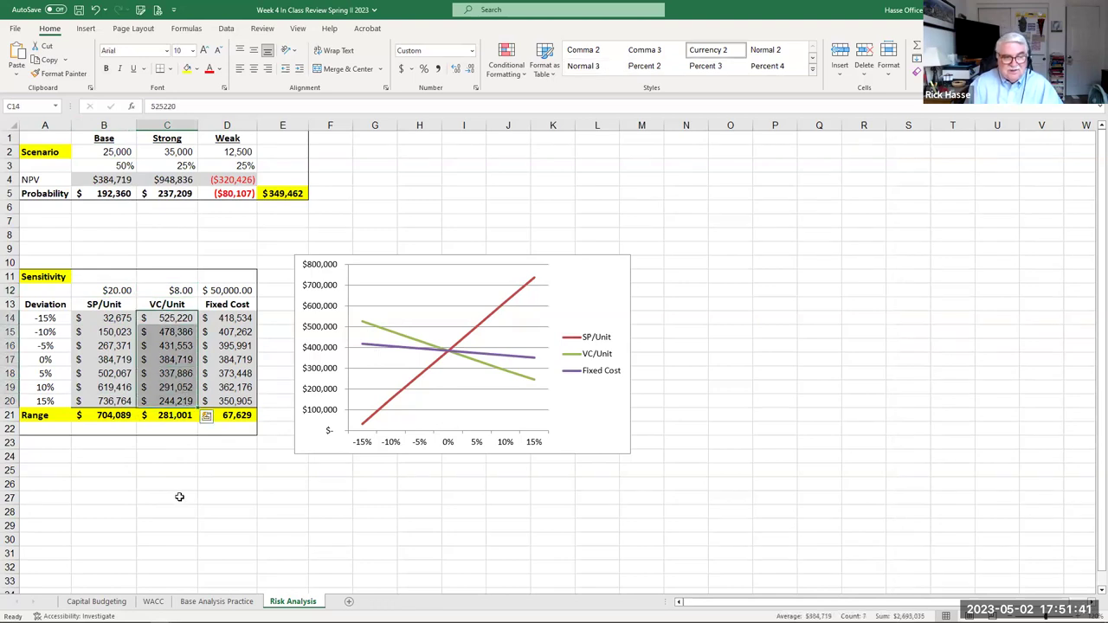
click(174, 499)
drag(220, 317, 232, 401)
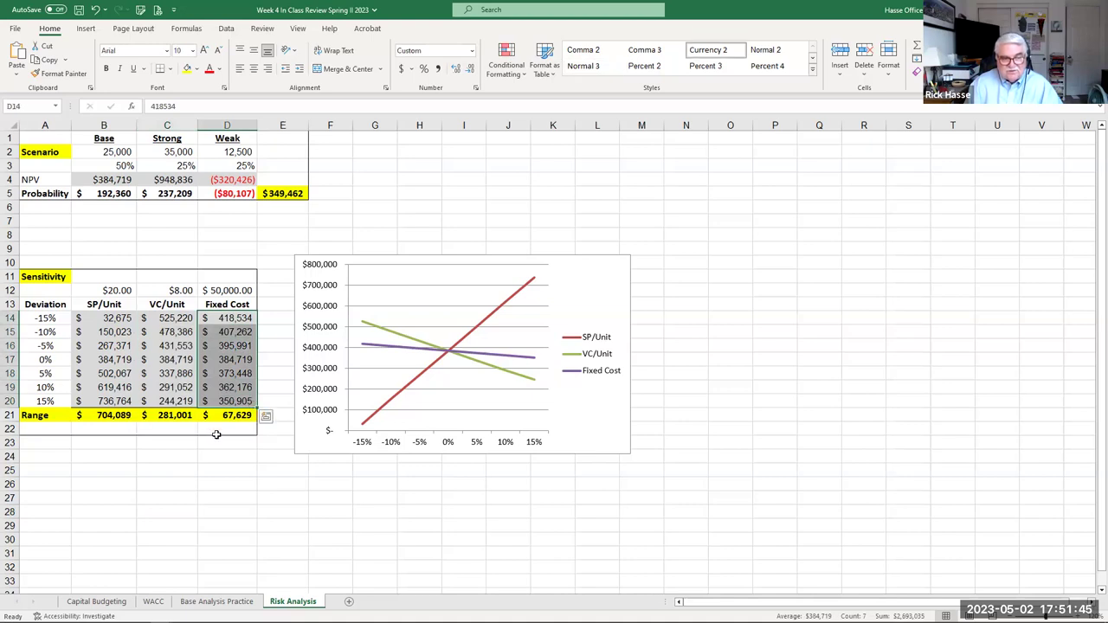
click(213, 479)
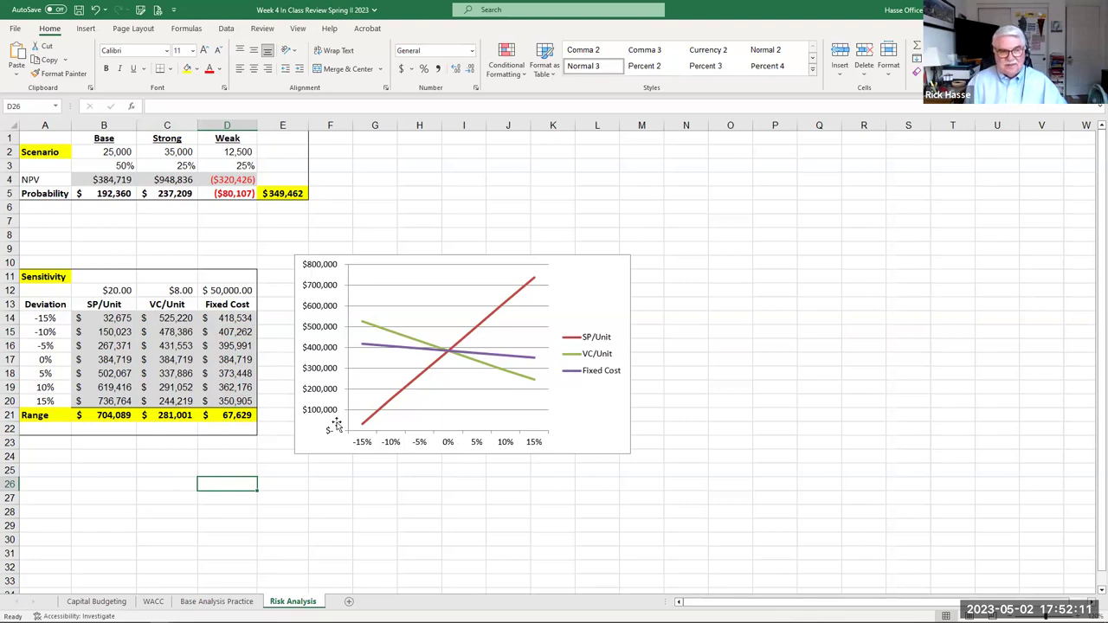
Select the $20.00 sales price cell and save the workbook
click(98, 292)
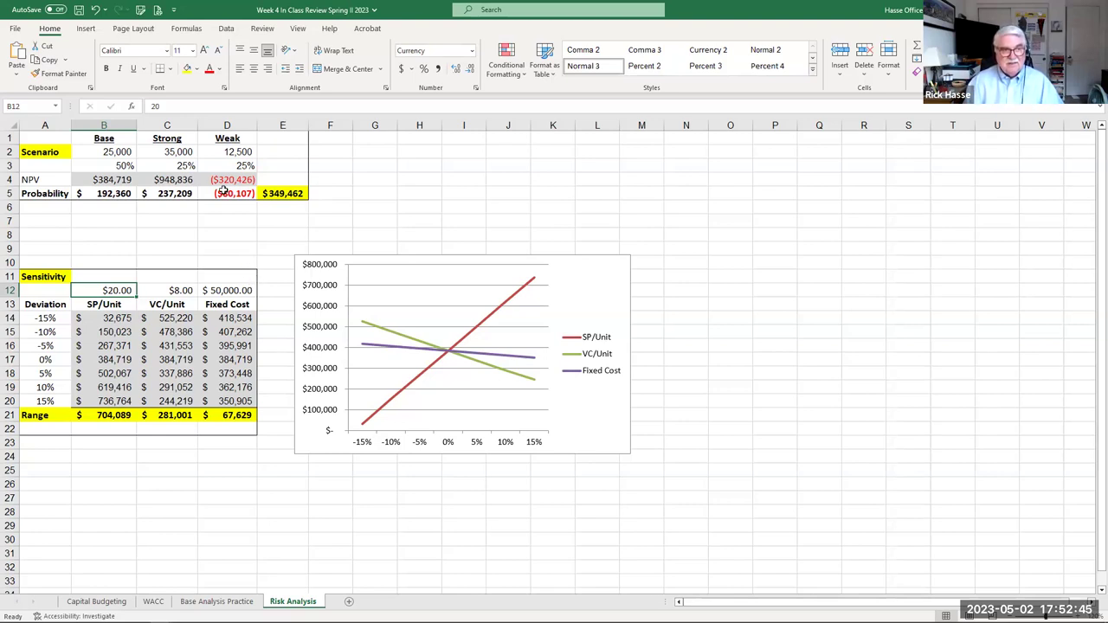
click(79, 10)
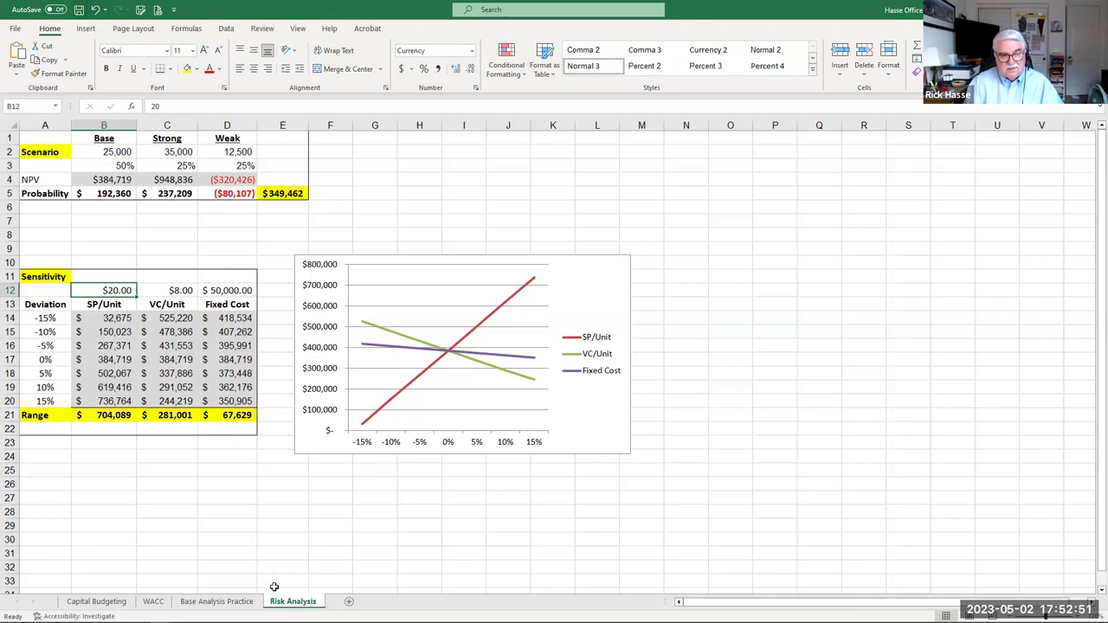
Flip through the WACC, Capital Budgeting, Base Analysis Practice and Risk Analysis sheets
click(216, 601)
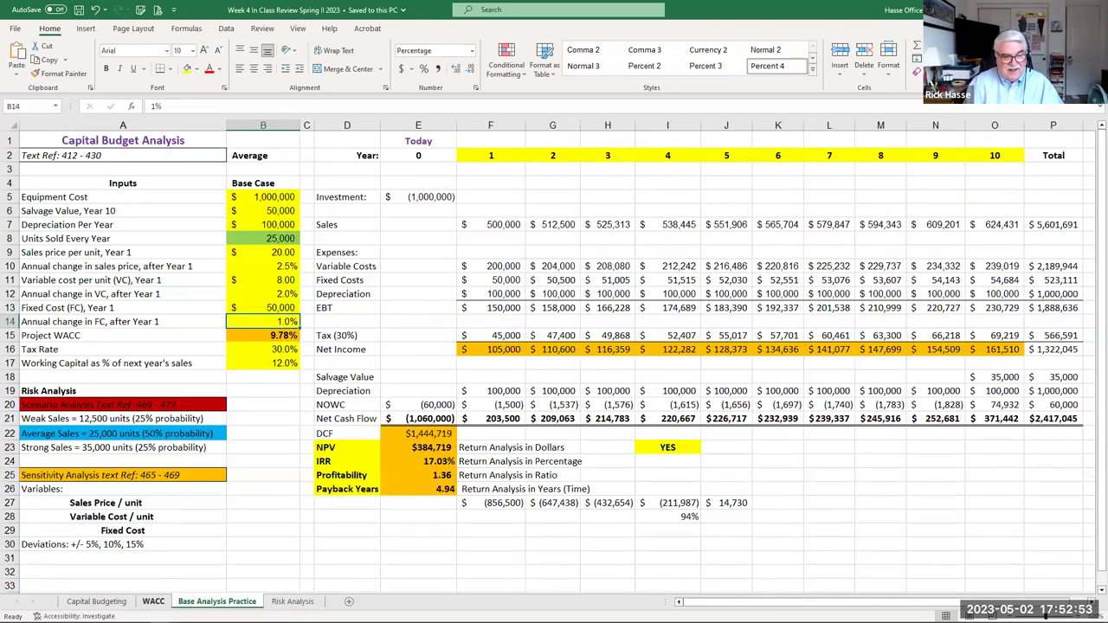
click(153, 601)
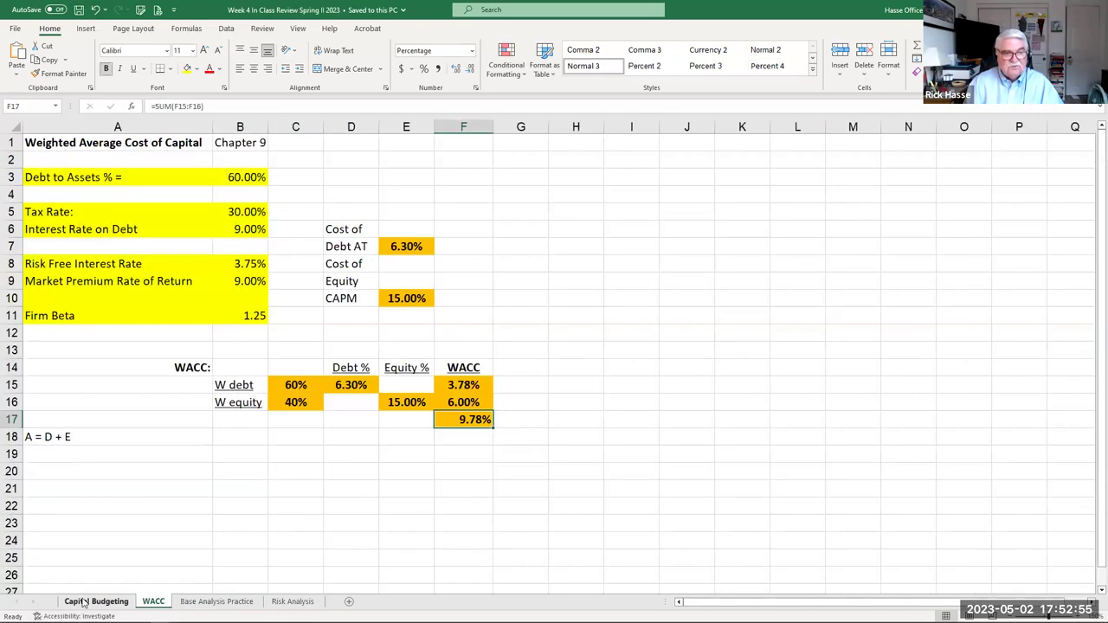
click(83, 601)
click(152, 602)
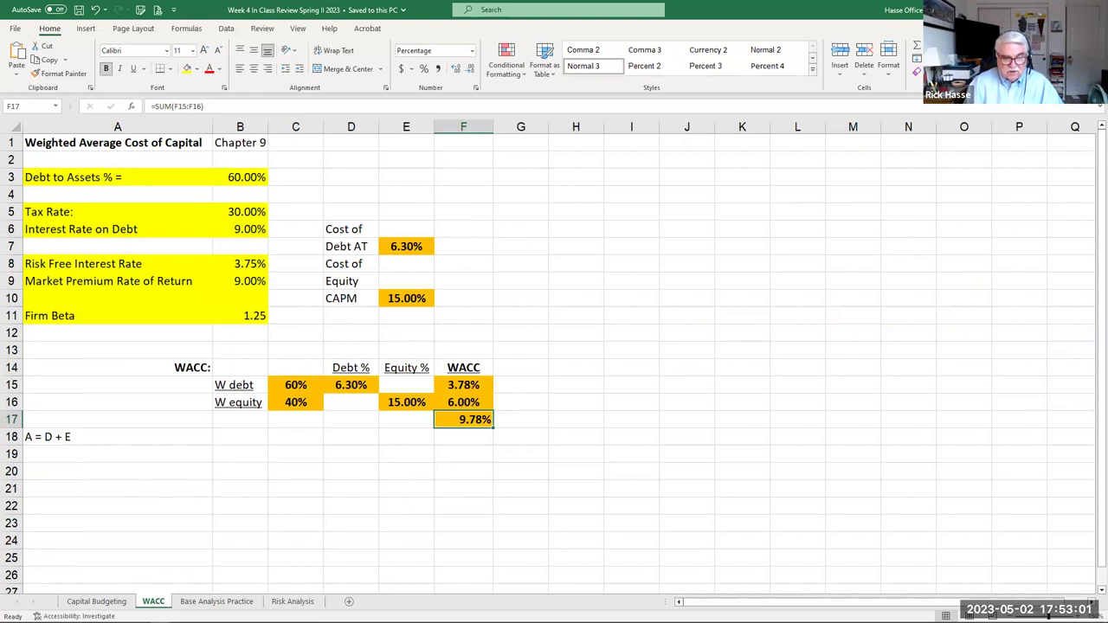
click(221, 602)
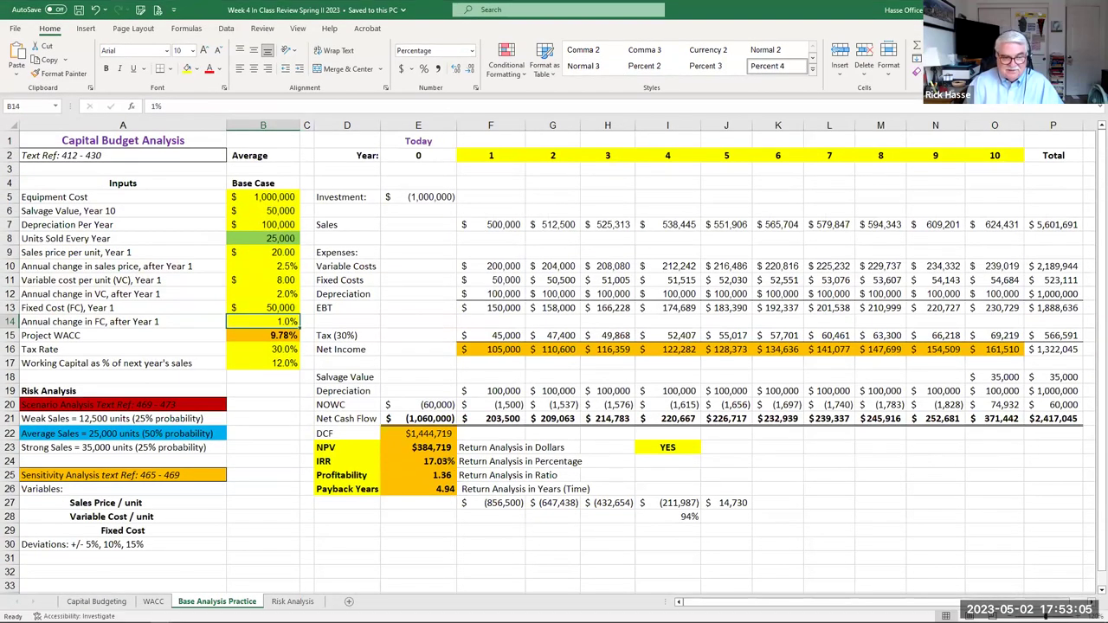
click(293, 602)
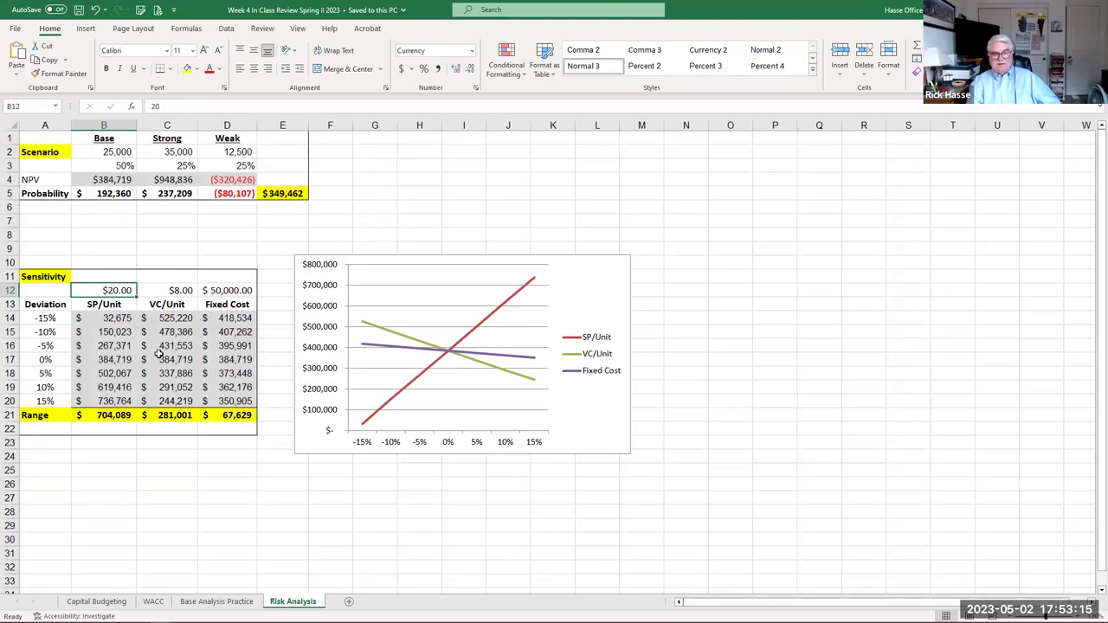
Select the -15% to 15% deviation values in A14:A20, then go to Capital Budgeting
click(44, 317)
drag(43, 316, 37, 395)
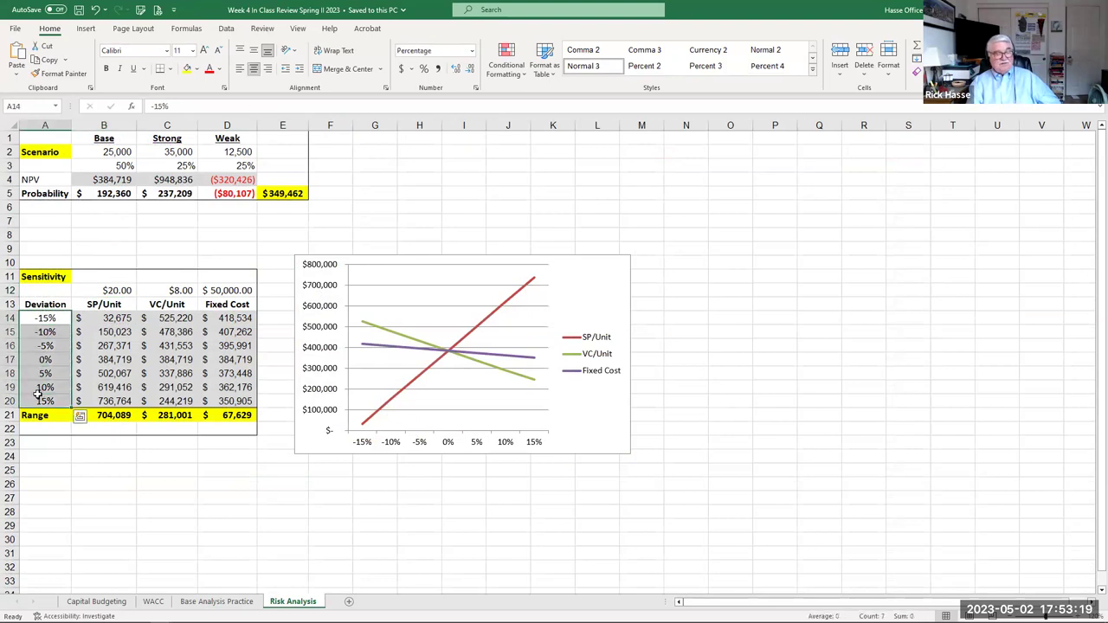
click(38, 321)
drag(38, 321, 34, 397)
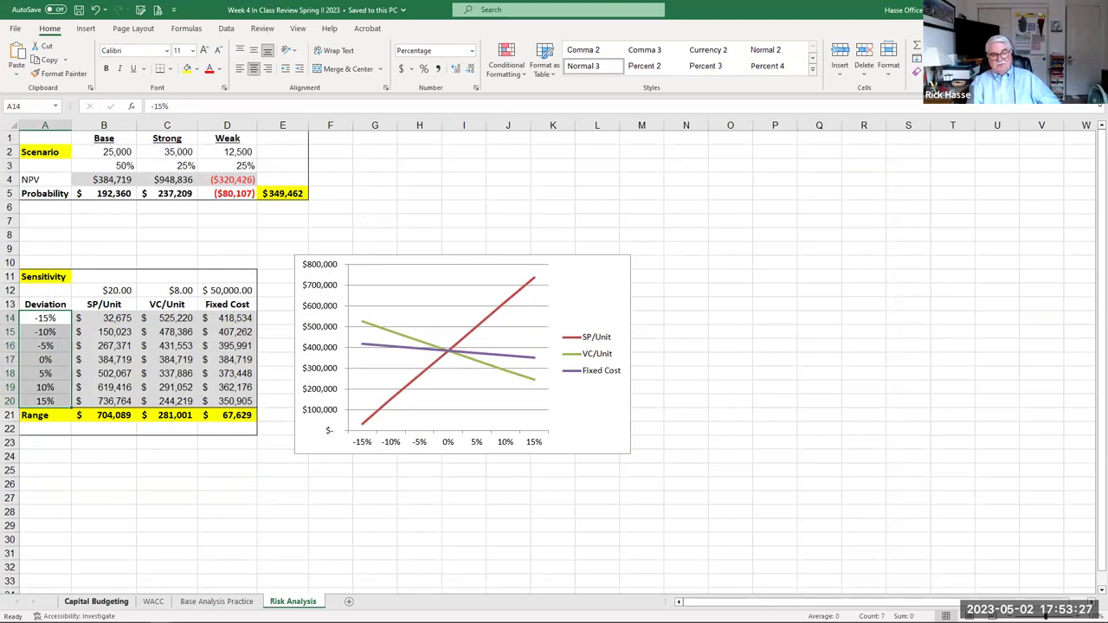
click(96, 600)
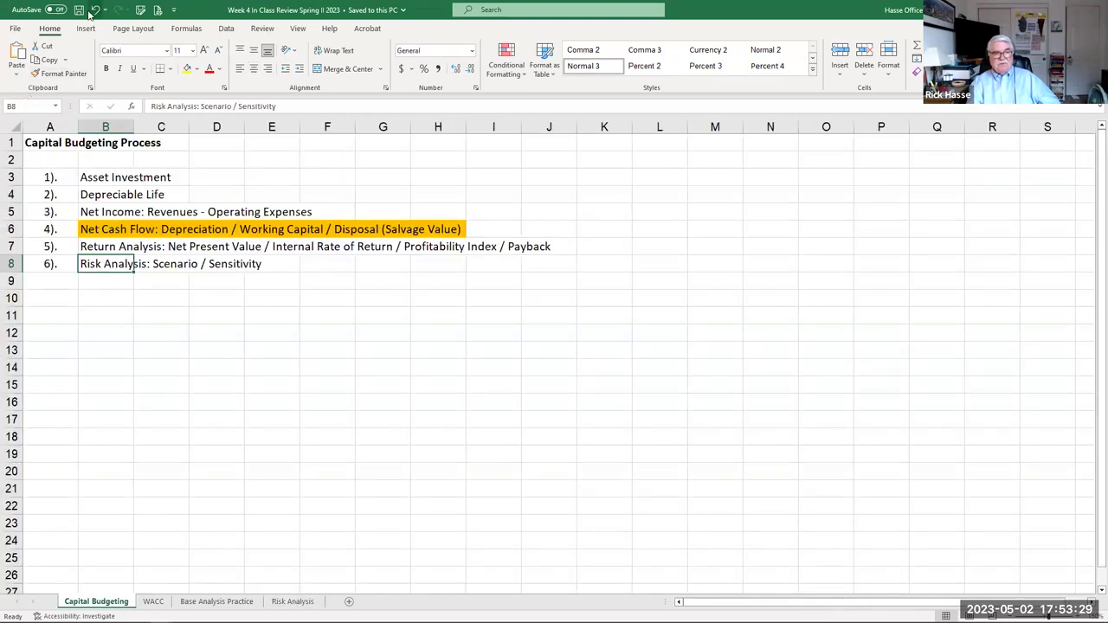
Save the workbook and review the six-step Capital Budgeting process list
click(80, 9)
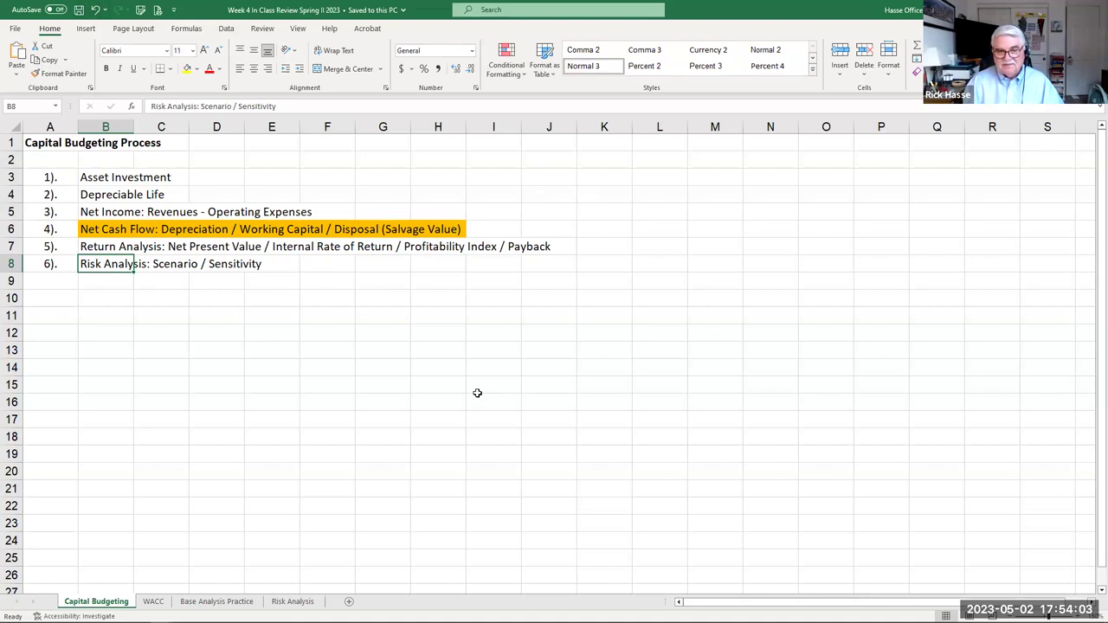
scroll(477, 393, down, 2)
scroll(460, 396, up, 2)
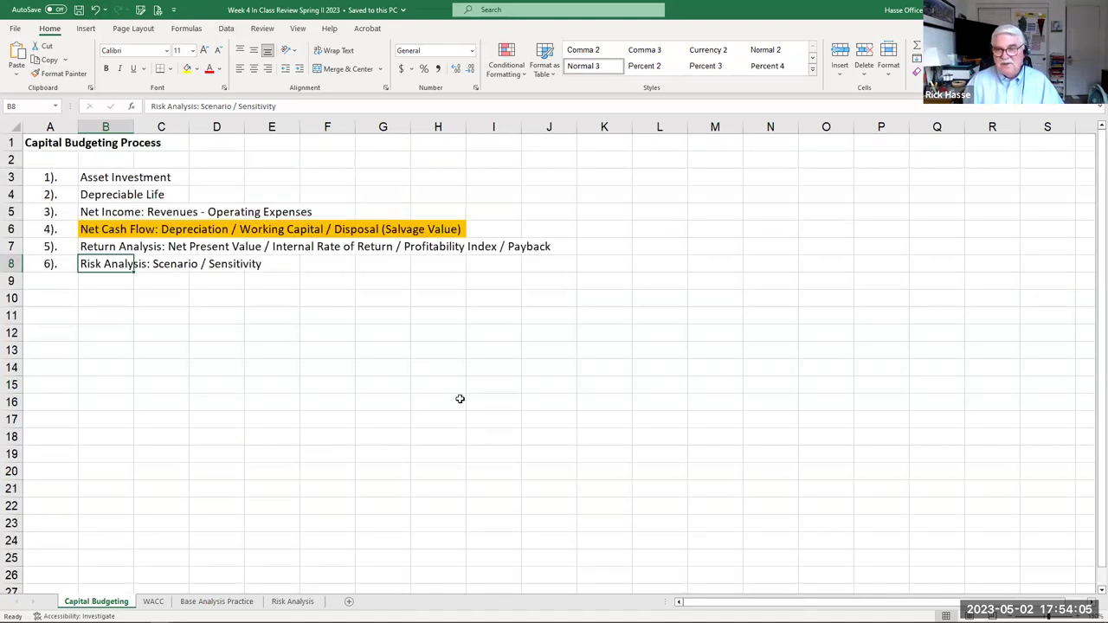